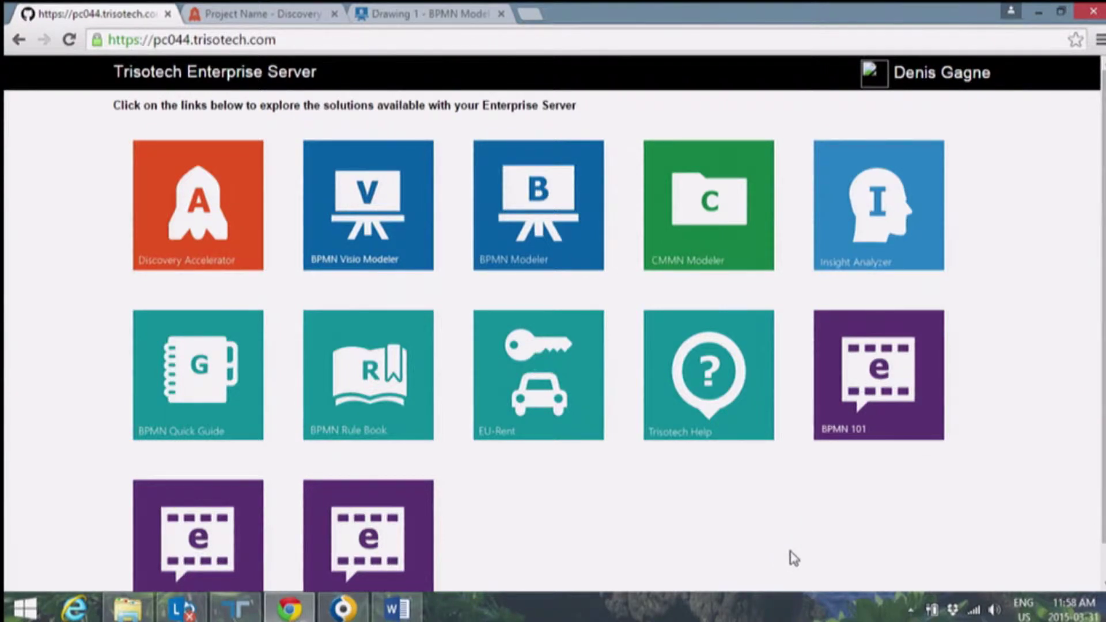
Step: Switch to the Discovery Accelerator project's browser tab
{"action": "left_click", "coordinate": [223, 13]}
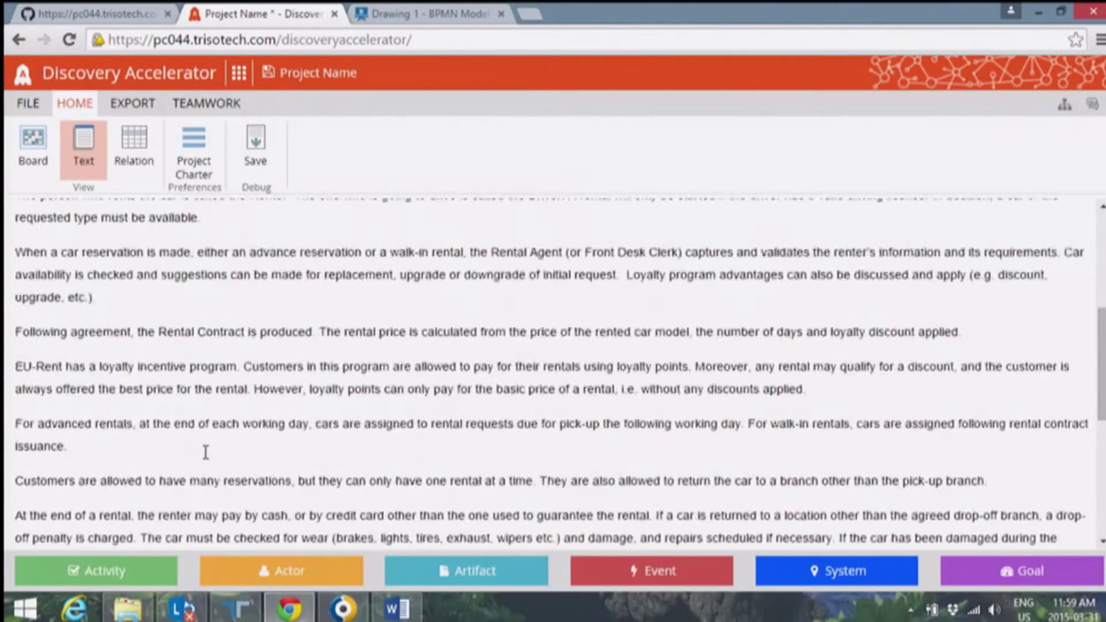
Step: Tag EU-Rent as an Actor and 'rents cars' as an Activity, then show the Board view
{"action": "scroll", "coordinate": [206, 452], "scroll_direction": "up", "scroll_amount": 5}
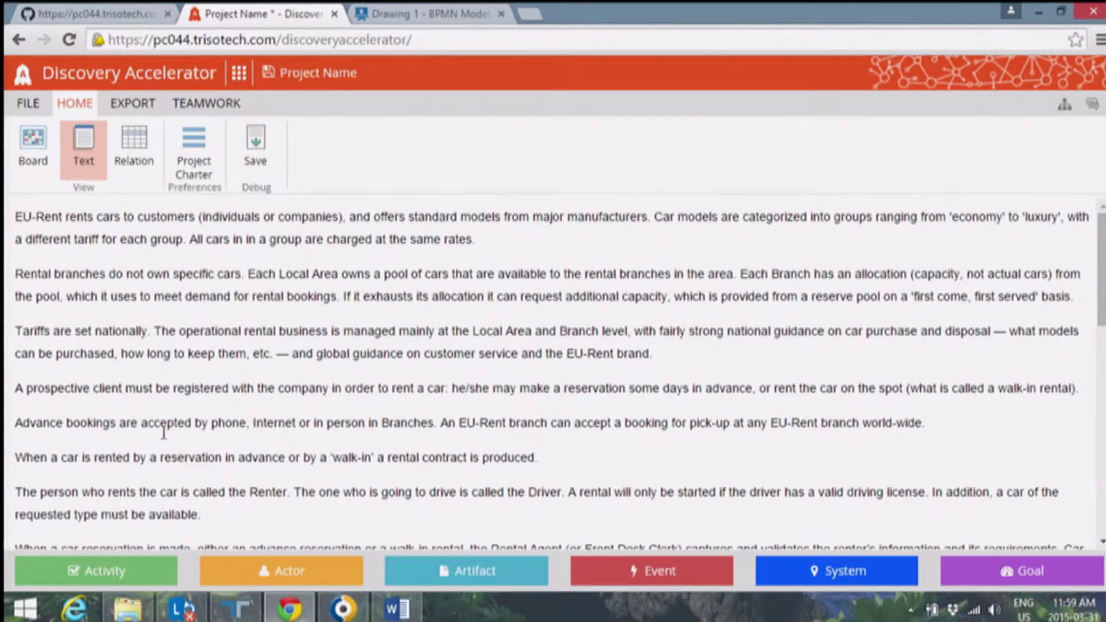
{"action": "left_click_drag", "start_coordinate": [19, 211], "coordinate": [70, 227]}
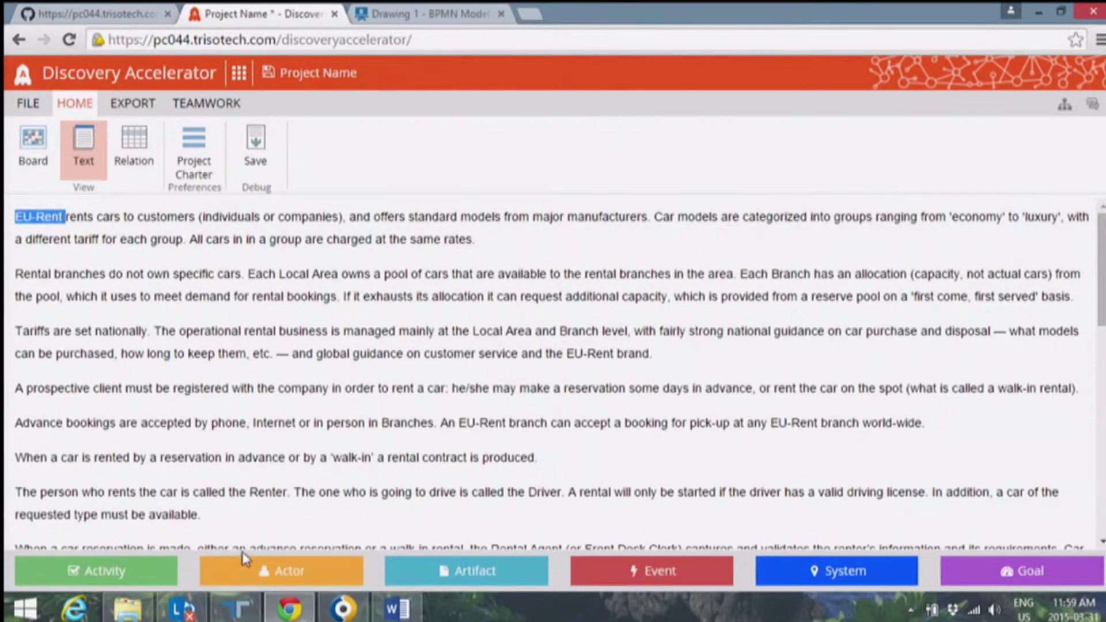
{"action": "left_click", "coordinate": [248, 568]}
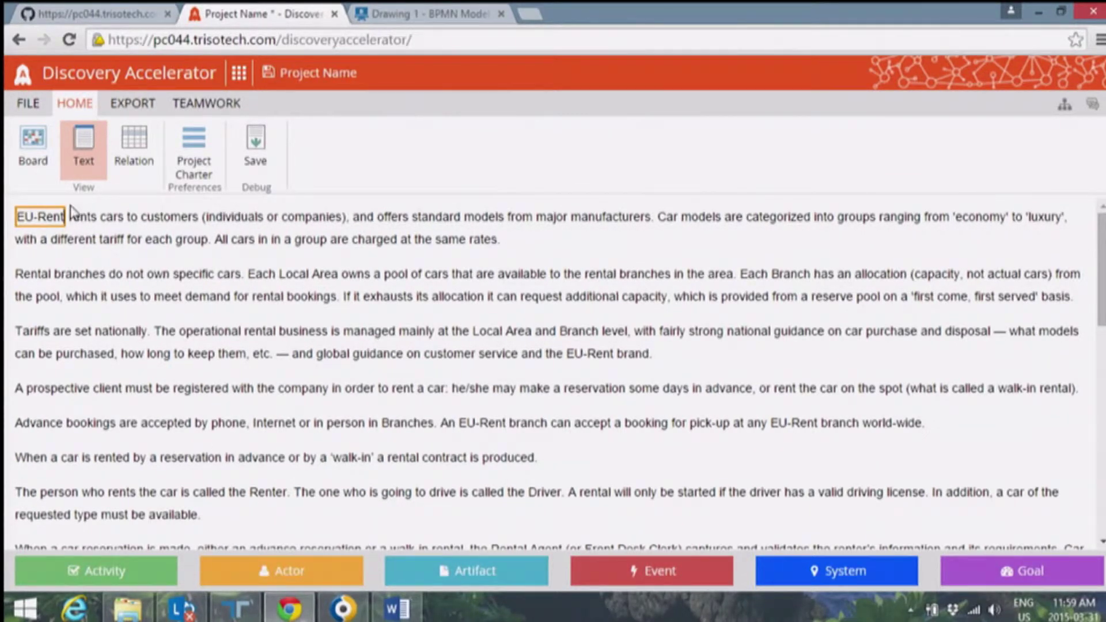
{"action": "left_click_drag", "start_coordinate": [71, 217], "coordinate": [129, 217]}
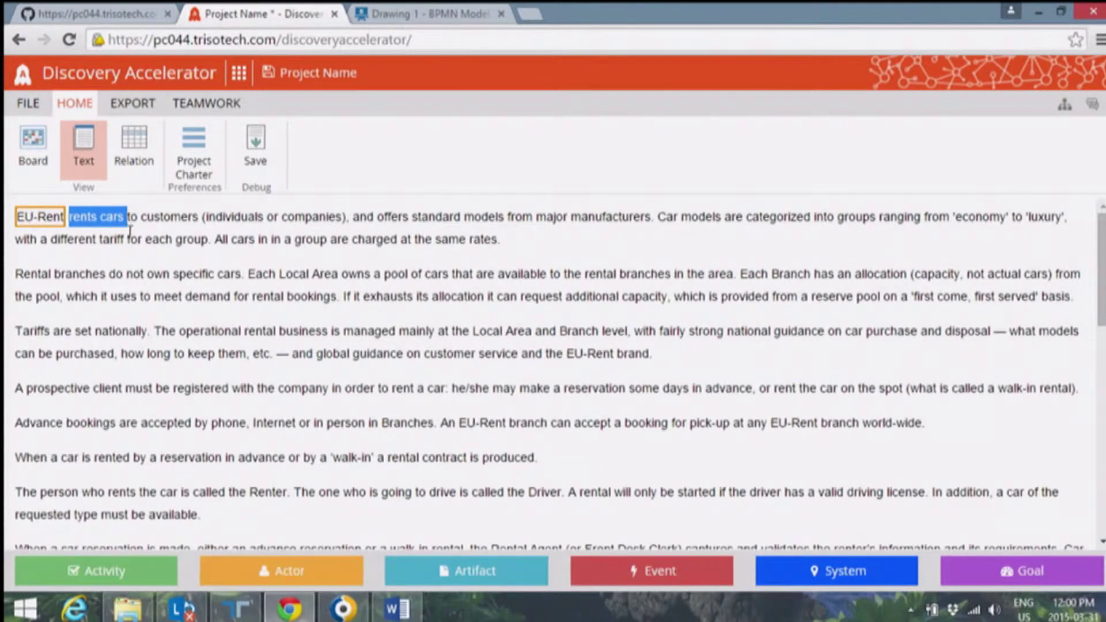
{"action": "left_click", "coordinate": [111, 575]}
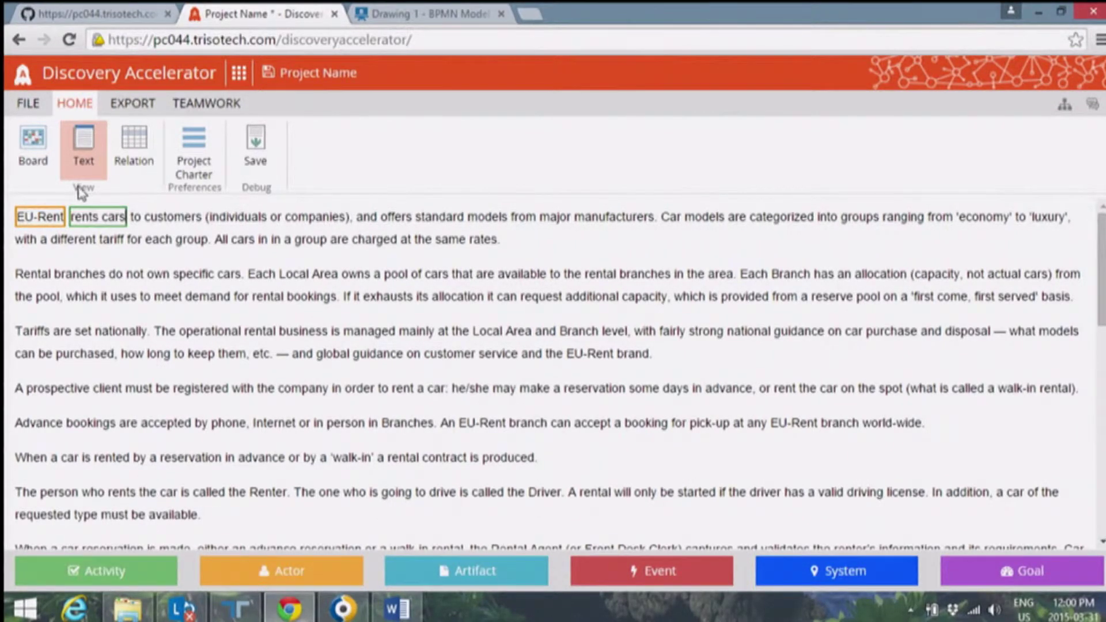
{"action": "left_click", "coordinate": [36, 161]}
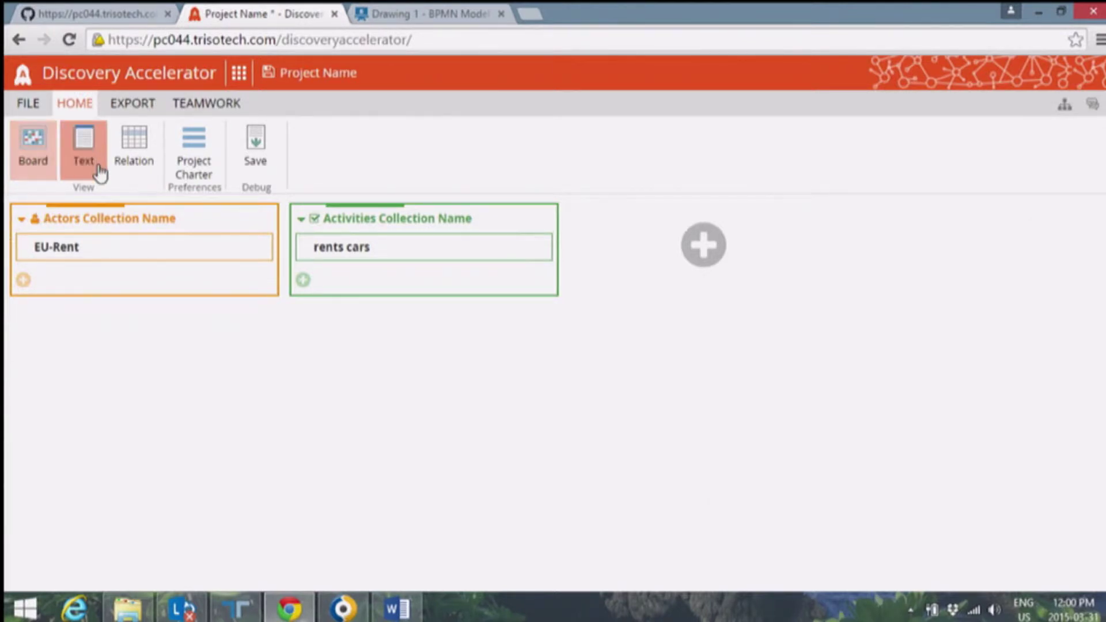
Step: In the rents cars activity details, set EU-Rent under Who and Car under What
{"action": "mouse_move", "coordinate": [266, 226]}
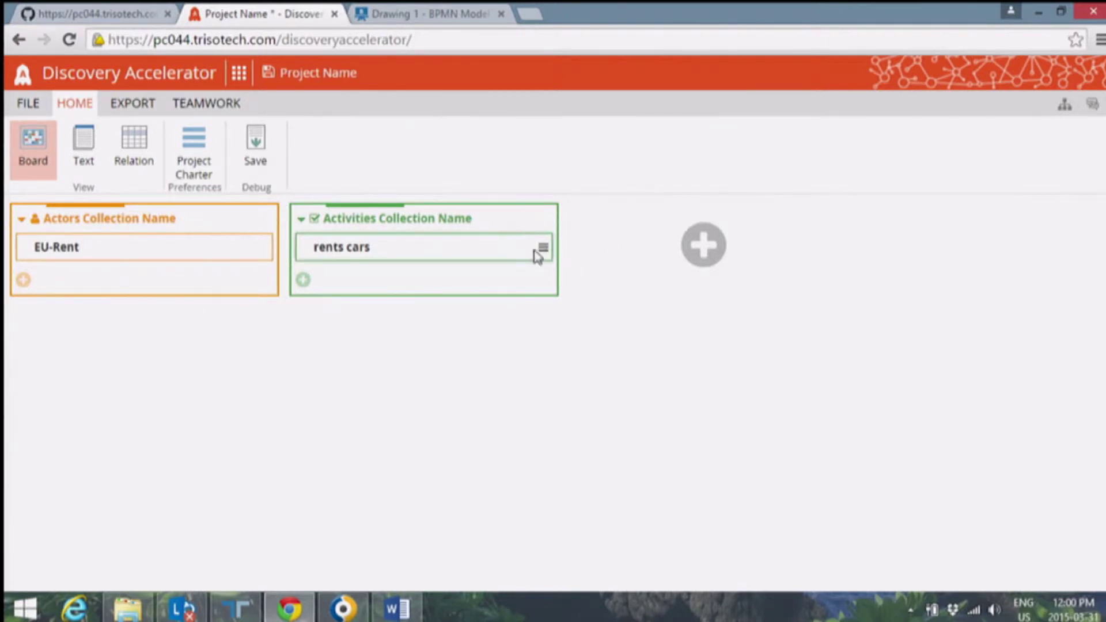
{"action": "left_click", "coordinate": [543, 249]}
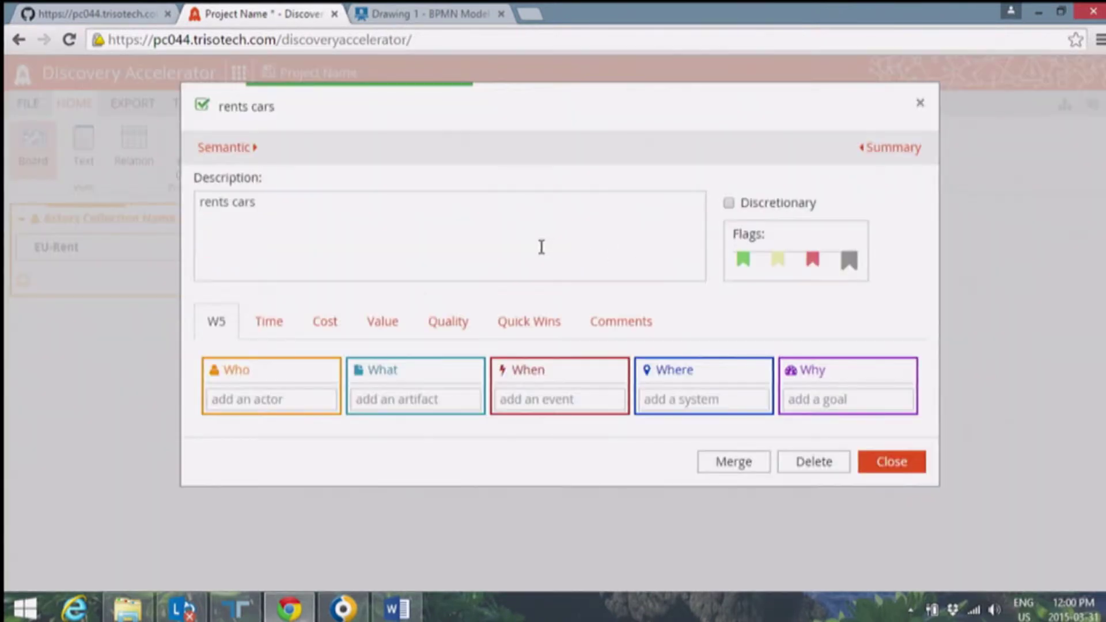
{"action": "left_click", "coordinate": [272, 403]}
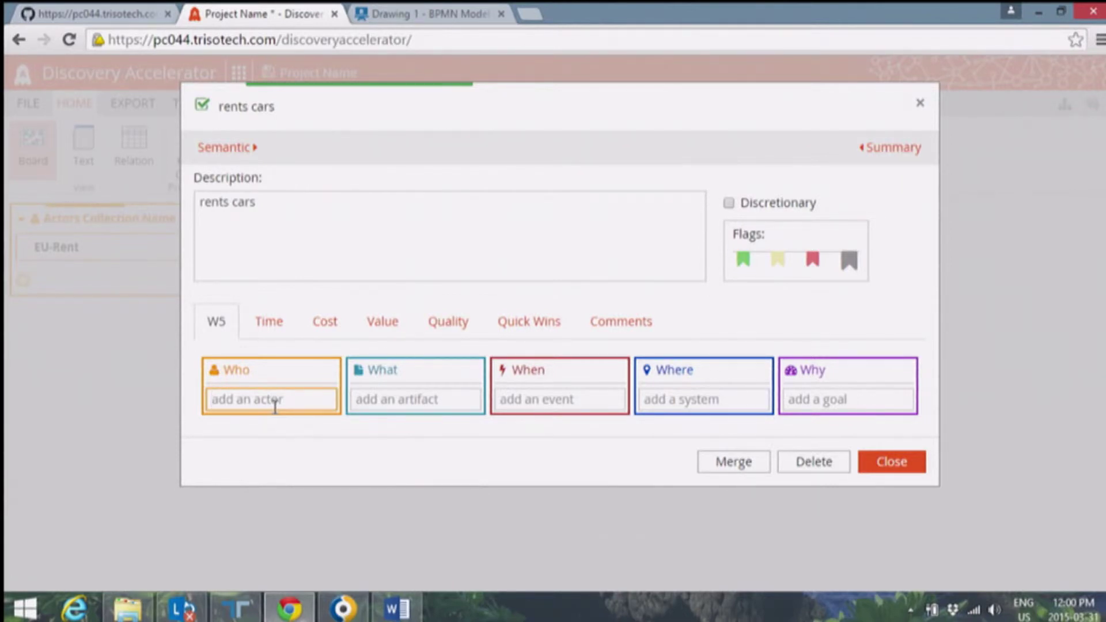
{"action": "type", "text": "e"}
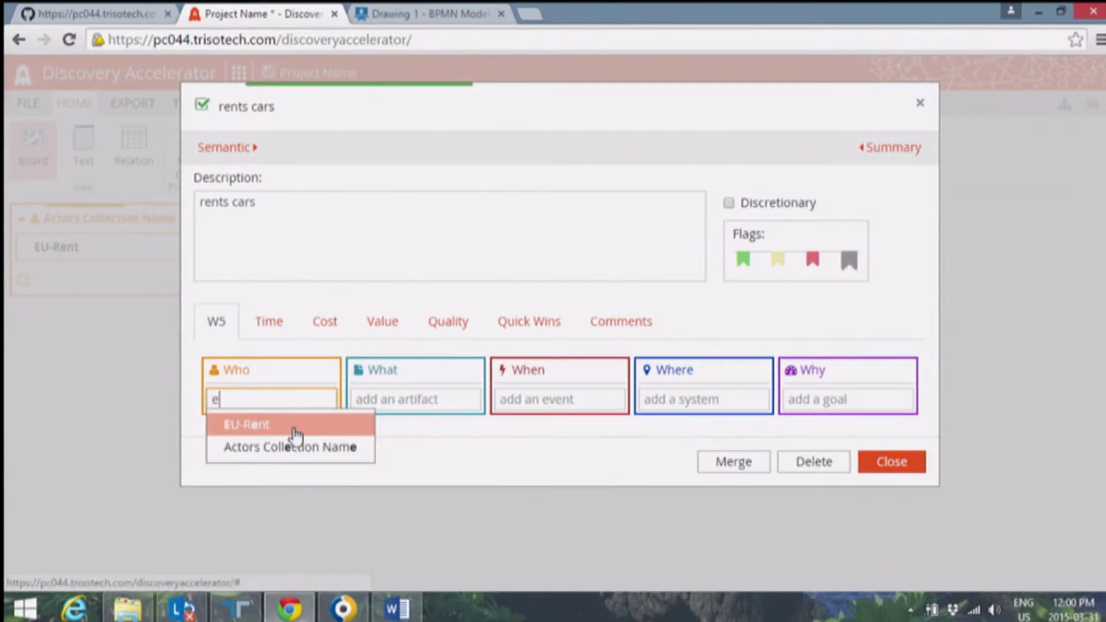
{"action": "left_click", "coordinate": [294, 427]}
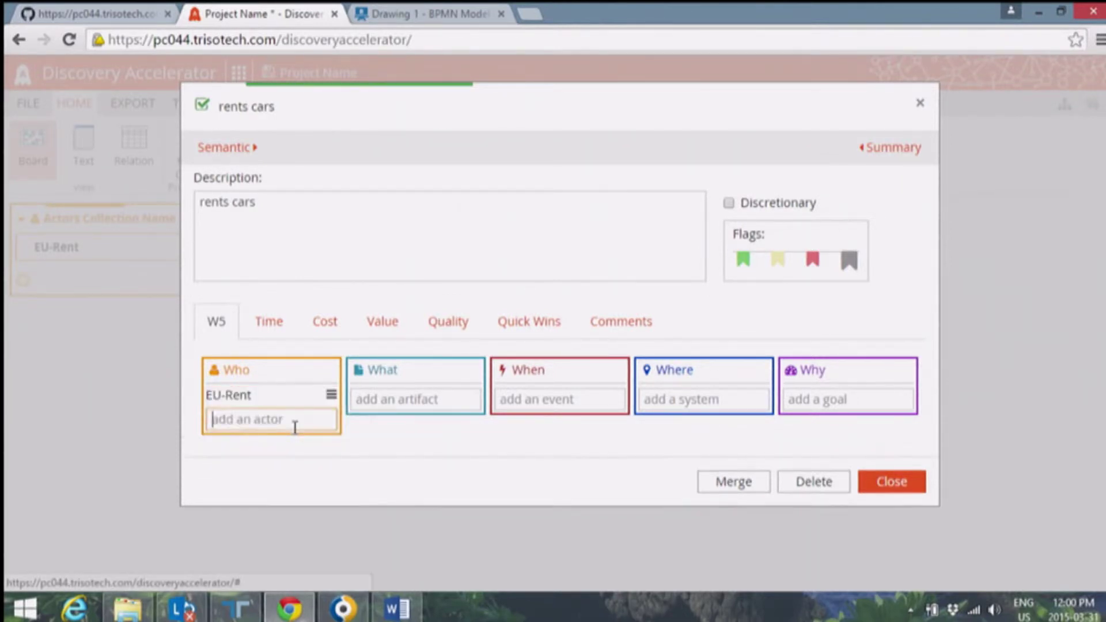
{"action": "left_click", "coordinate": [372, 406]}
{"action": "type", "text": "Car"}
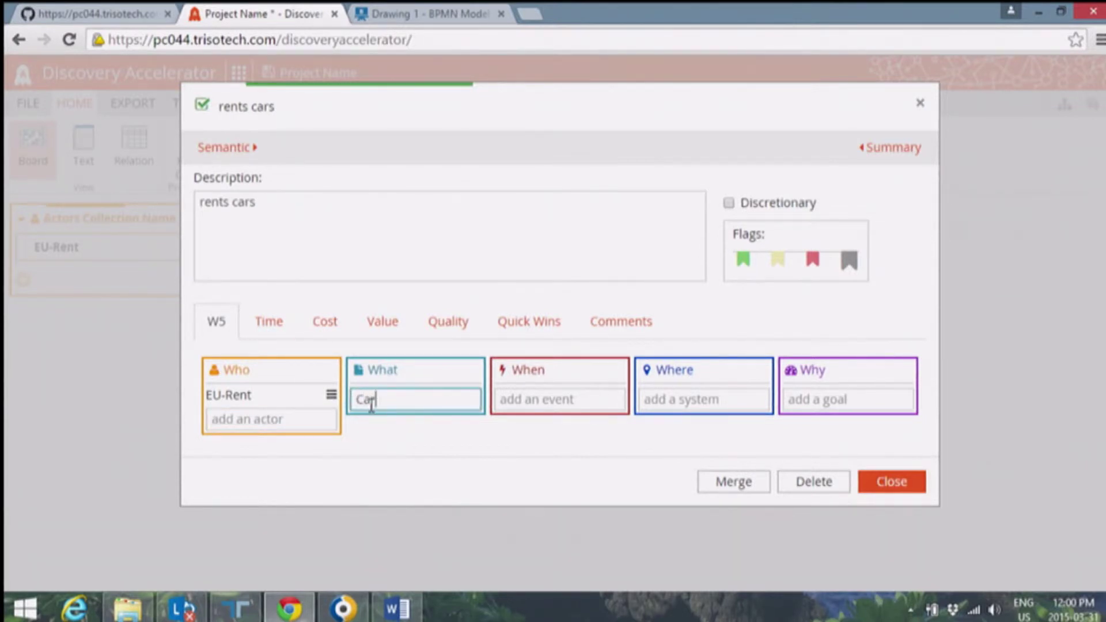
{"action": "key", "text": "Return"}
{"action": "left_click", "coordinate": [890, 482]}
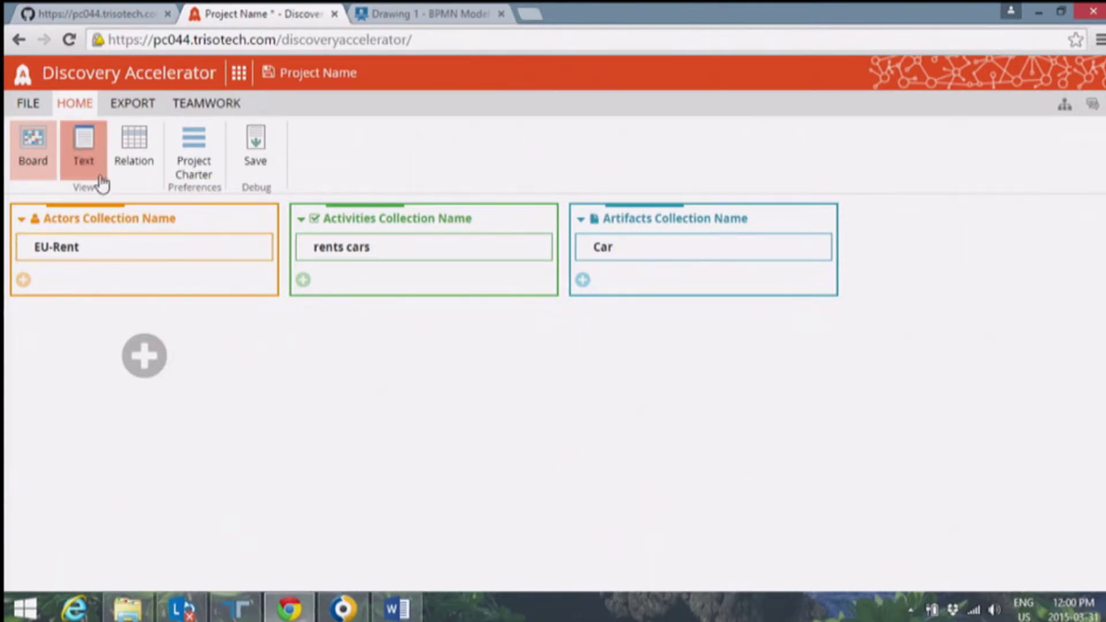
Step: Create a new Blank Board, discarding the unsaved EU-Rent discovery
{"action": "left_click", "coordinate": [29, 104]}
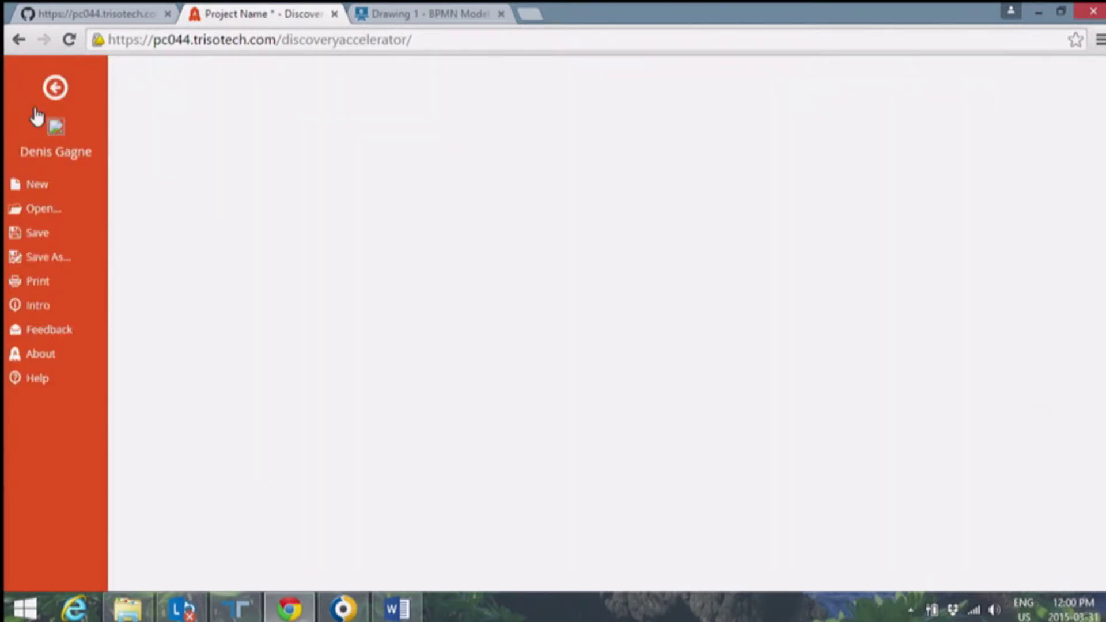
{"action": "left_click", "coordinate": [38, 183]}
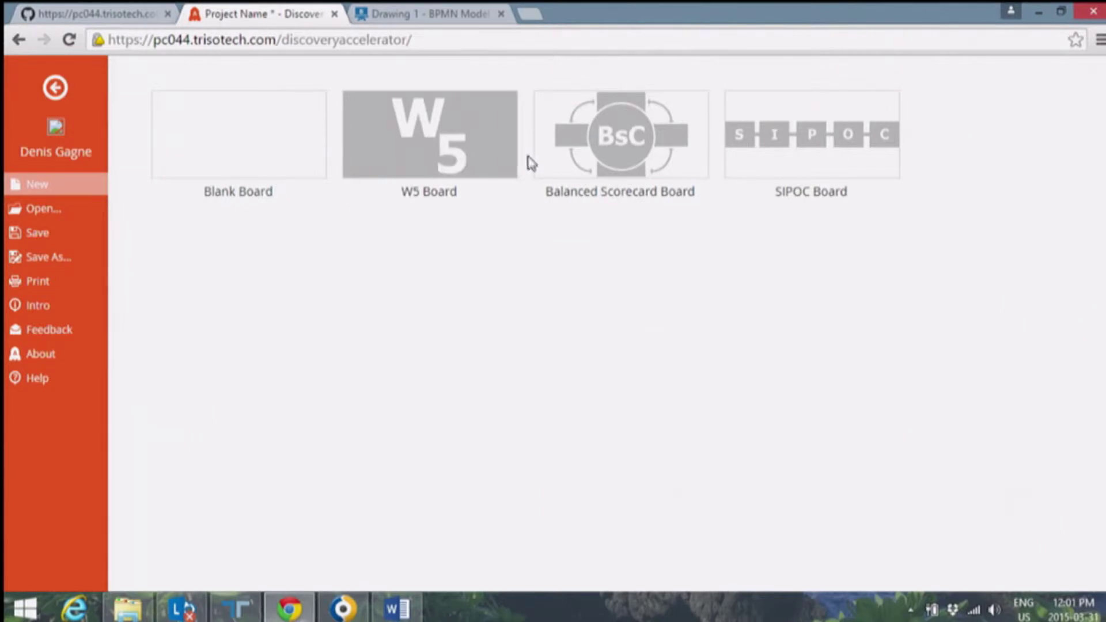
{"action": "left_click", "coordinate": [254, 152]}
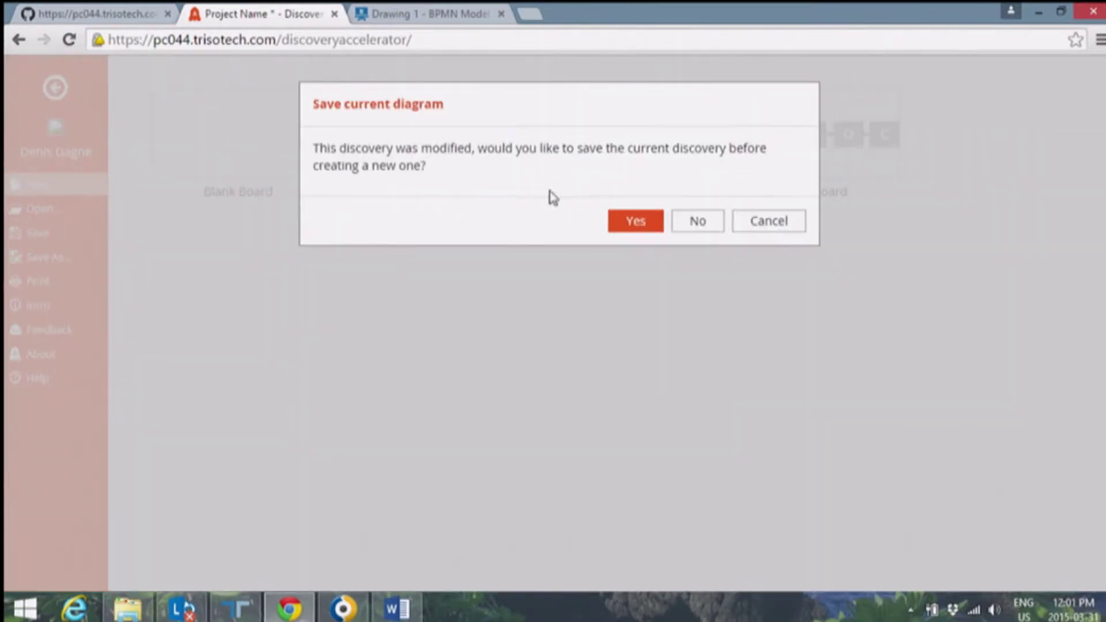
{"action": "left_click", "coordinate": [698, 226]}
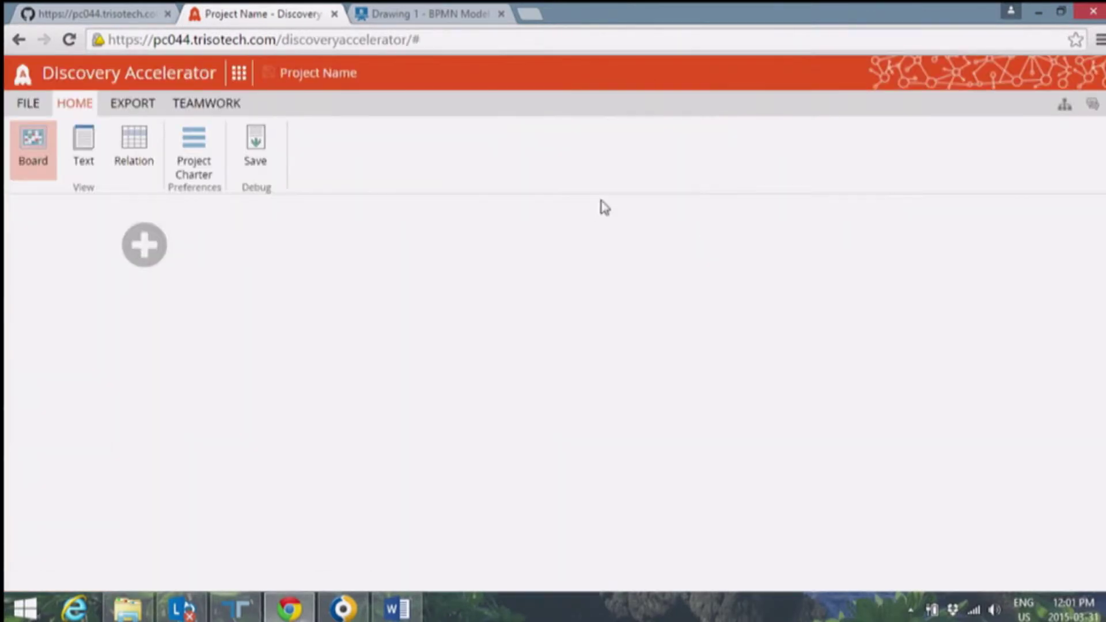
{"action": "left_click", "coordinate": [1065, 103]}
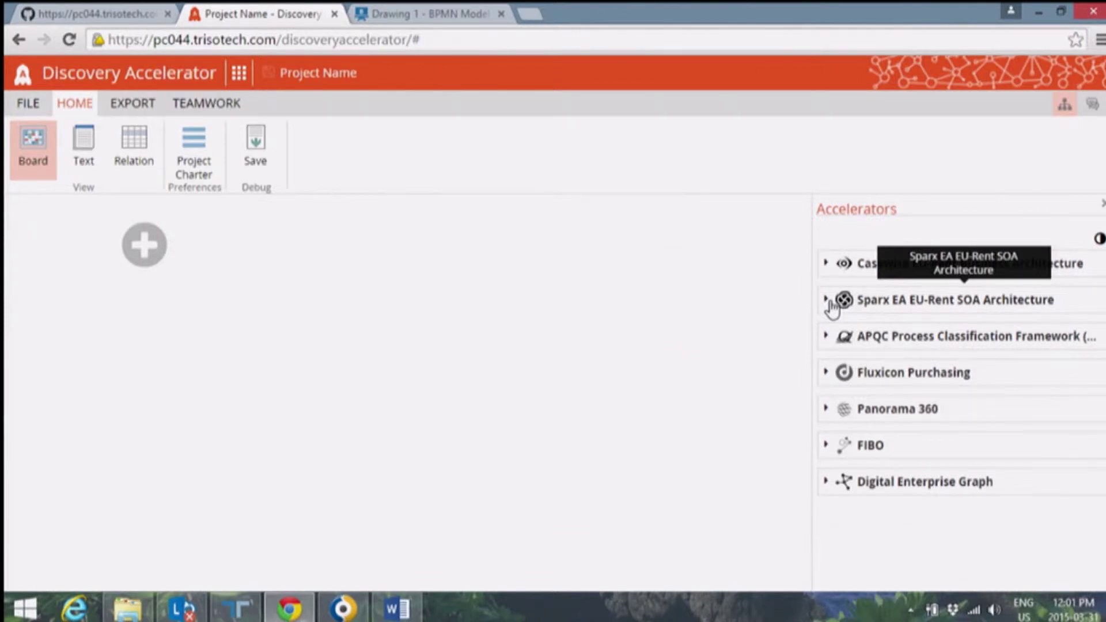
Step: Expand Panorama 360 > Enterprise Business Model > 1.0 Marketing, after briefly checking the APQC framework
{"action": "left_click", "coordinate": [828, 339]}
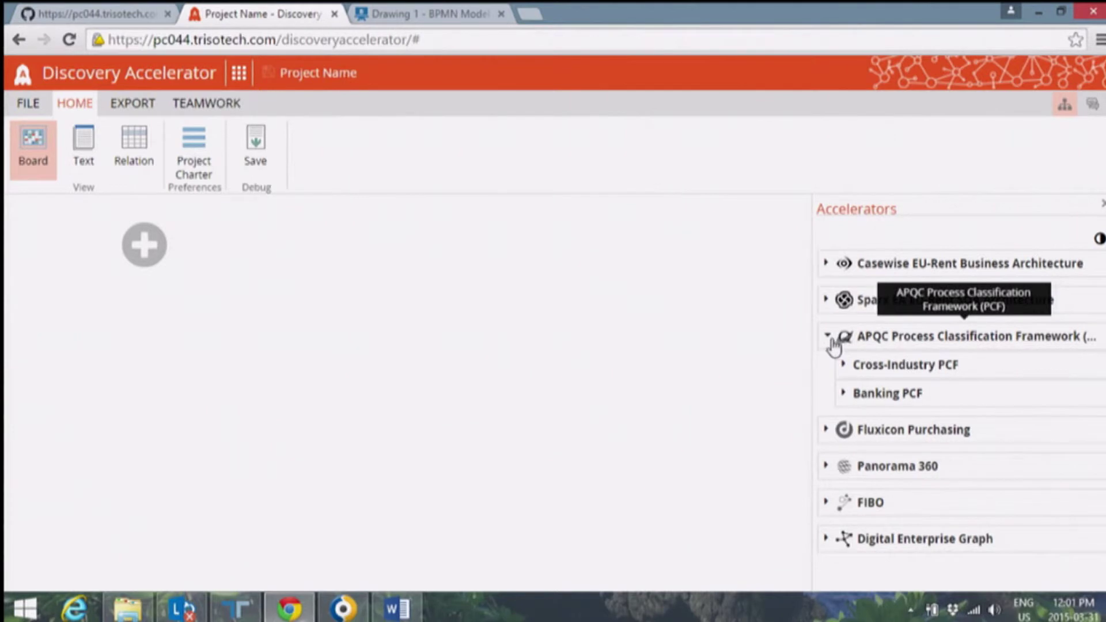
{"action": "left_click", "coordinate": [832, 344]}
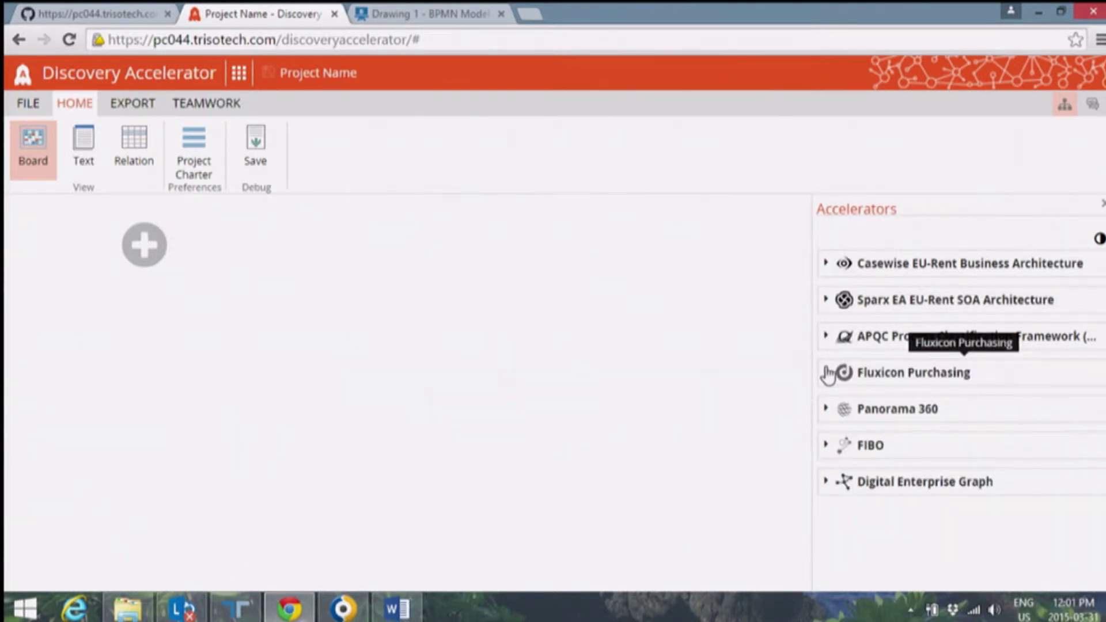
{"action": "left_click", "coordinate": [827, 410]}
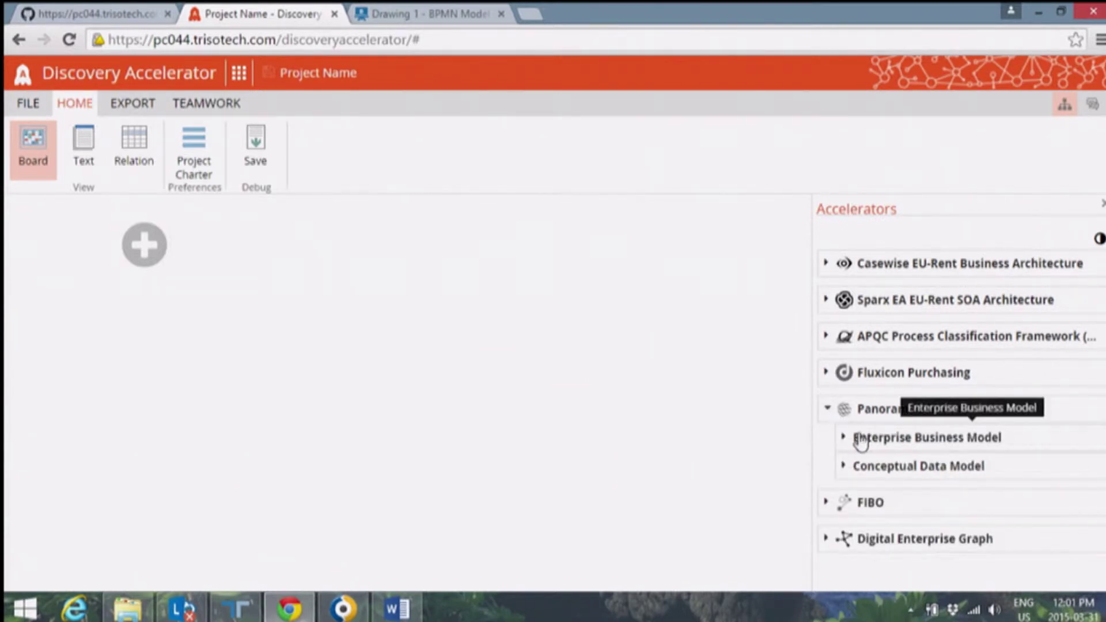
{"action": "left_click", "coordinate": [851, 439]}
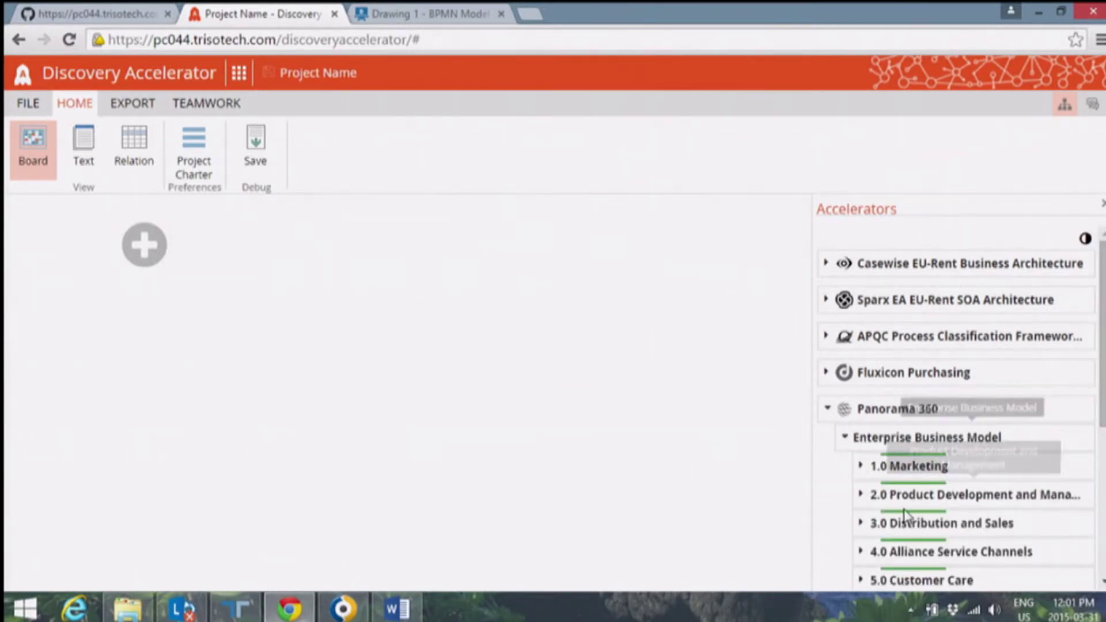
{"action": "left_click", "coordinate": [861, 466]}
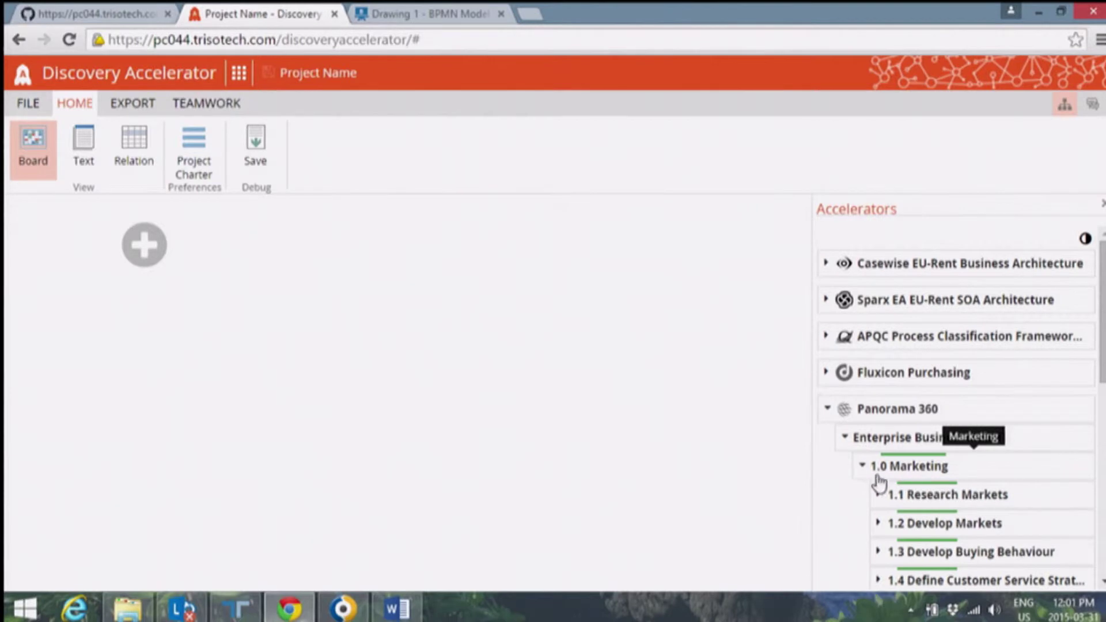
Step: Drag 1.1 Research Markets onto the board and inspect the Identify Potential Markets details
{"action": "left_click_drag", "start_coordinate": [931, 506], "coordinate": [329, 338]}
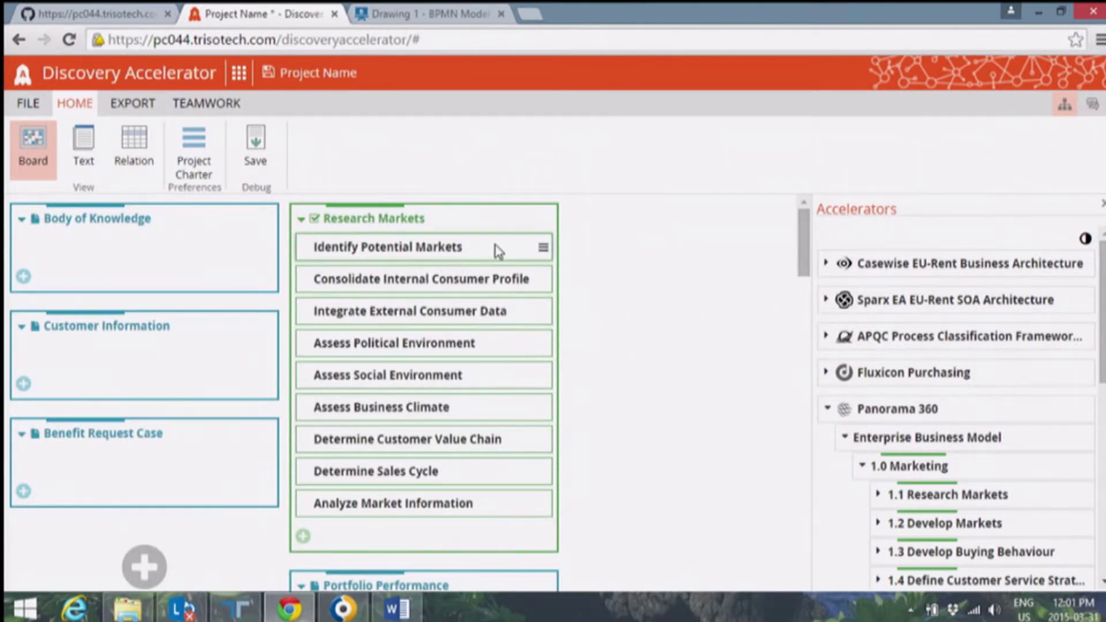
{"action": "left_click", "coordinate": [544, 251]}
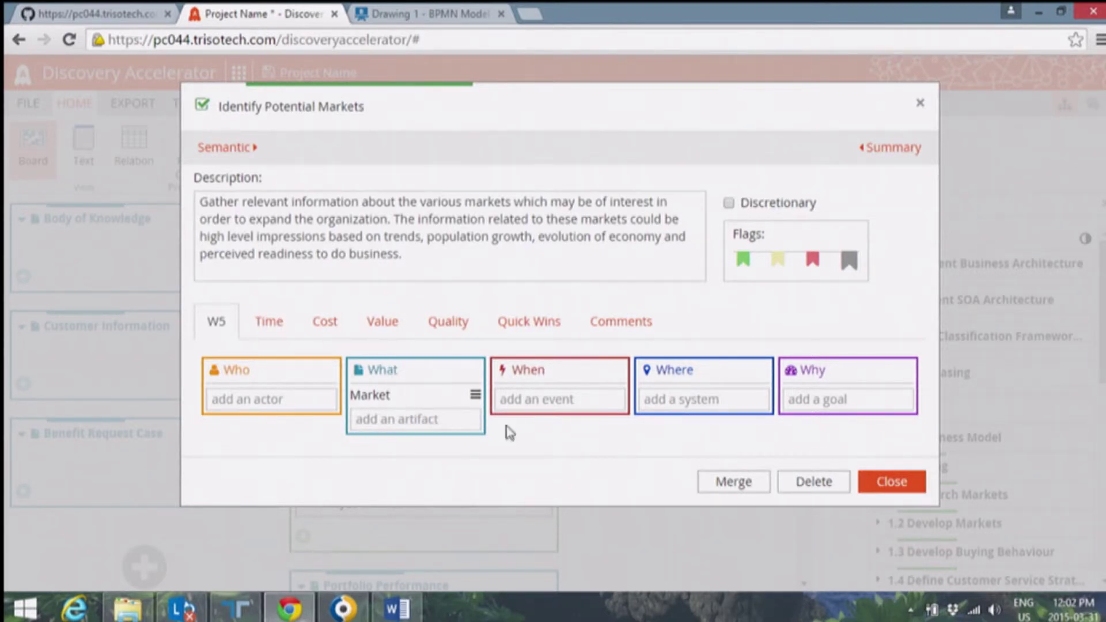
{"action": "left_click", "coordinate": [913, 489]}
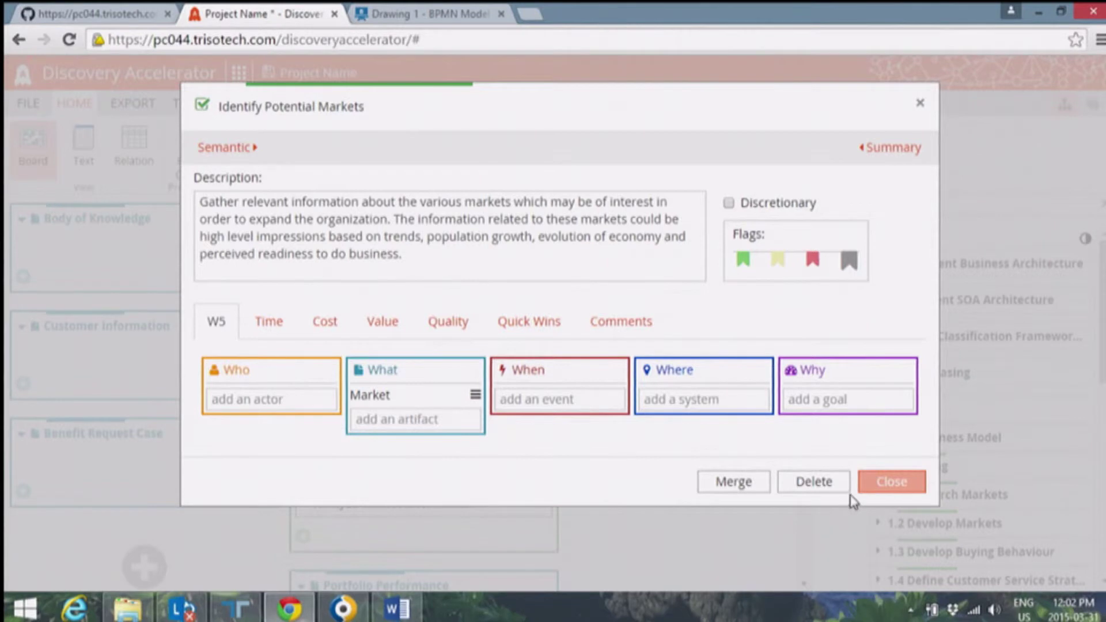
{"action": "left_click", "coordinate": [876, 486]}
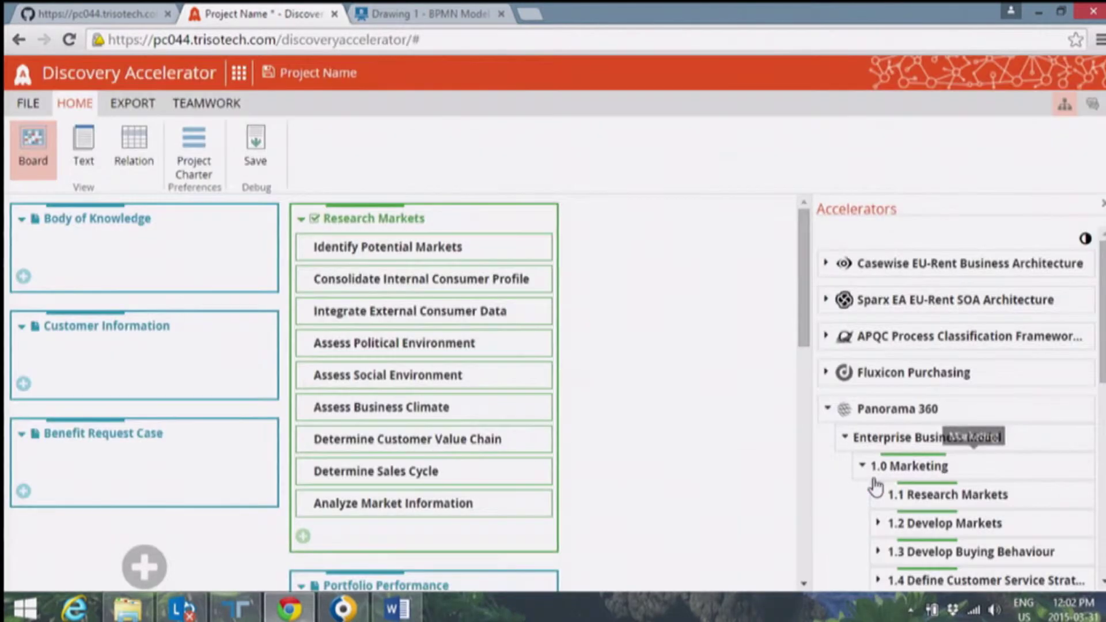
Step: Rename the Research Markets group to 'check it out' and delete Consolidate Internal Consumer Profile
{"action": "double_click", "coordinate": [386, 225]}
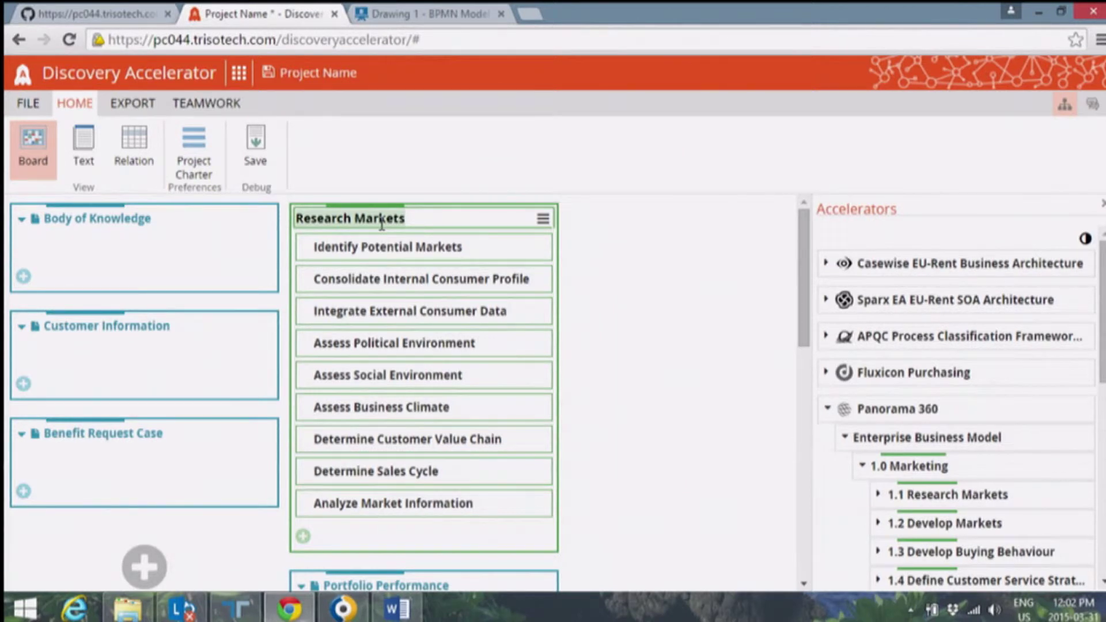
{"action": "type", "text": "c"}
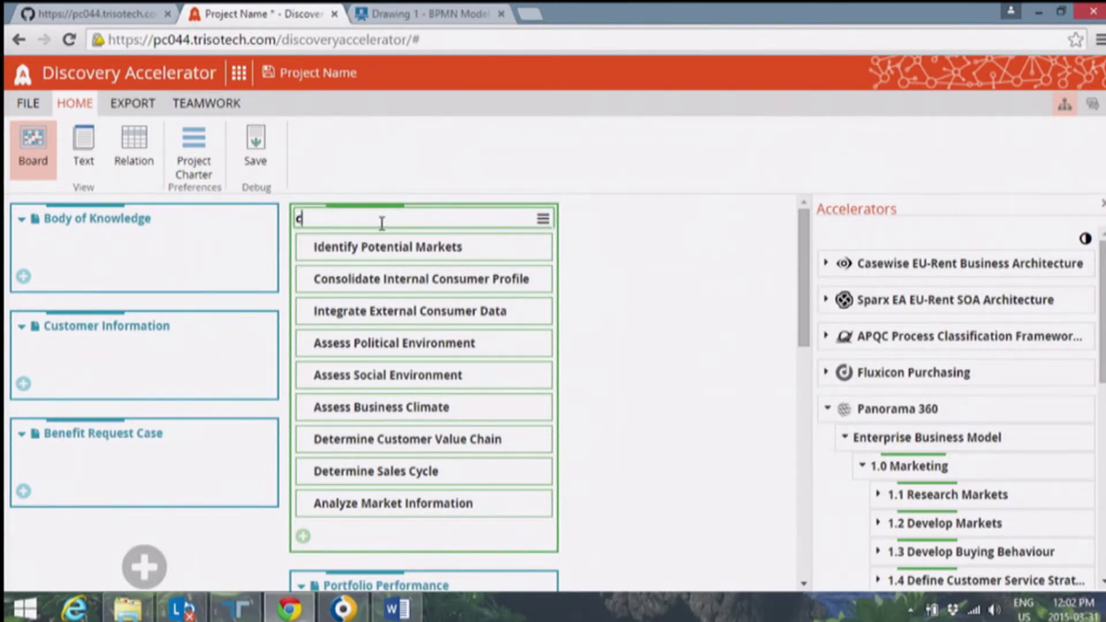
{"action": "type", "text": "heck it ou"}
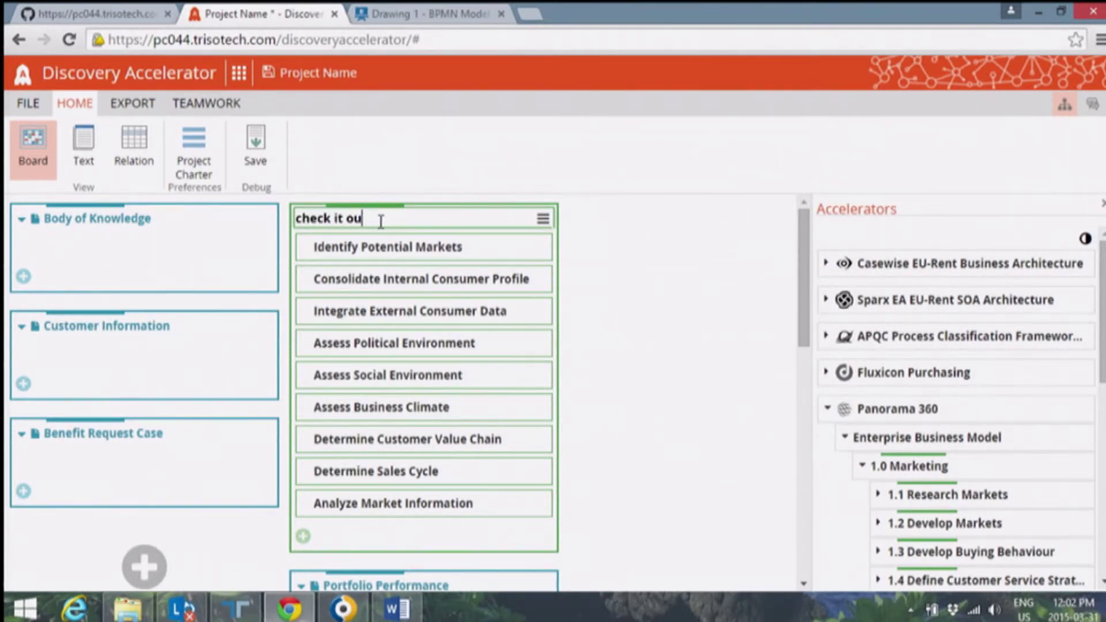
{"action": "type", "text": "t"}
{"action": "key", "text": "Return"}
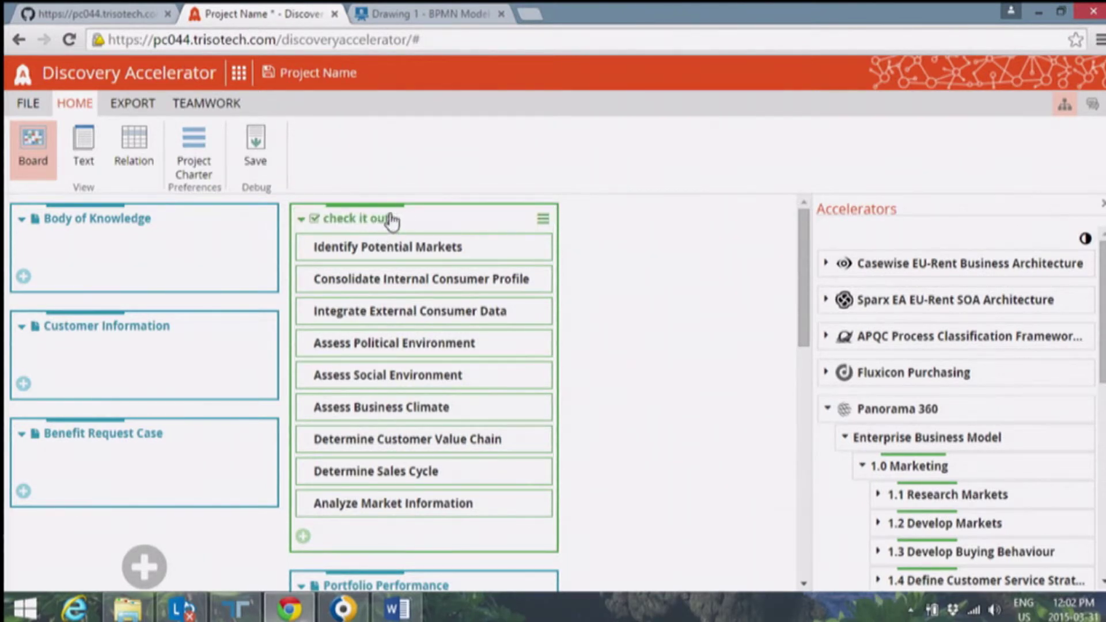
{"action": "left_click", "coordinate": [543, 280]}
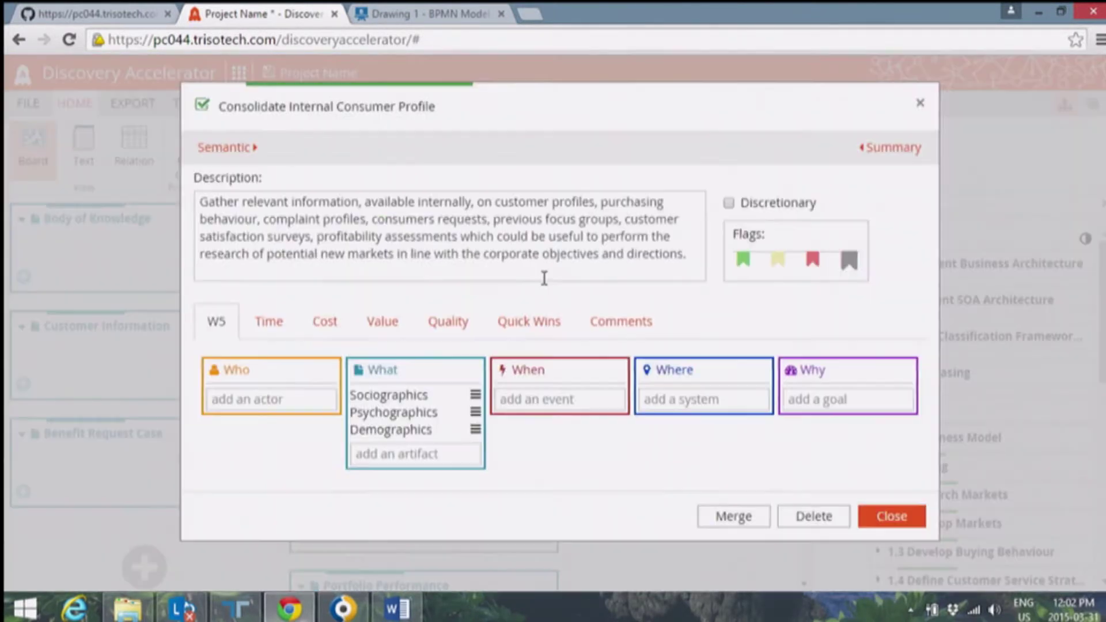
{"action": "left_click", "coordinate": [793, 521]}
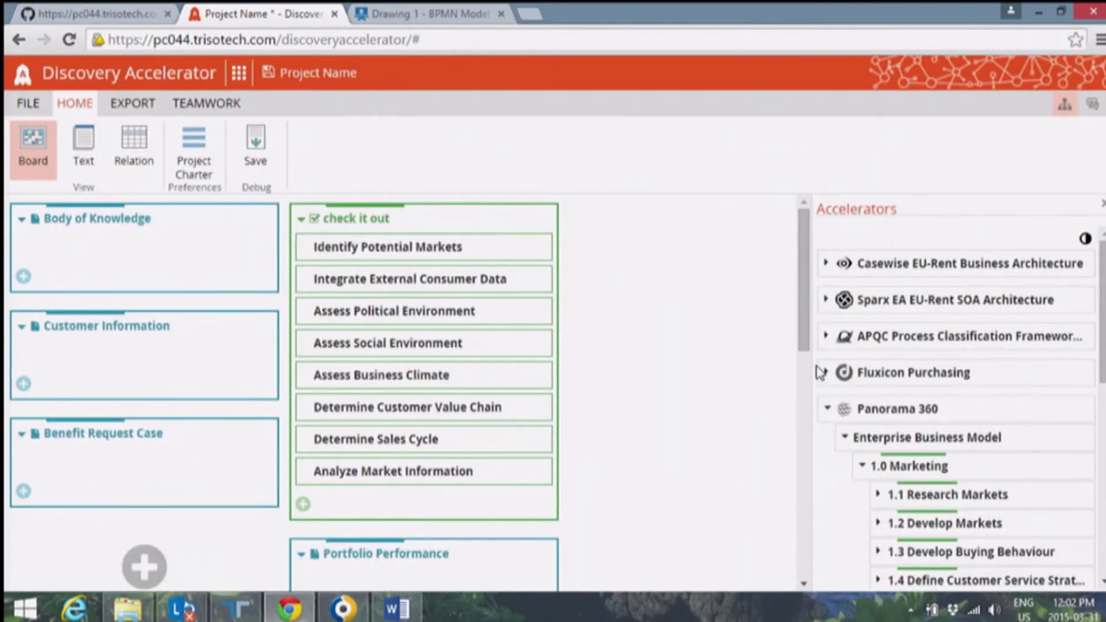
{"action": "left_click", "coordinate": [827, 410]}
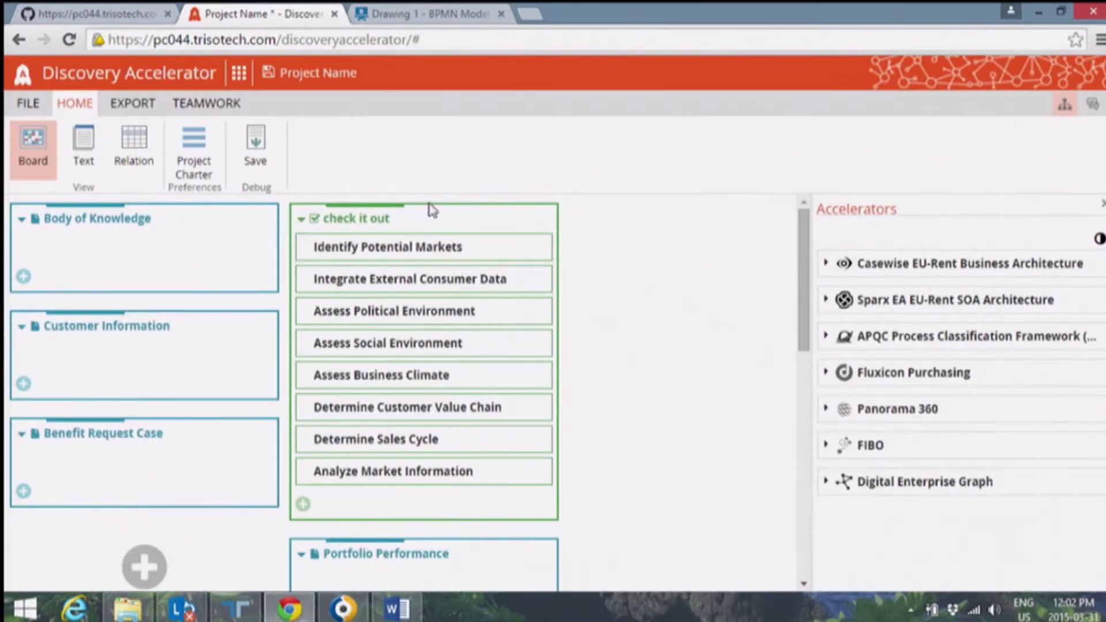
Step: Review the group's semantic link to Panorama 360 - Research Markets
{"action": "left_click", "coordinate": [543, 220]}
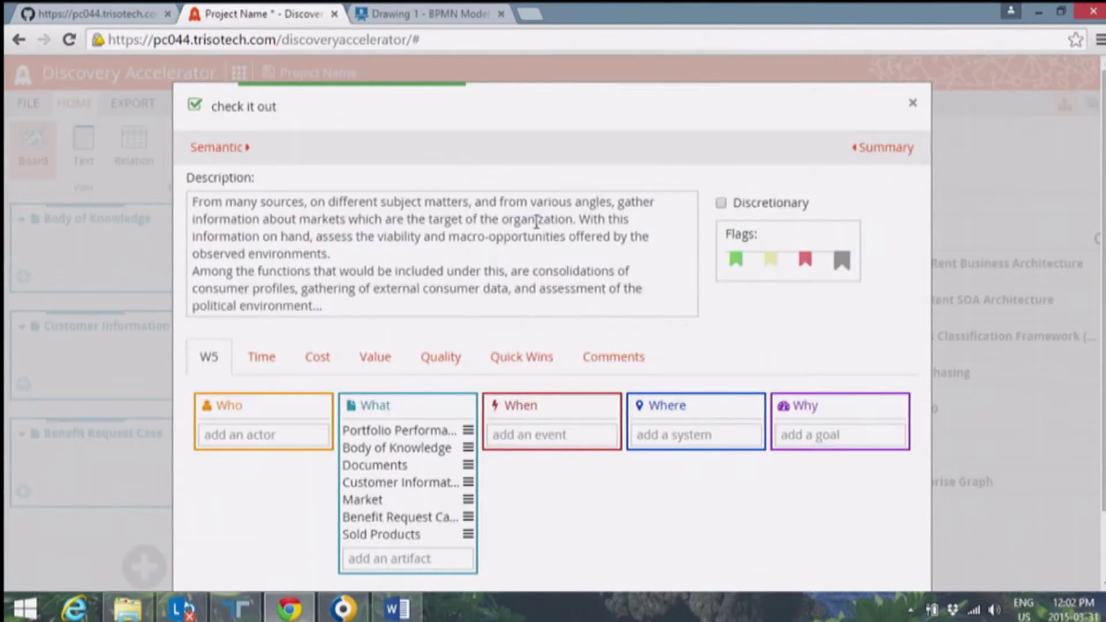
{"action": "left_click", "coordinate": [228, 148]}
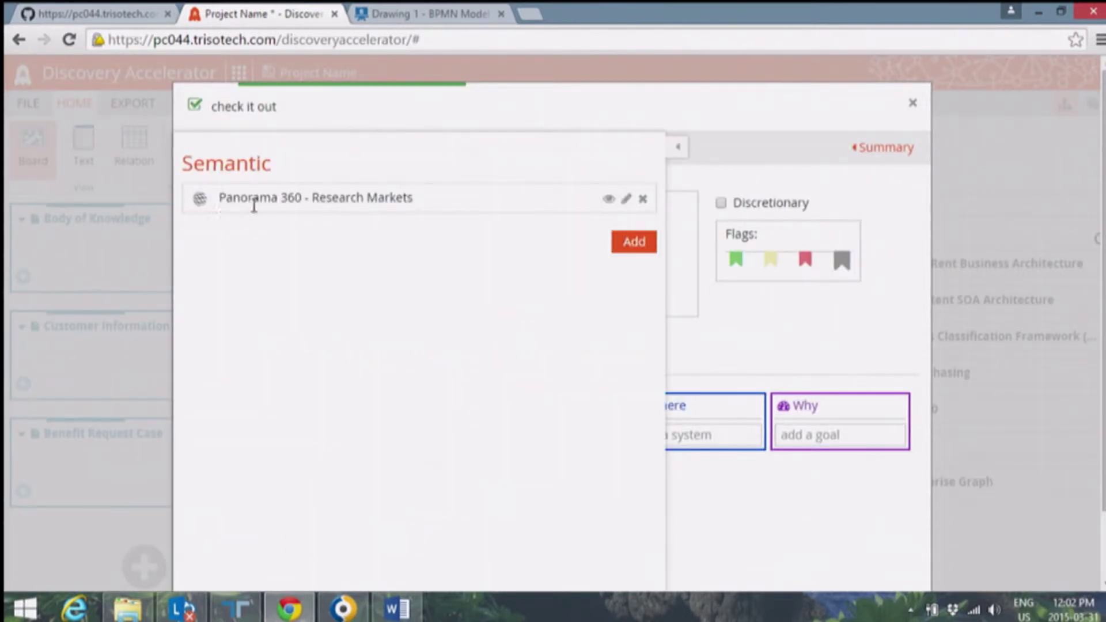
{"action": "left_click", "coordinate": [609, 199]}
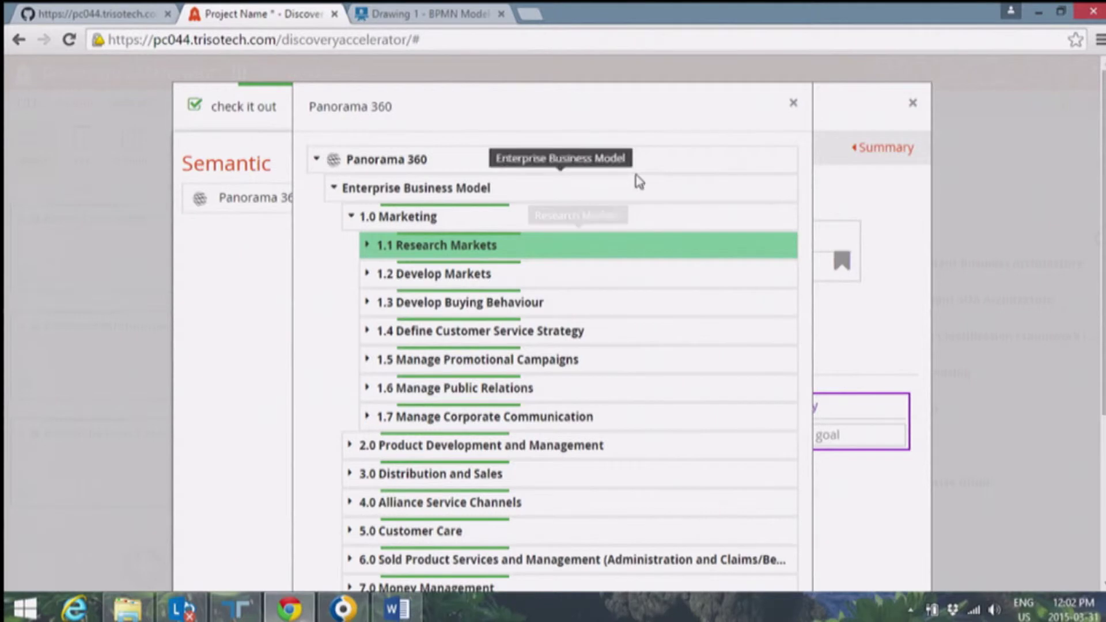
{"action": "left_click", "coordinate": [794, 105]}
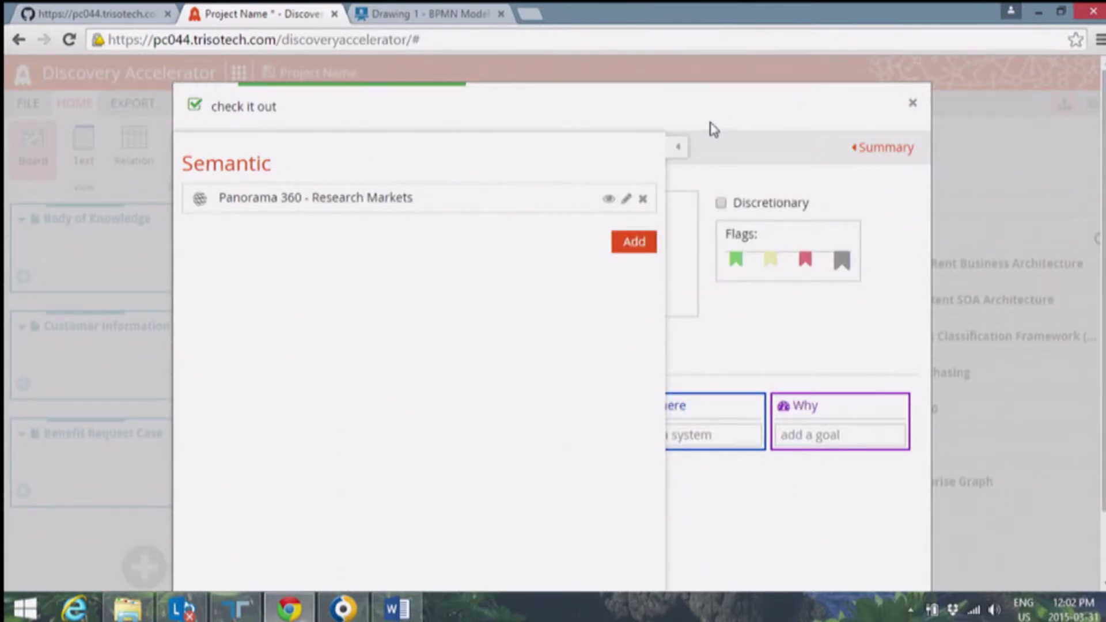
{"action": "left_click", "coordinate": [677, 153]}
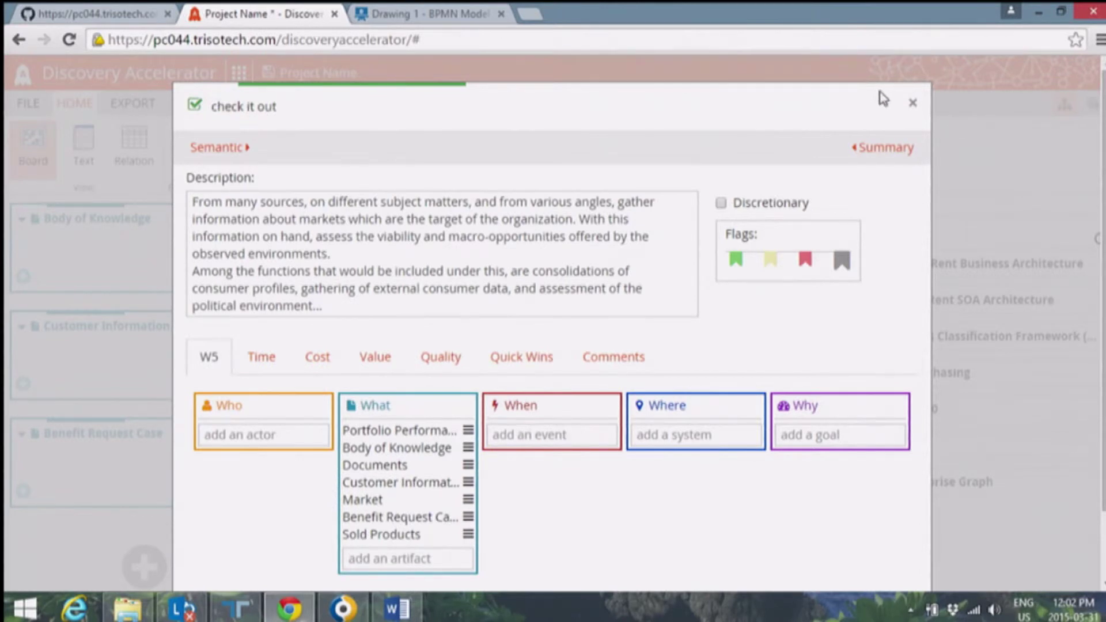
{"action": "left_click", "coordinate": [914, 105]}
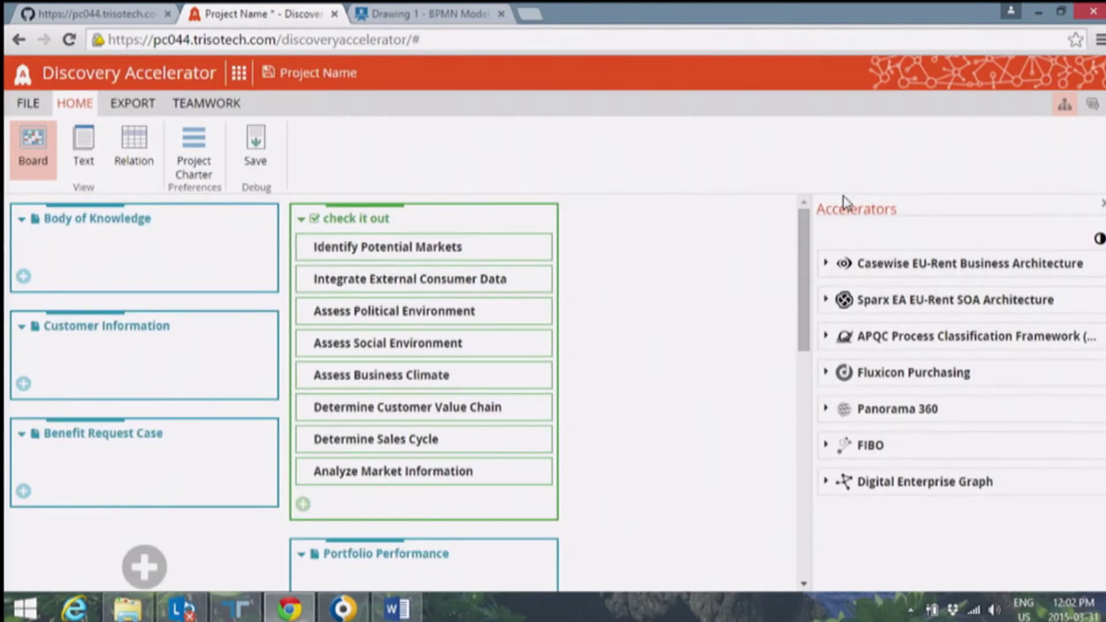
Step: Highlight in red the accelerator items already on the board and scroll to review them
{"action": "left_click", "coordinate": [1098, 241]}
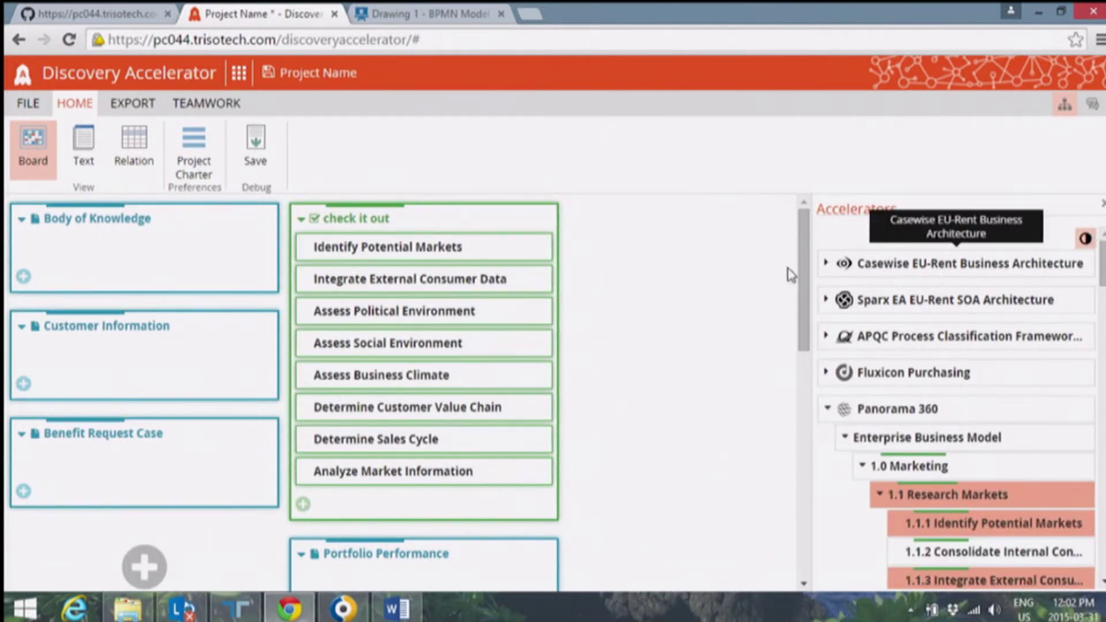
{"action": "scroll", "coordinate": [719, 271], "scroll_direction": "down", "scroll_amount": 3}
{"action": "scroll", "coordinate": [755, 276], "scroll_direction": "down", "scroll_amount": 3}
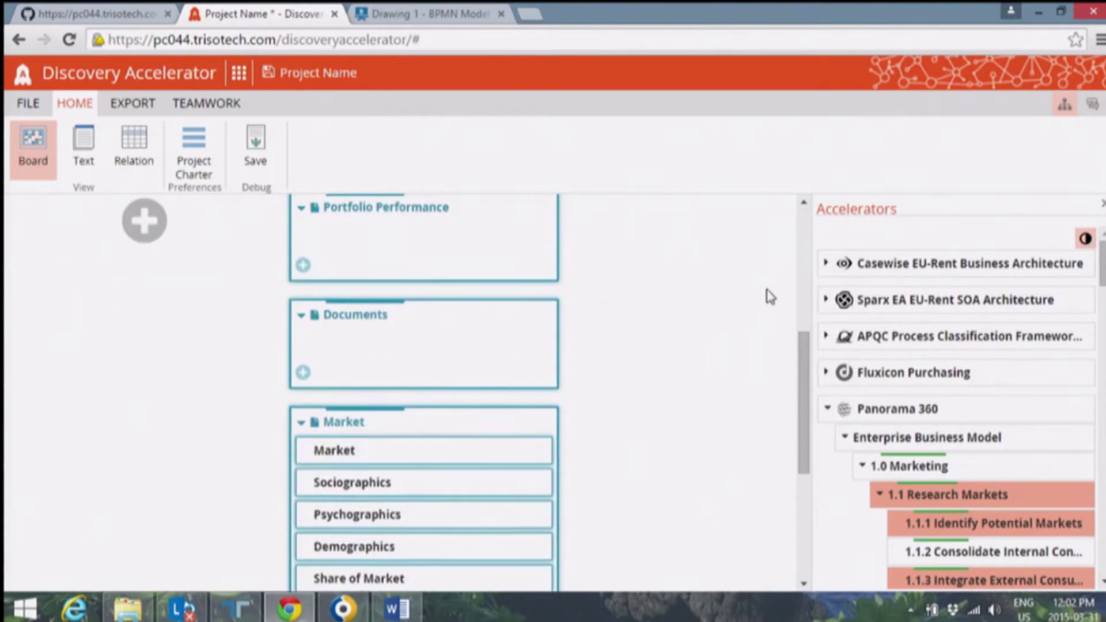
{"action": "scroll", "coordinate": [942, 311], "scroll_direction": "down", "scroll_amount": 5}
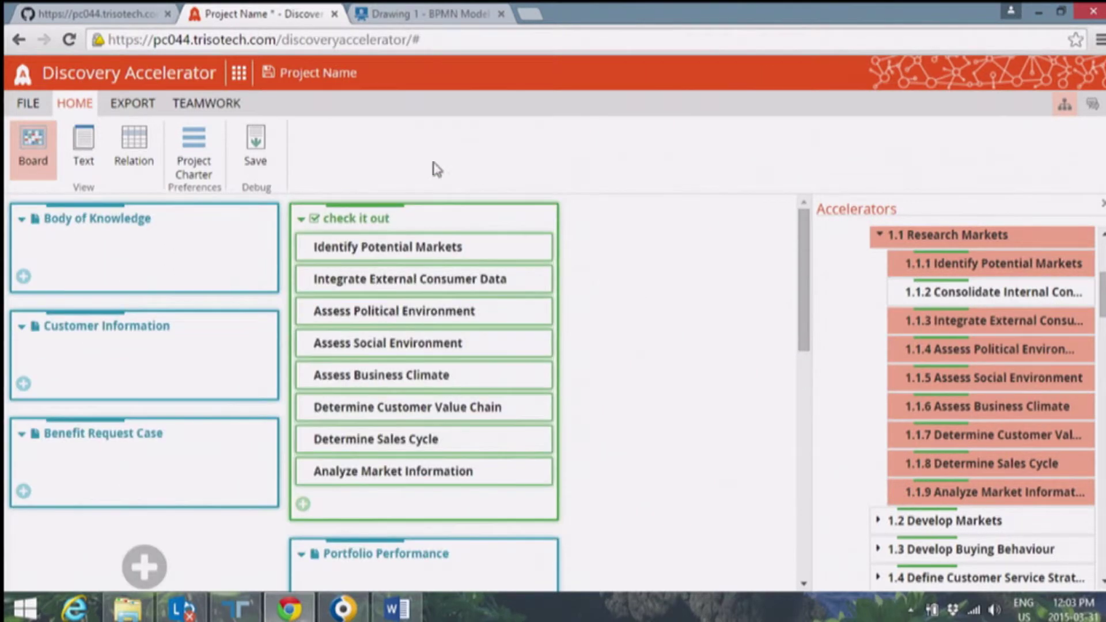
Step: Create a new Balanced Scorecard board without saving the current discovery
{"action": "left_click", "coordinate": [20, 105]}
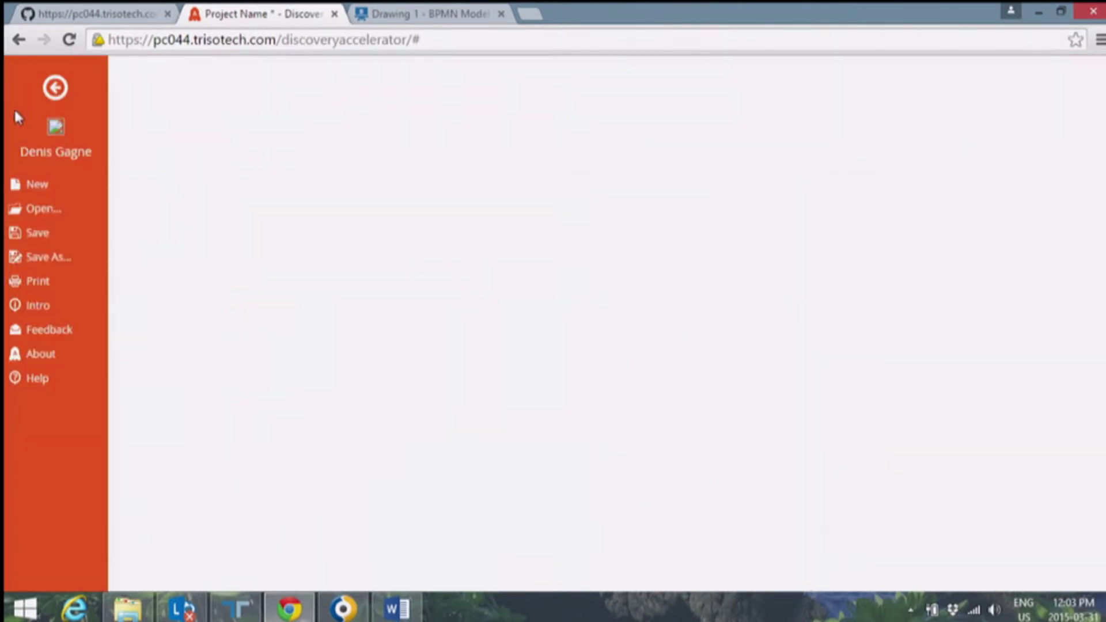
{"action": "left_click", "coordinate": [50, 216]}
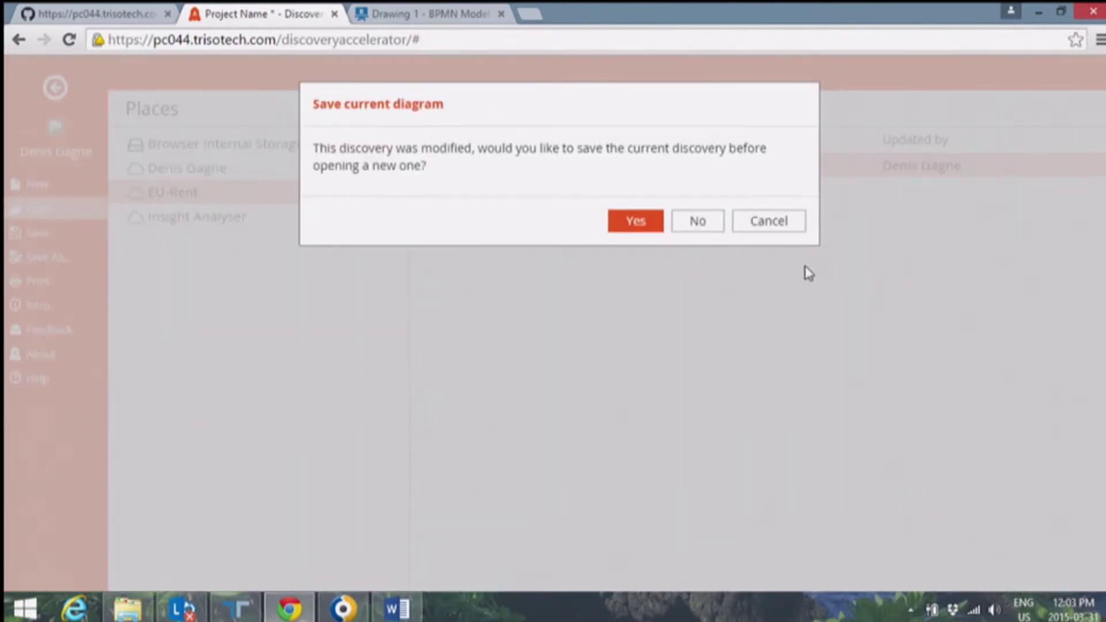
{"action": "left_click", "coordinate": [696, 222]}
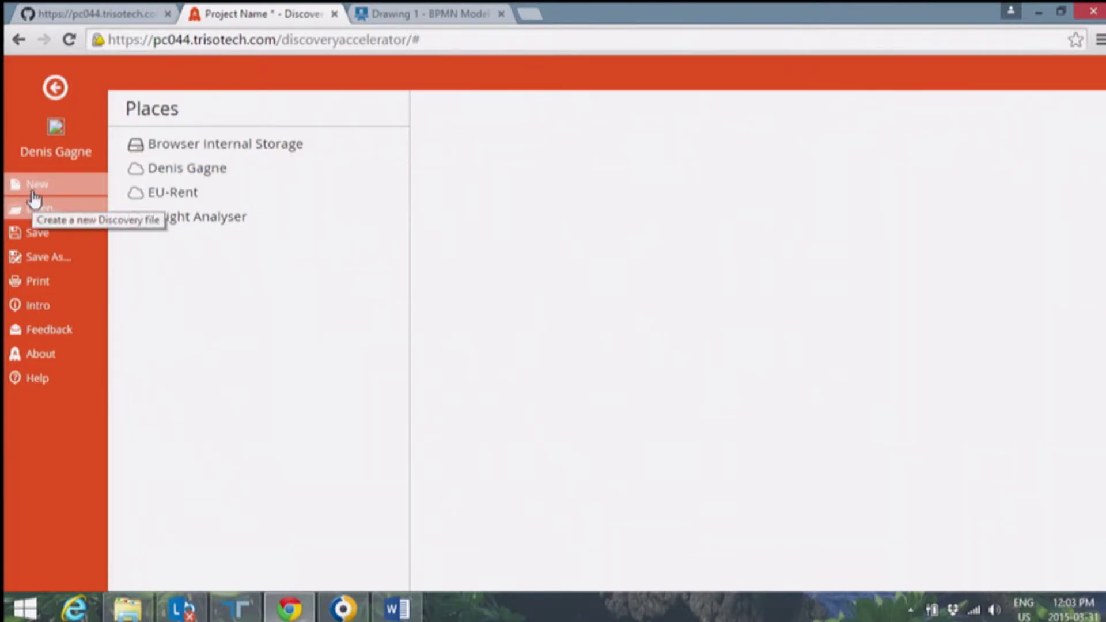
{"action": "left_click", "coordinate": [68, 186]}
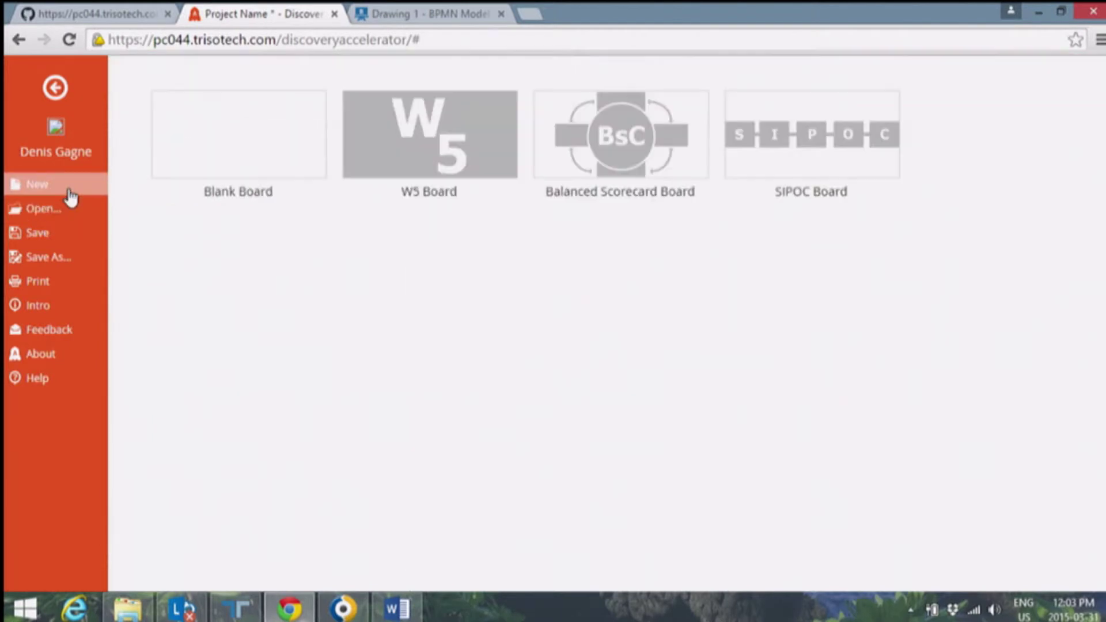
{"action": "left_click", "coordinate": [628, 181]}
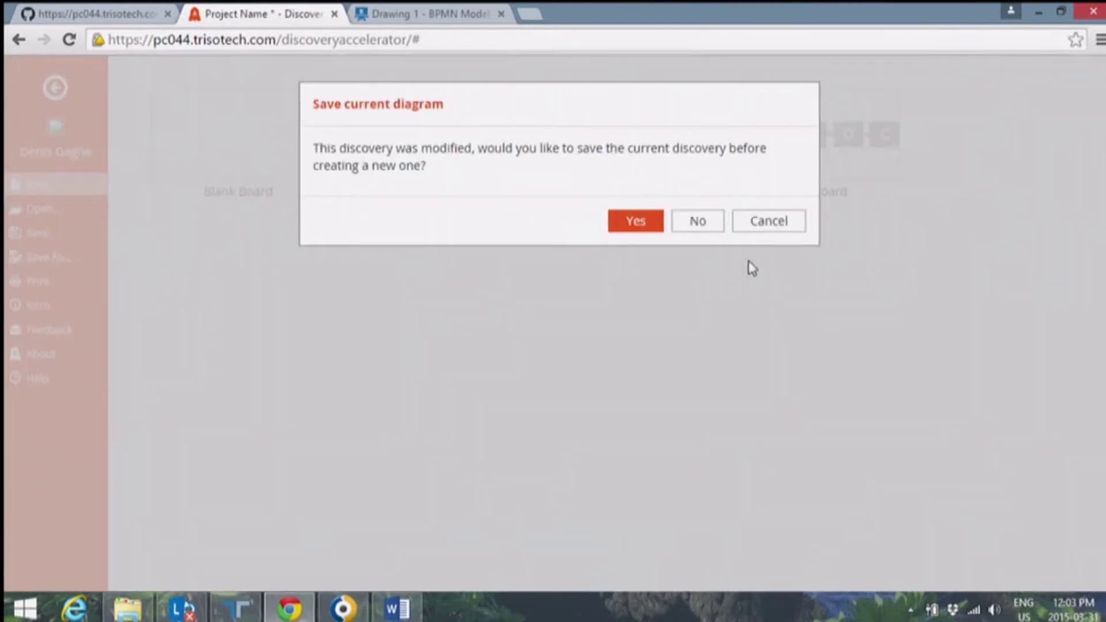
{"action": "left_click", "coordinate": [676, 230]}
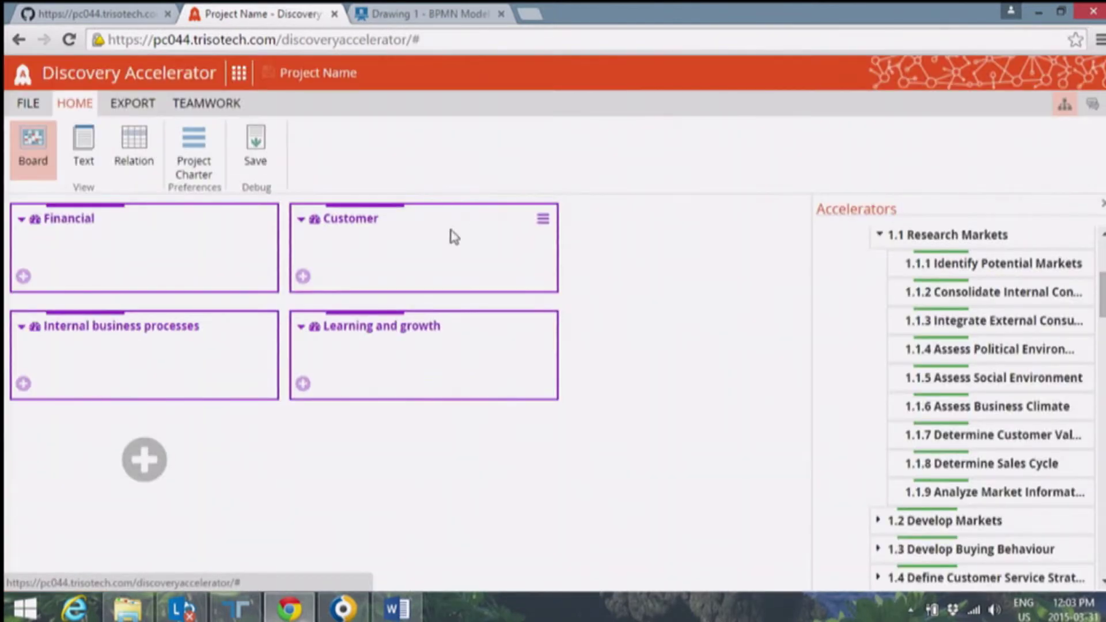
Step: Add 'inc market share by 10%' as the first Financial objective
{"action": "left_click", "coordinate": [40, 284]}
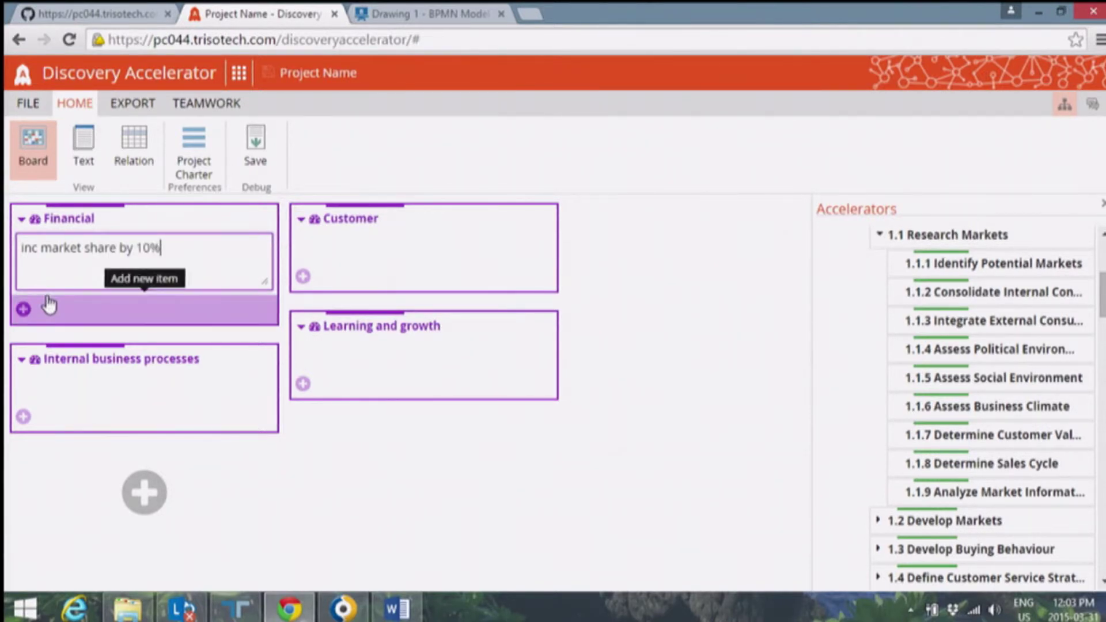
{"action": "left_click", "coordinate": [23, 309]}
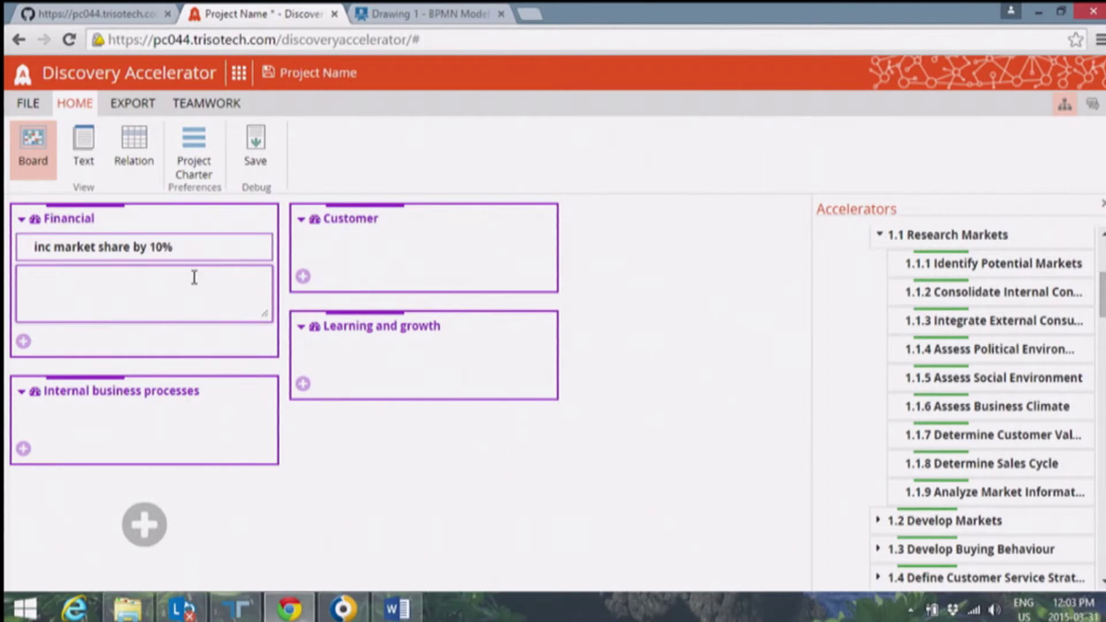
Step: In the market-share objective's details, add the activity 'sale more car' and an actor
{"action": "left_click", "coordinate": [264, 246]}
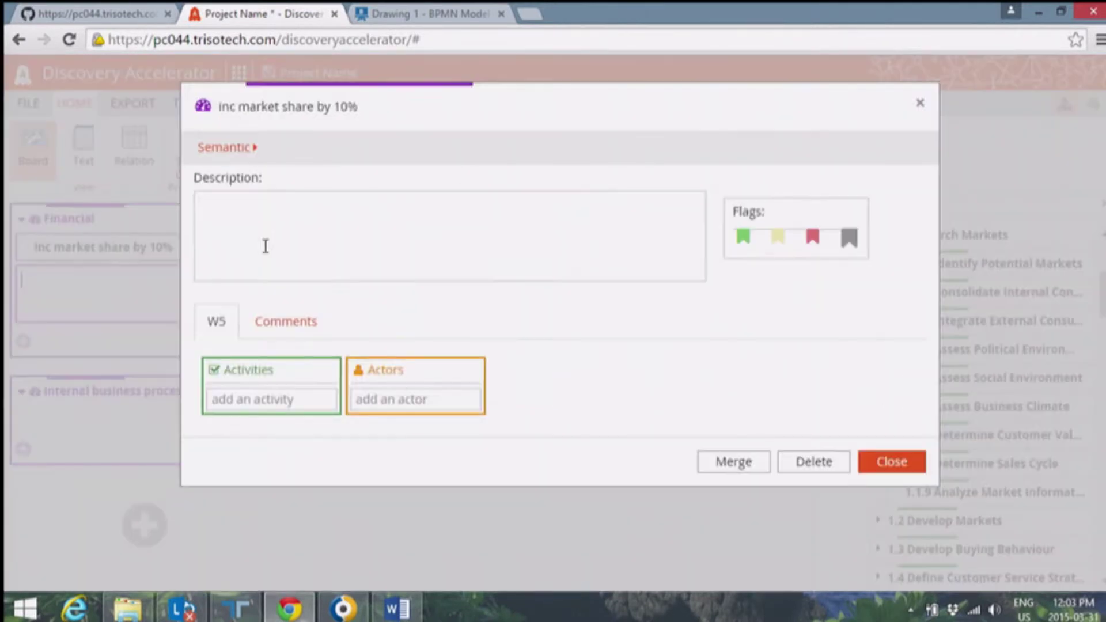
{"action": "left_click", "coordinate": [283, 392]}
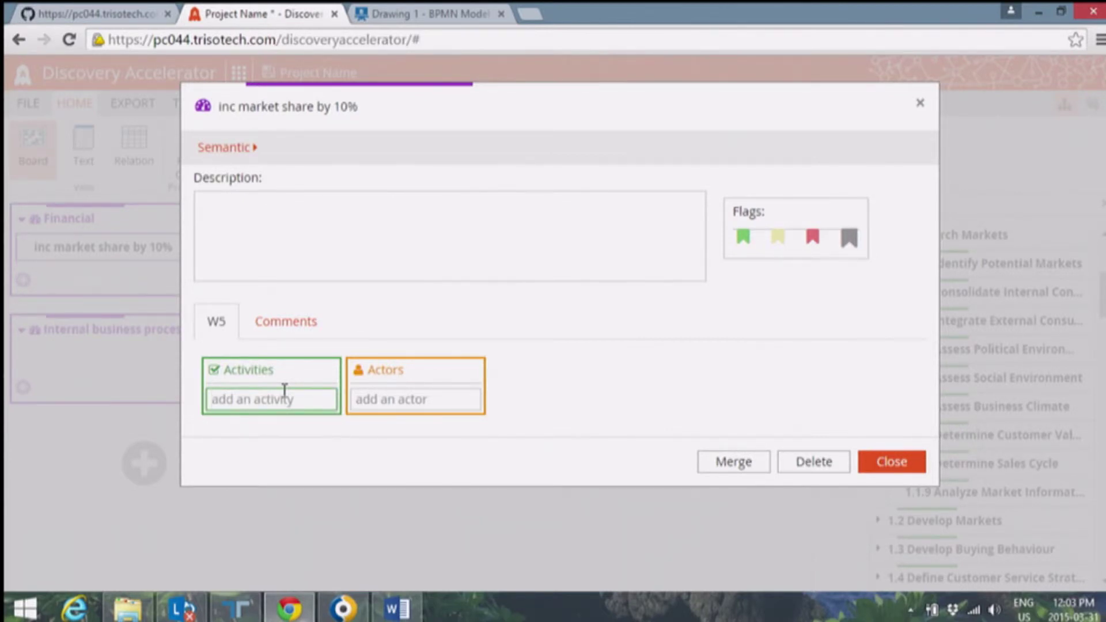
{"action": "type", "text": "sale more car"}
{"action": "key", "text": "Return"}
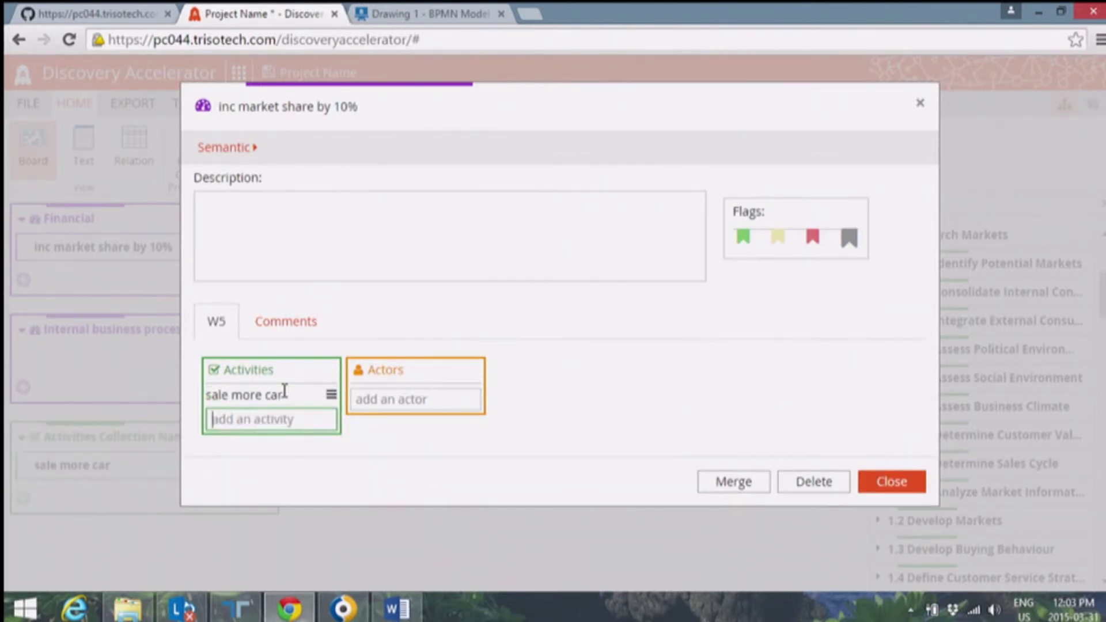
{"action": "left_click", "coordinate": [367, 400]}
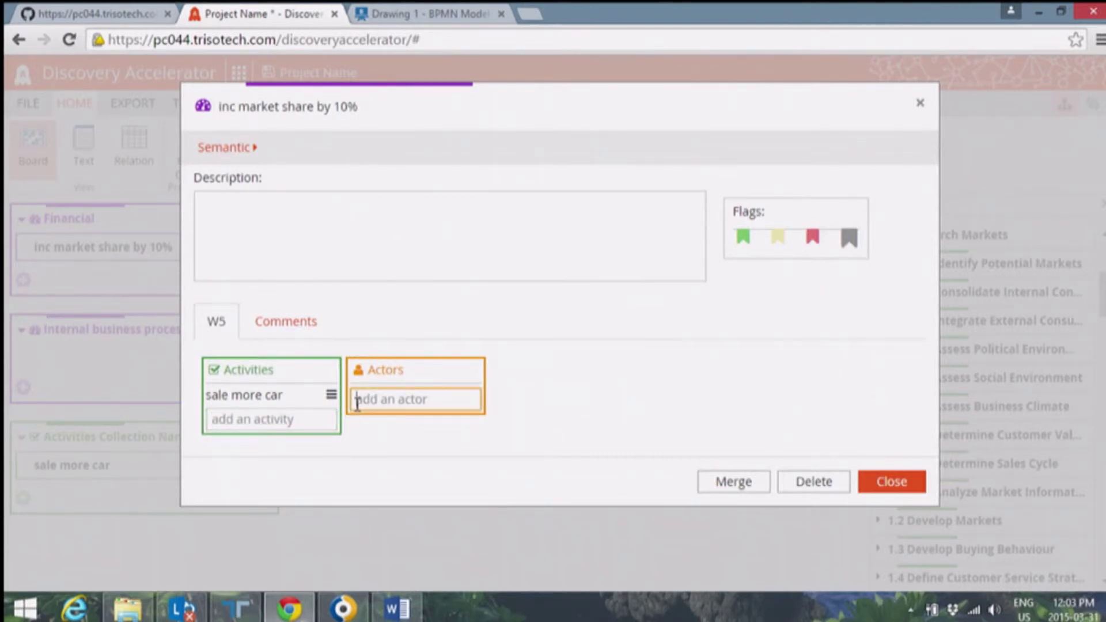
{"action": "type", "text": "pr"}
{"action": "key", "text": "Return"}
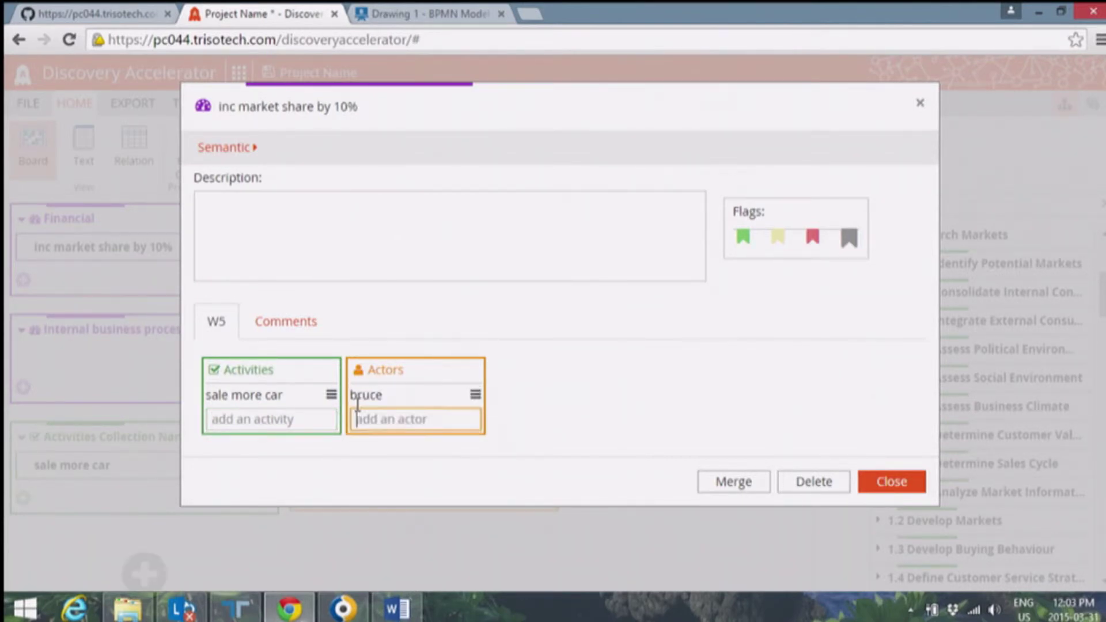
{"action": "left_click", "coordinate": [910, 483]}
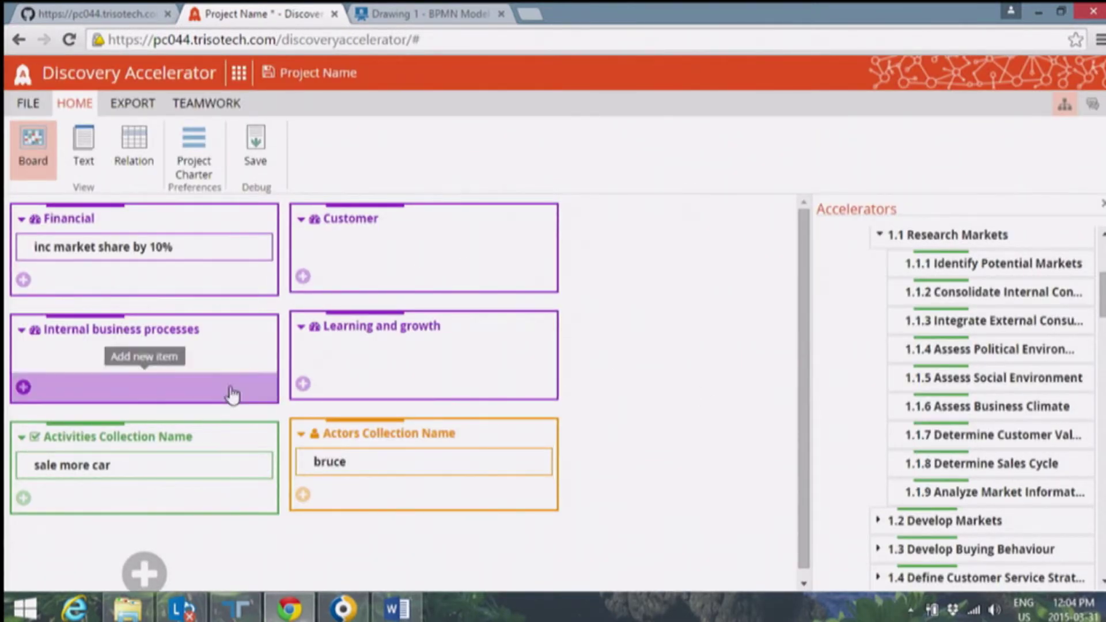
Step: Open EU-Rent's Operations BSC discovery without saving the current board, and hide the accelerators list
{"action": "left_click", "coordinate": [34, 103]}
{"action": "left_click", "coordinate": [39, 211]}
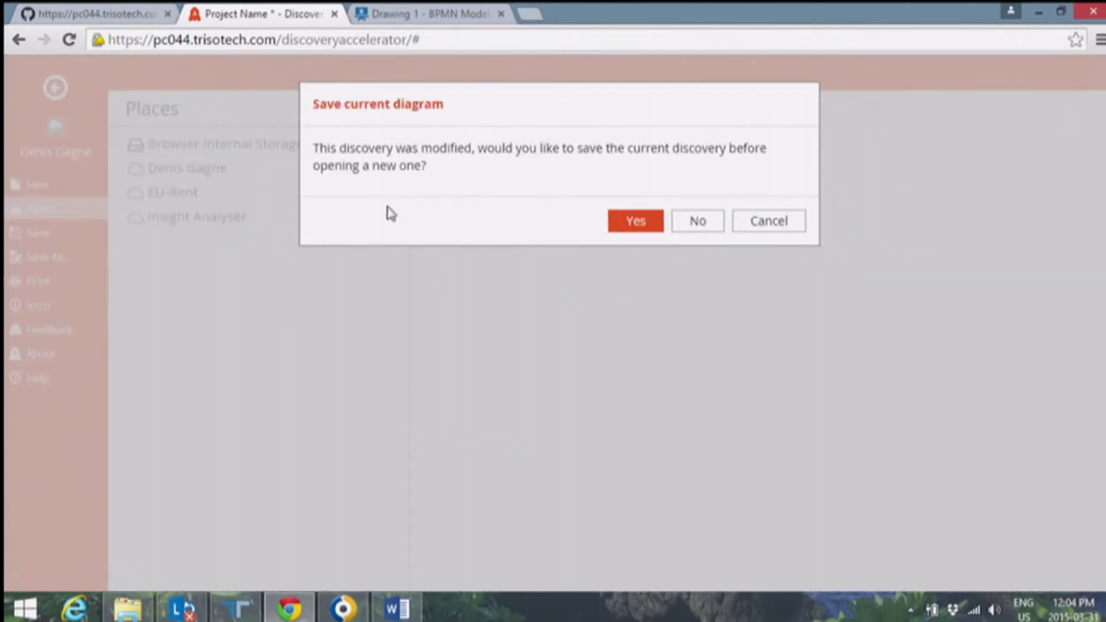
{"action": "left_click", "coordinate": [697, 219]}
{"action": "left_click", "coordinate": [271, 199]}
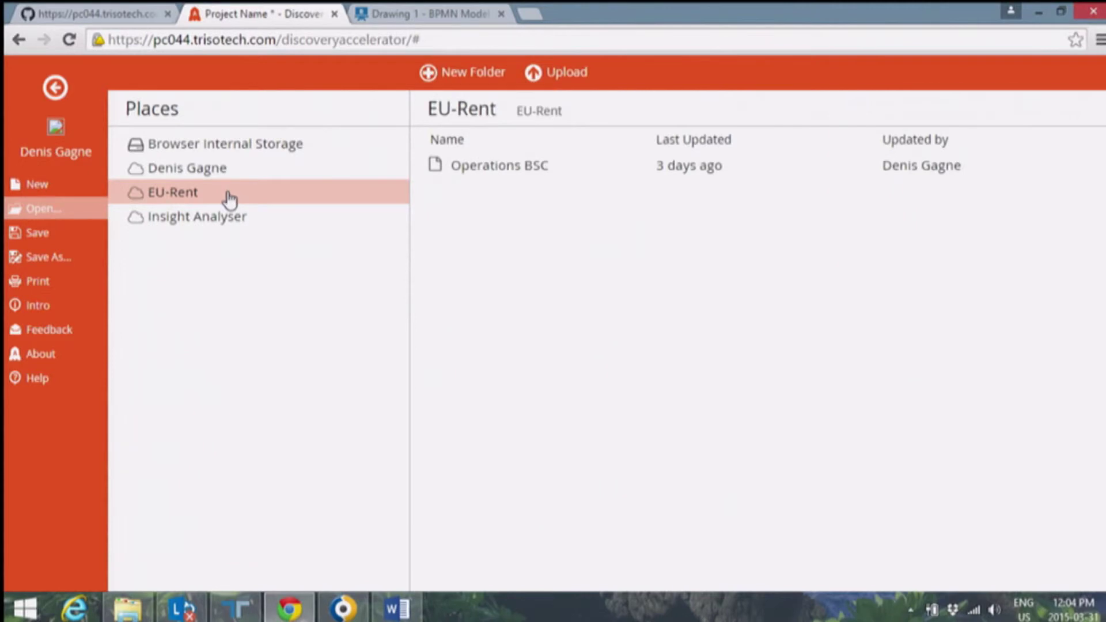
{"action": "left_click", "coordinate": [477, 170]}
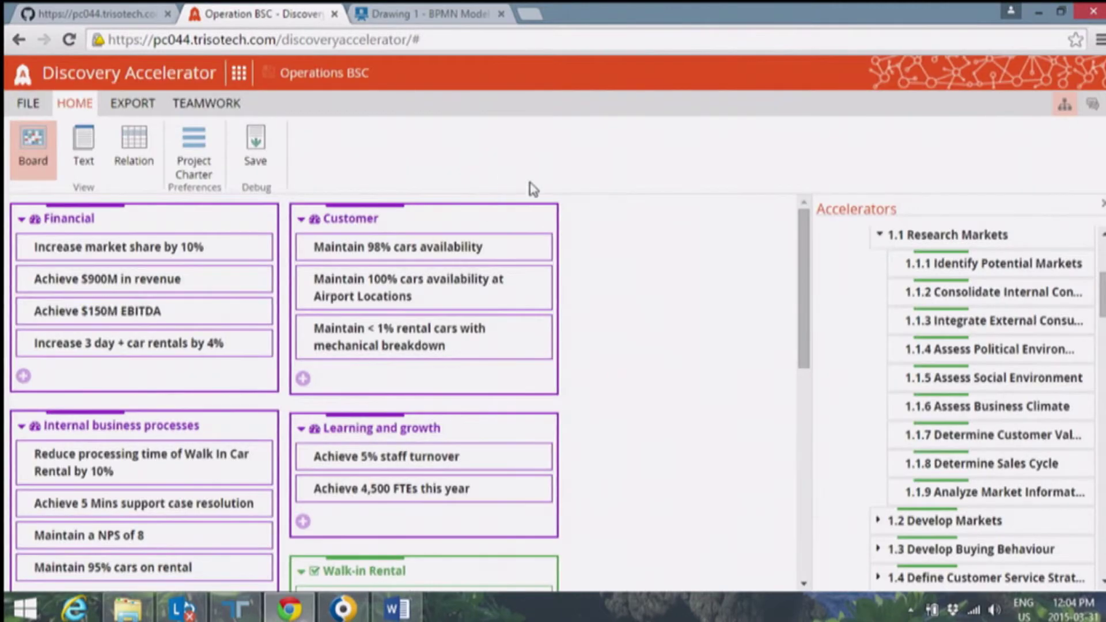
{"action": "left_click", "coordinate": [1102, 204]}
Step: Drag the 1.1 Research Markets accelerator group into the board's middle column
{"action": "scroll", "coordinate": [975, 328], "scroll_direction": "down", "scroll_amount": 2}
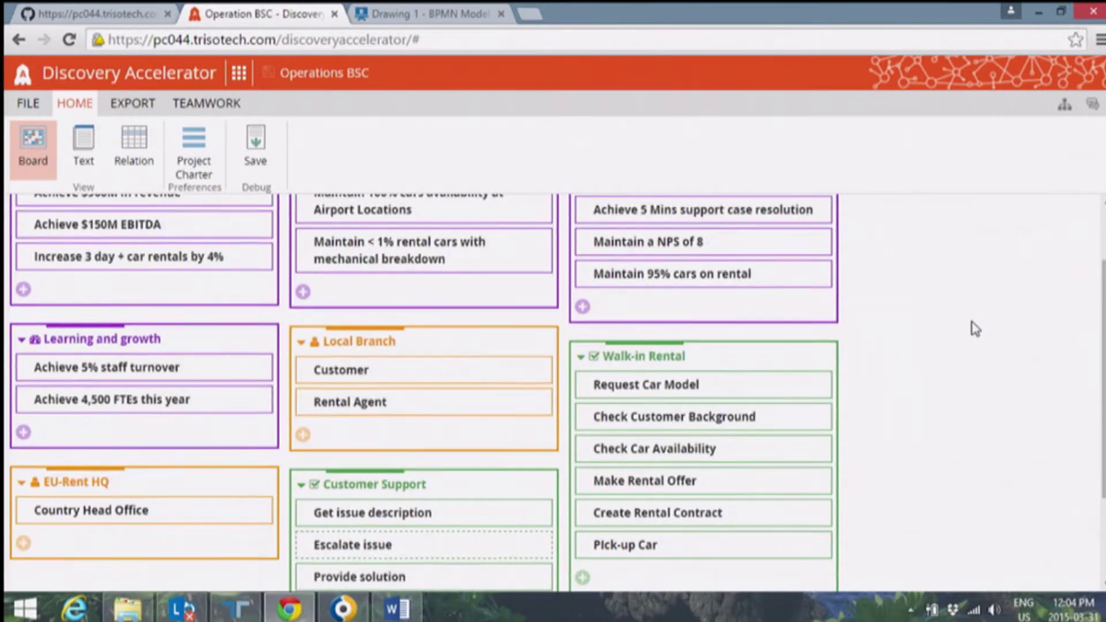
{"action": "scroll", "coordinate": [975, 329], "scroll_direction": "up", "scroll_amount": 2}
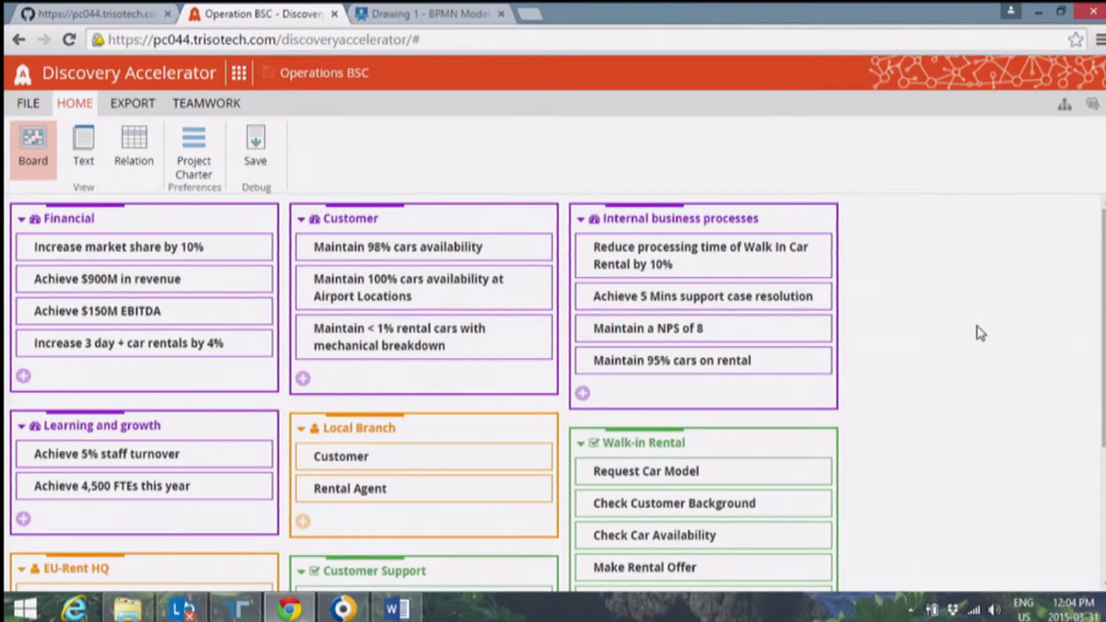
{"action": "scroll", "coordinate": [980, 332], "scroll_direction": "down", "scroll_amount": 5}
{"action": "scroll", "coordinate": [977, 340], "scroll_direction": "up", "scroll_amount": 5}
{"action": "left_click", "coordinate": [1061, 112]}
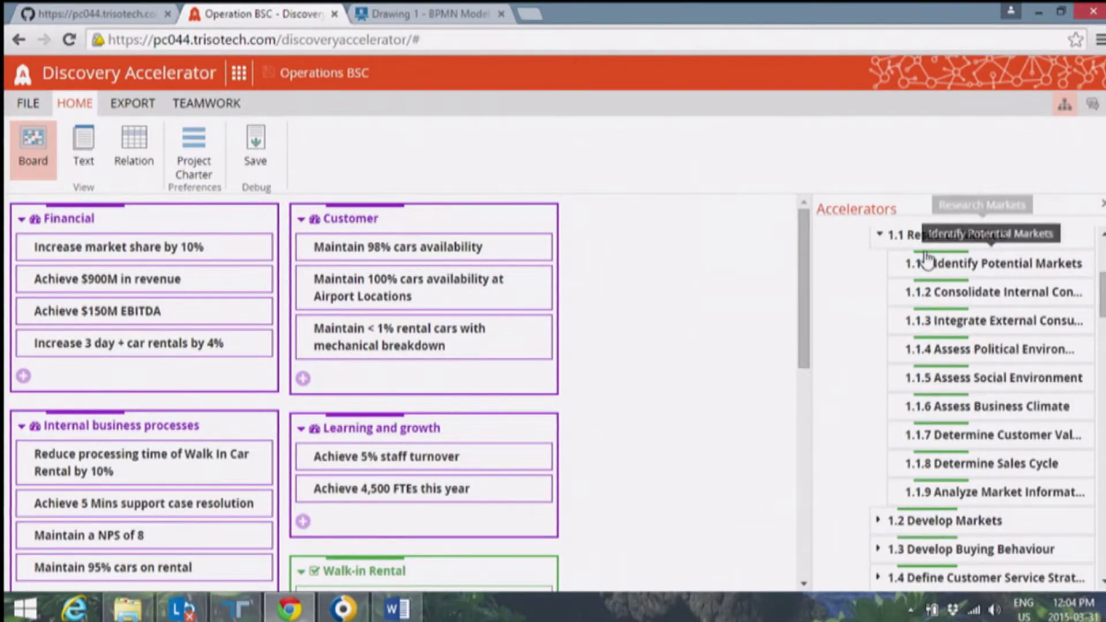
{"action": "left_click_drag", "start_coordinate": [904, 236], "coordinate": [667, 286]}
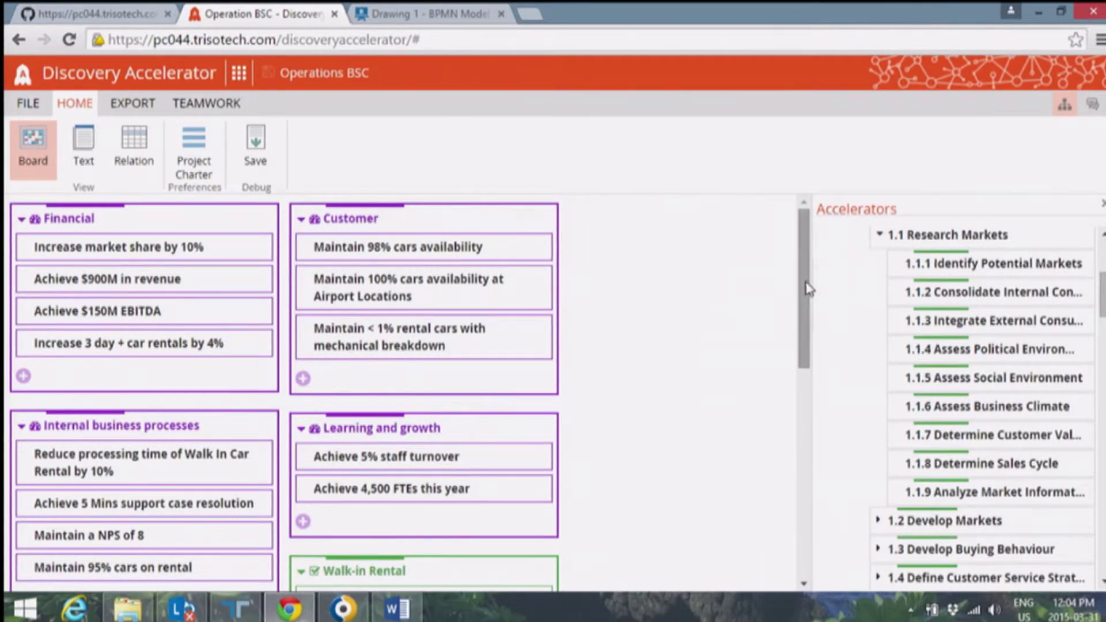
{"action": "left_click_drag", "start_coordinate": [919, 237], "coordinate": [476, 239]}
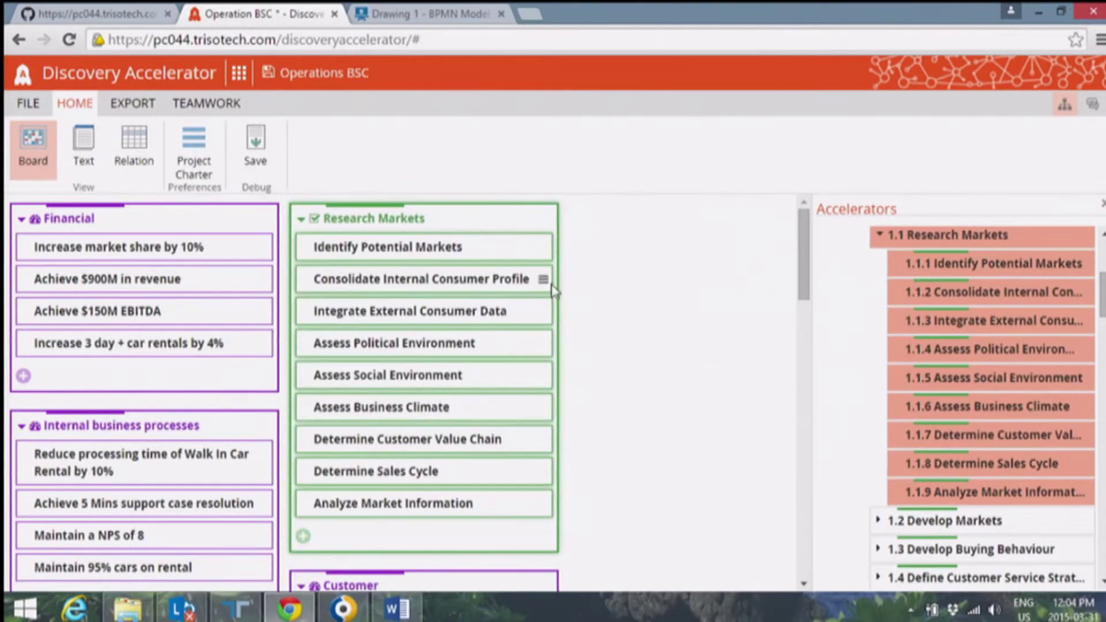
Step: Add Research Markets as an activity of the 'Increase market share by 10%' goal
{"action": "left_click", "coordinate": [1102, 204]}
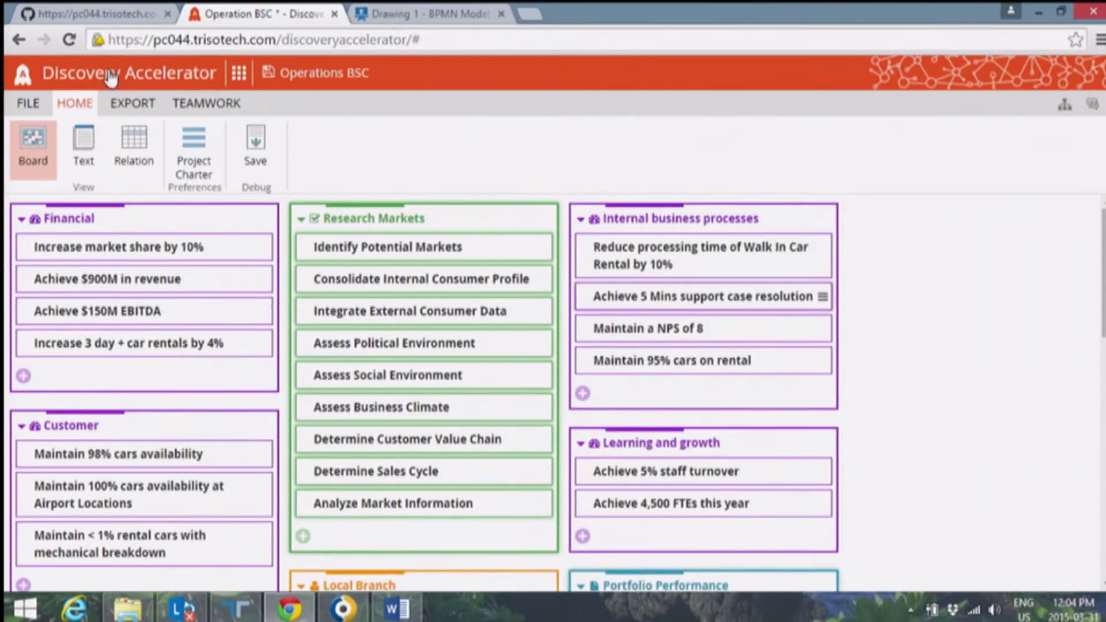
{"action": "left_click", "coordinate": [264, 249]}
{"action": "left_click", "coordinate": [259, 404]}
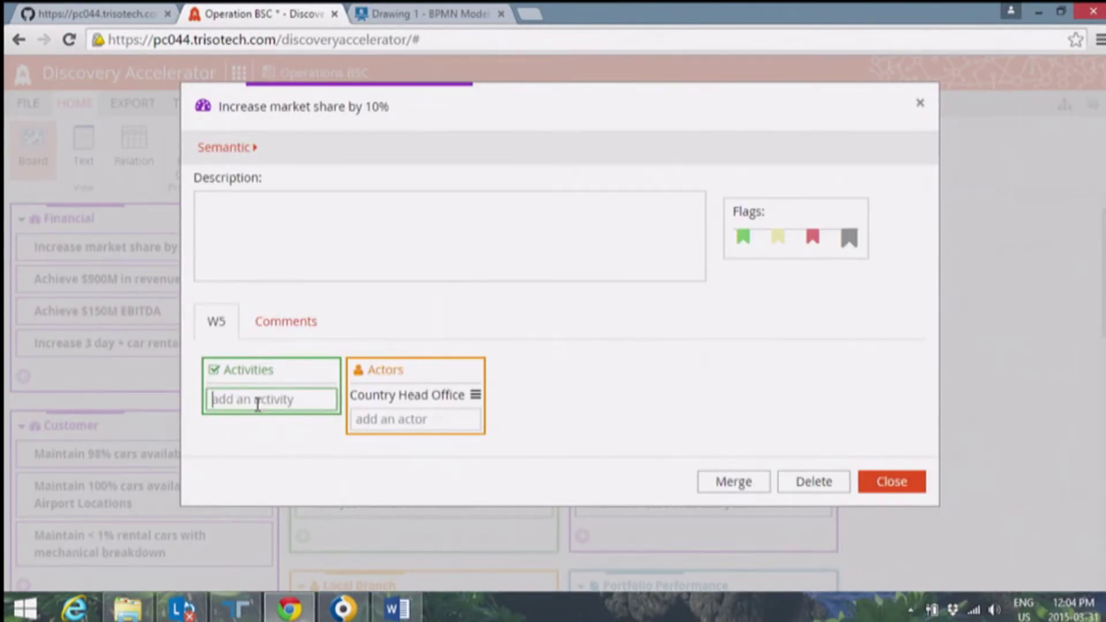
{"action": "type", "text": "re"}
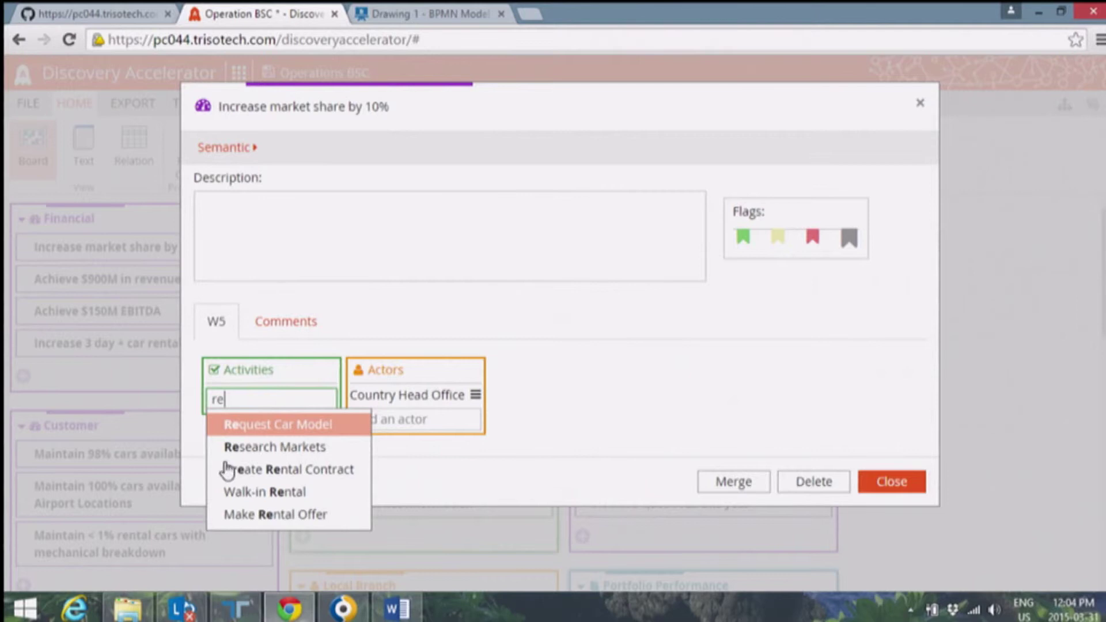
{"action": "left_click", "coordinate": [232, 450]}
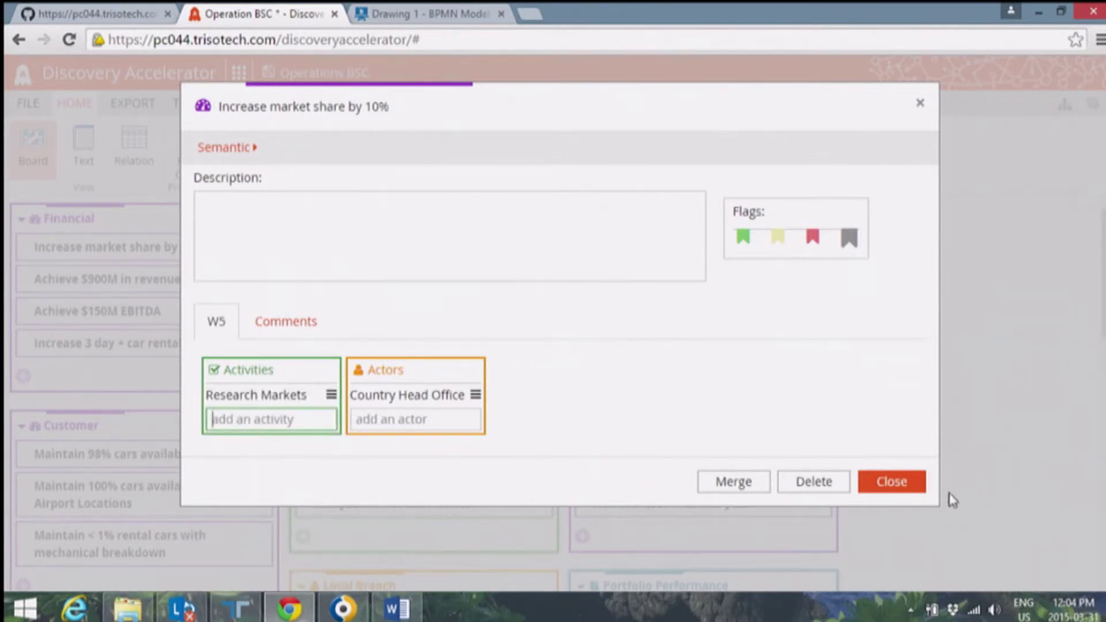
{"action": "left_click", "coordinate": [920, 488]}
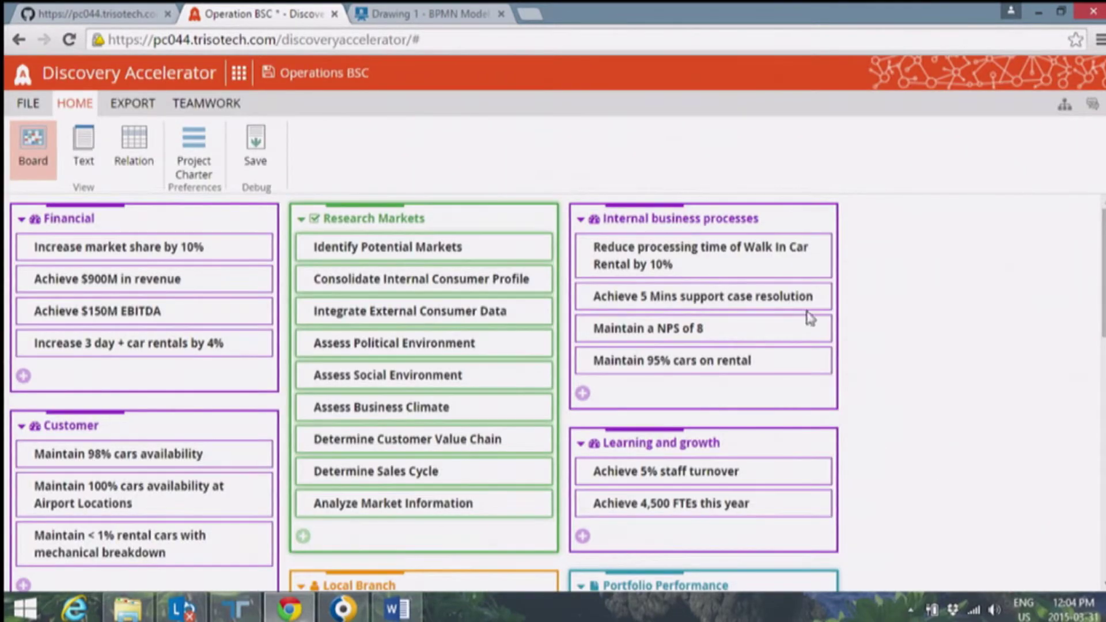
Step: Switch to the RACI relation matrix and toggle highlighting of empty rows and actor columns
{"action": "left_click", "coordinate": [135, 132]}
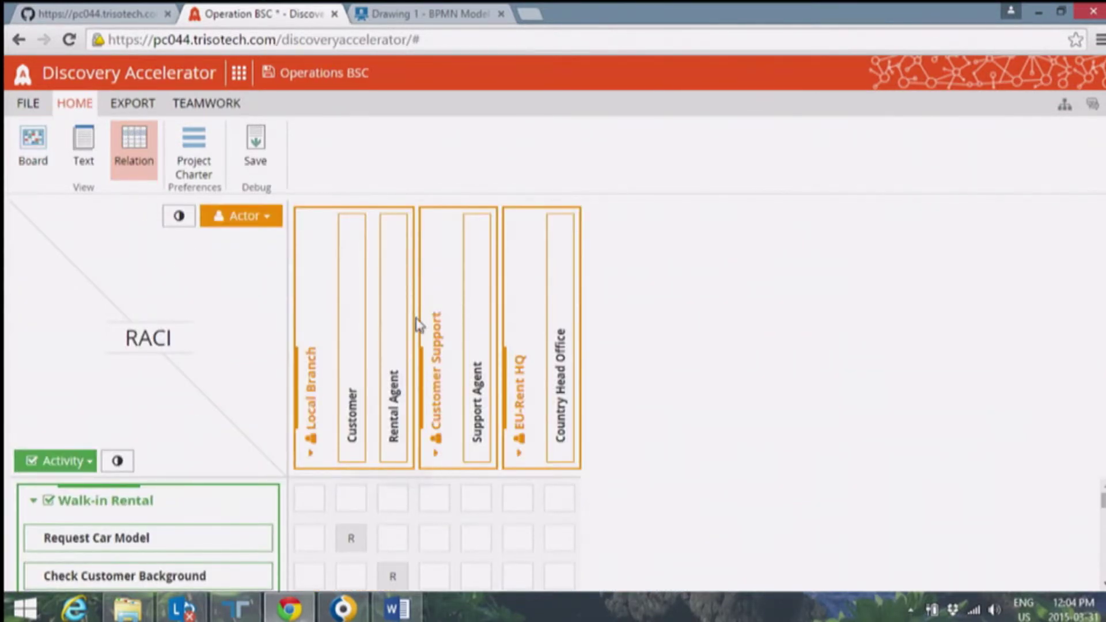
{"action": "scroll", "coordinate": [809, 556], "scroll_direction": "down", "scroll_amount": 3}
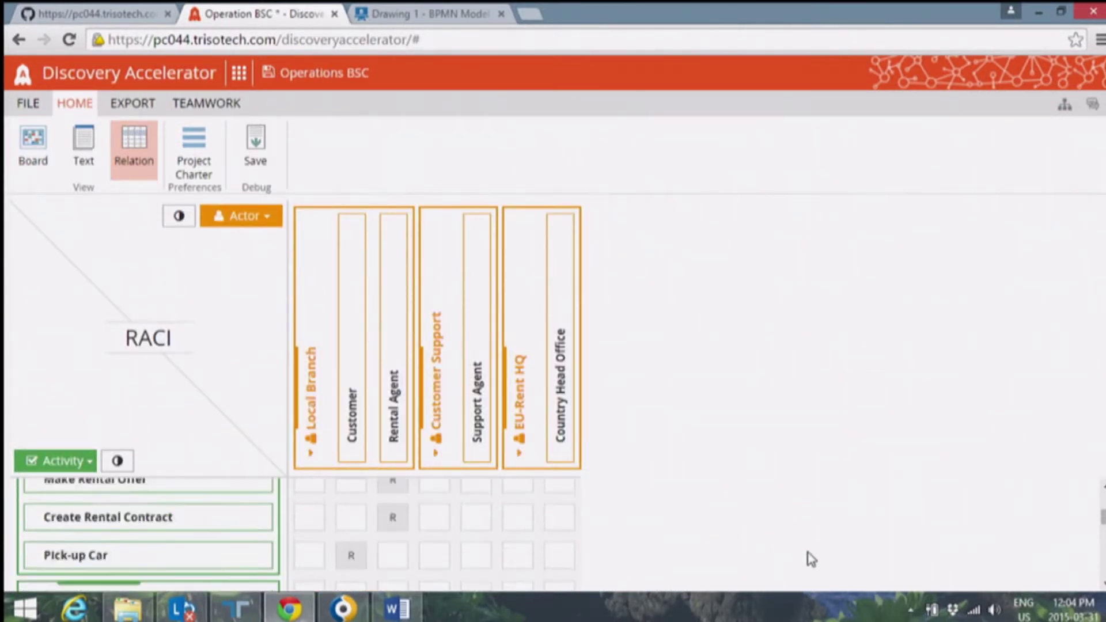
{"action": "scroll", "coordinate": [810, 556], "scroll_direction": "up", "scroll_amount": 2}
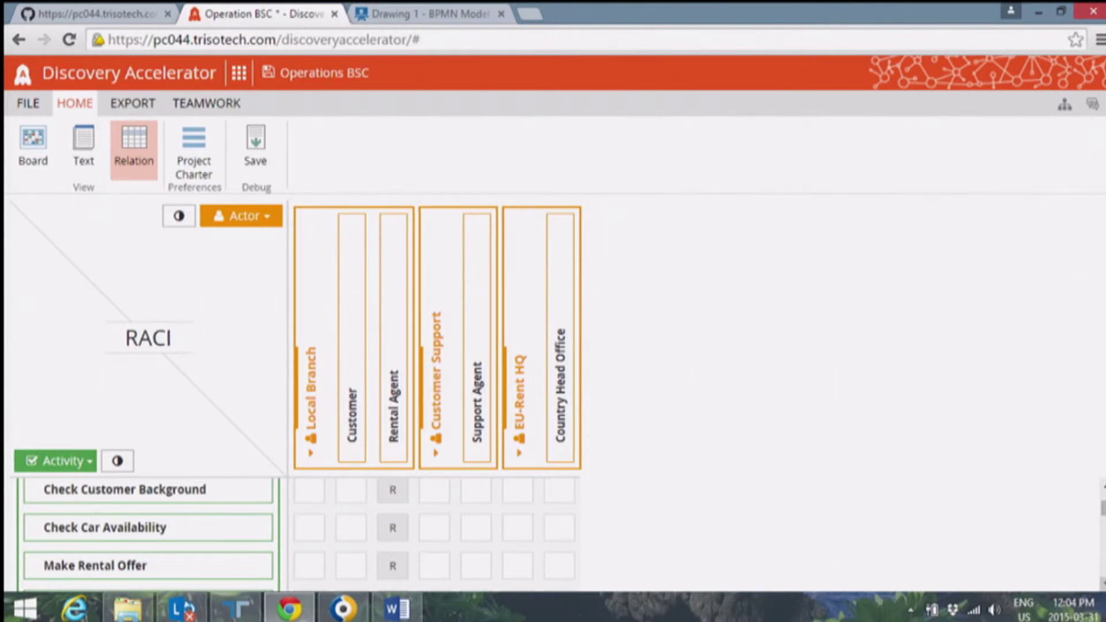
{"action": "scroll", "coordinate": [809, 556], "scroll_direction": "down", "scroll_amount": 5}
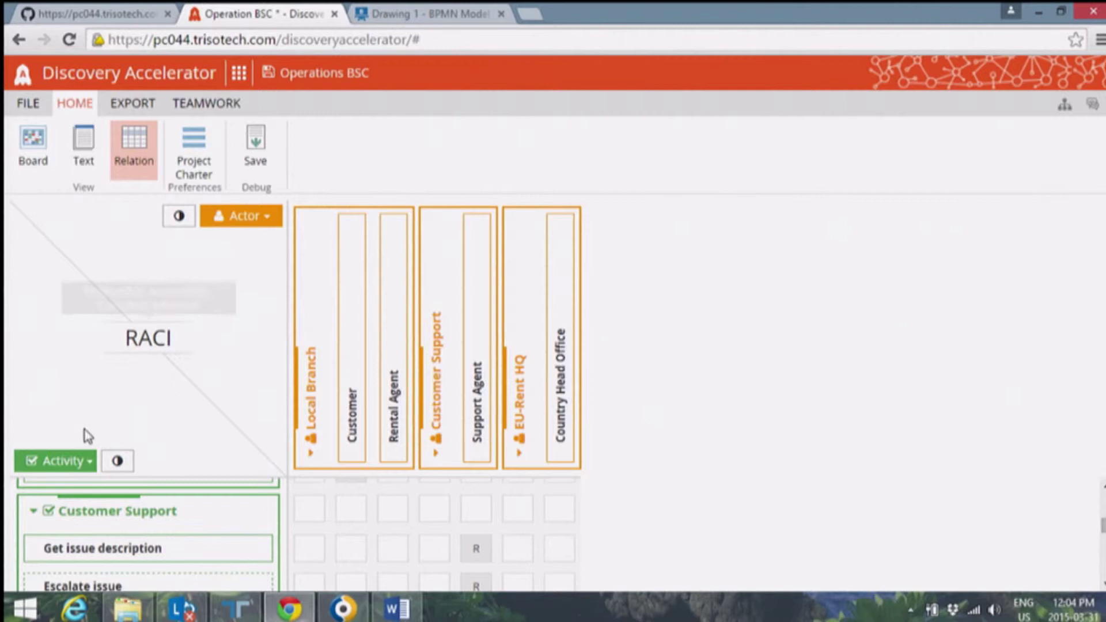
{"action": "left_click", "coordinate": [118, 462]}
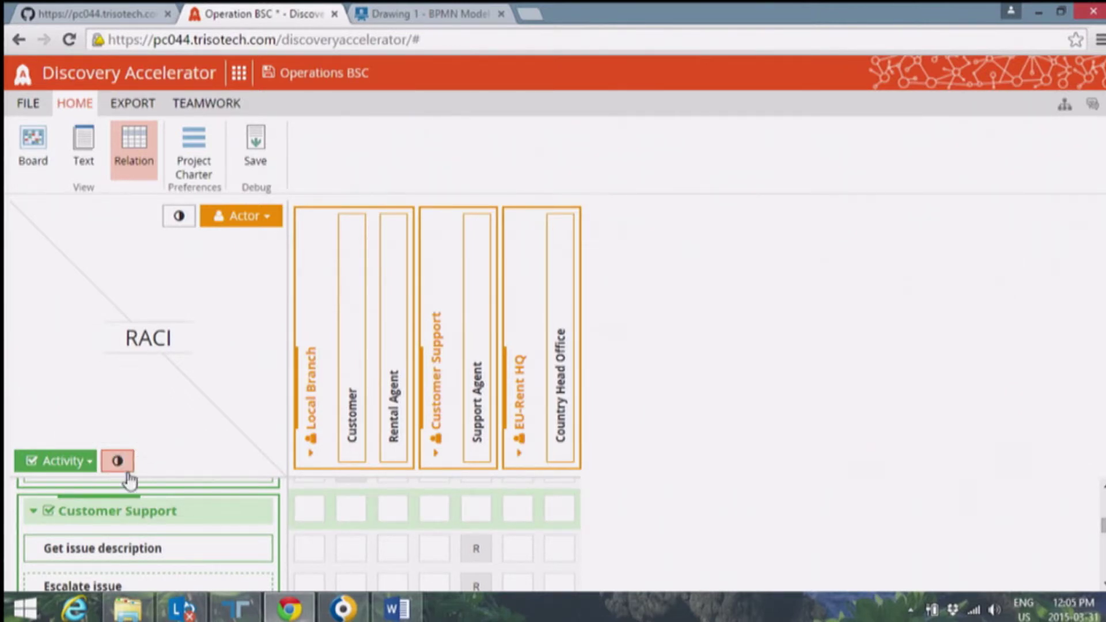
{"action": "left_click", "coordinate": [127, 467]}
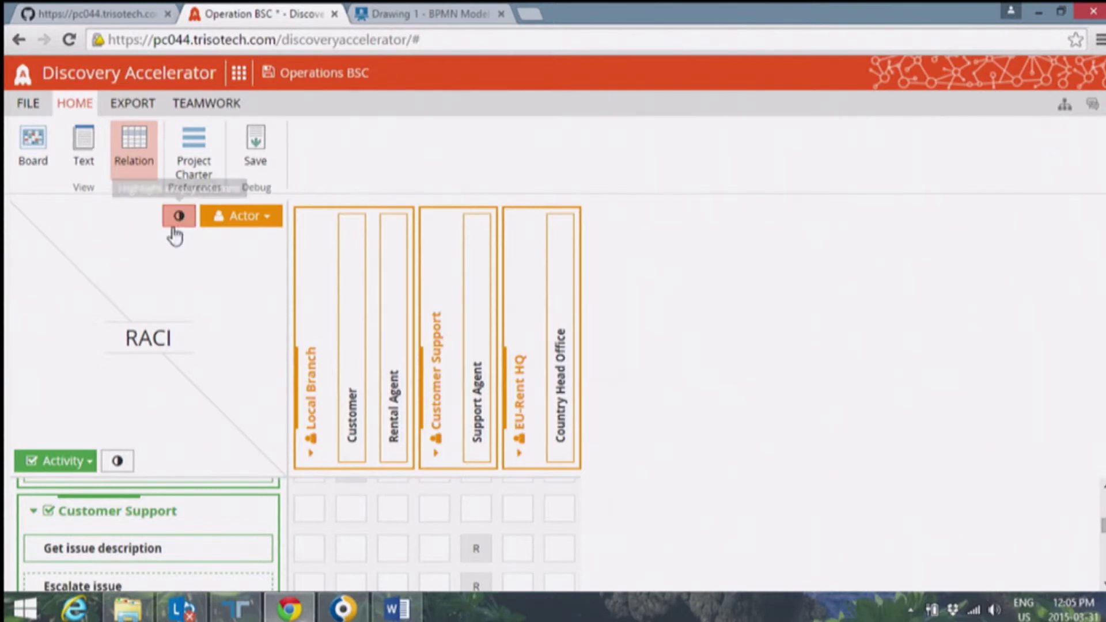
{"action": "left_click", "coordinate": [179, 218]}
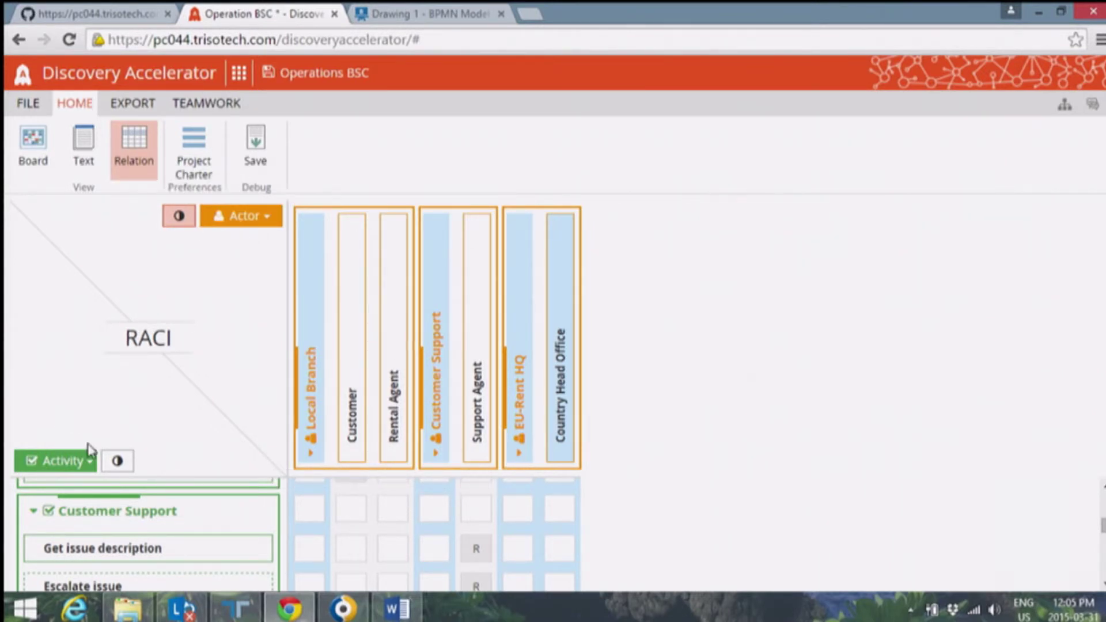
{"action": "left_click", "coordinate": [90, 461]}
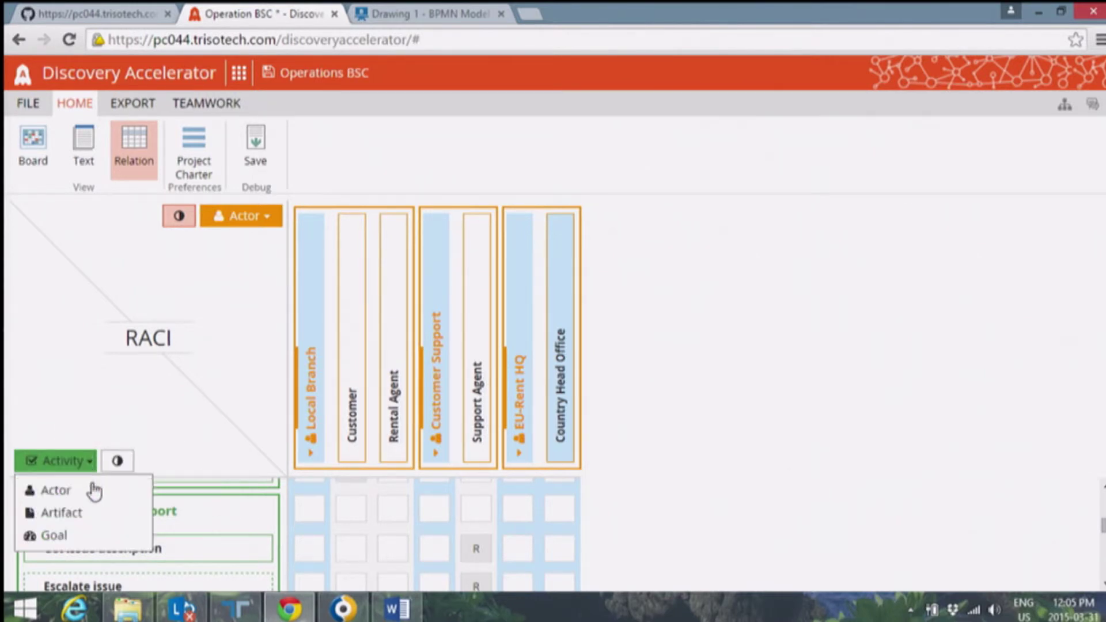
Step: List goals as the matrix rows, then export the model as GO-BPMN to Operation BSC.zip
{"action": "left_click", "coordinate": [76, 533]}
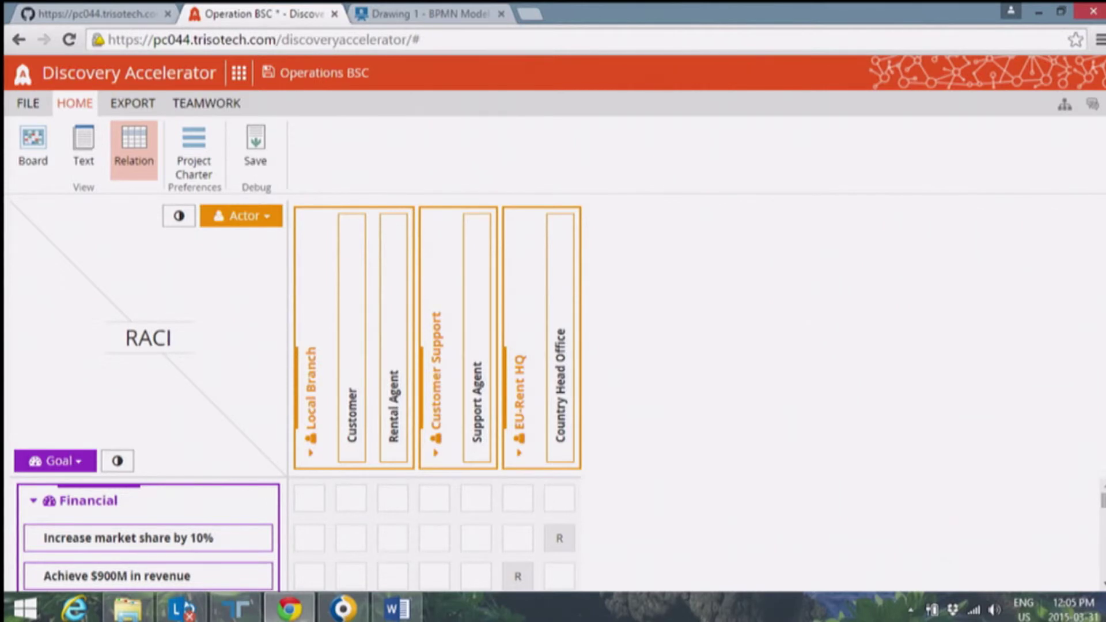
{"action": "scroll", "coordinate": [288, 536], "scroll_direction": "down", "scroll_amount": 1}
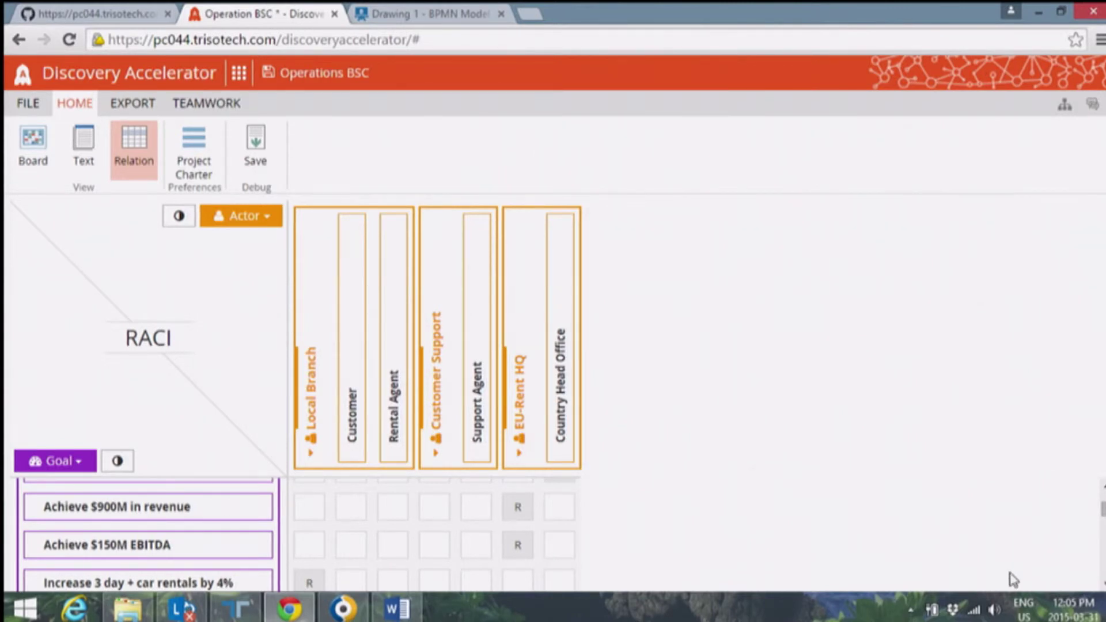
{"action": "left_click", "coordinate": [116, 107]}
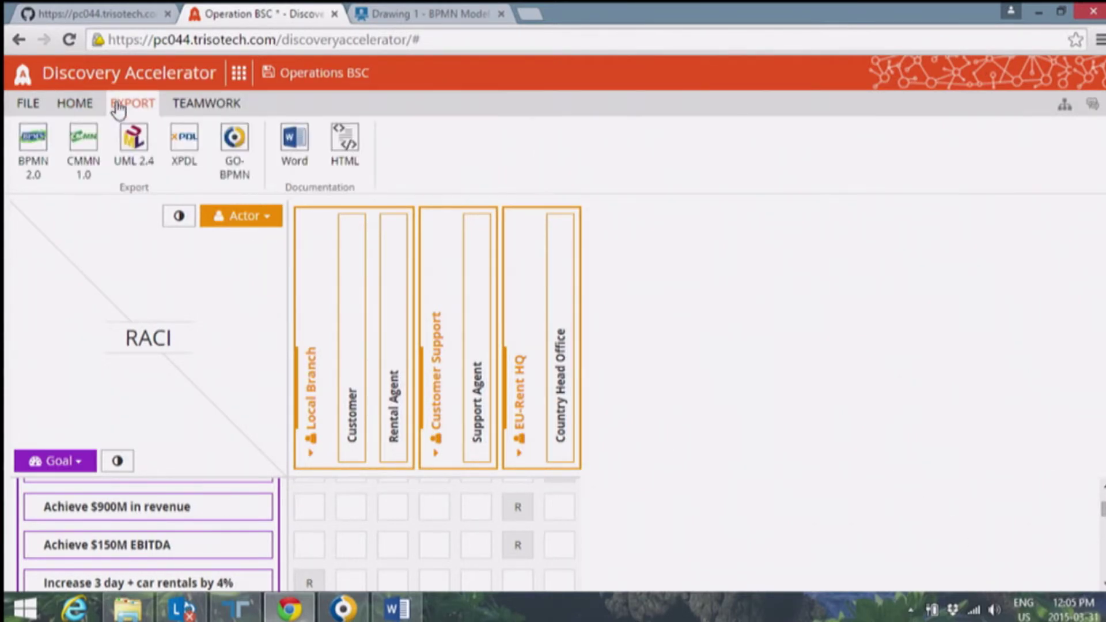
{"action": "left_click", "coordinate": [234, 143]}
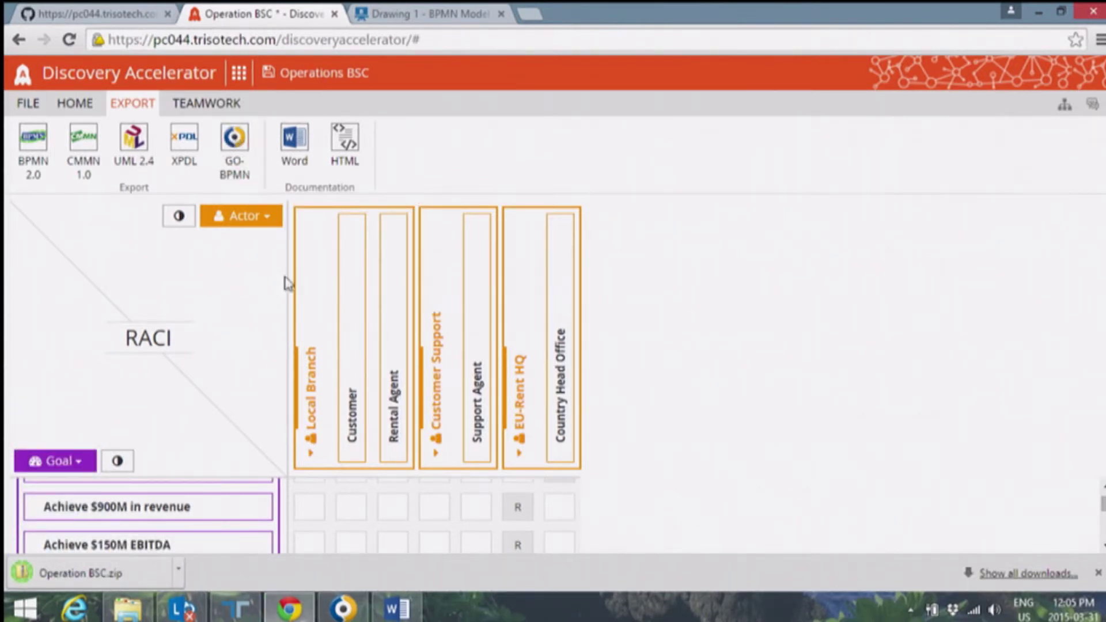
{"action": "mouse_move", "coordinate": [348, 610]}
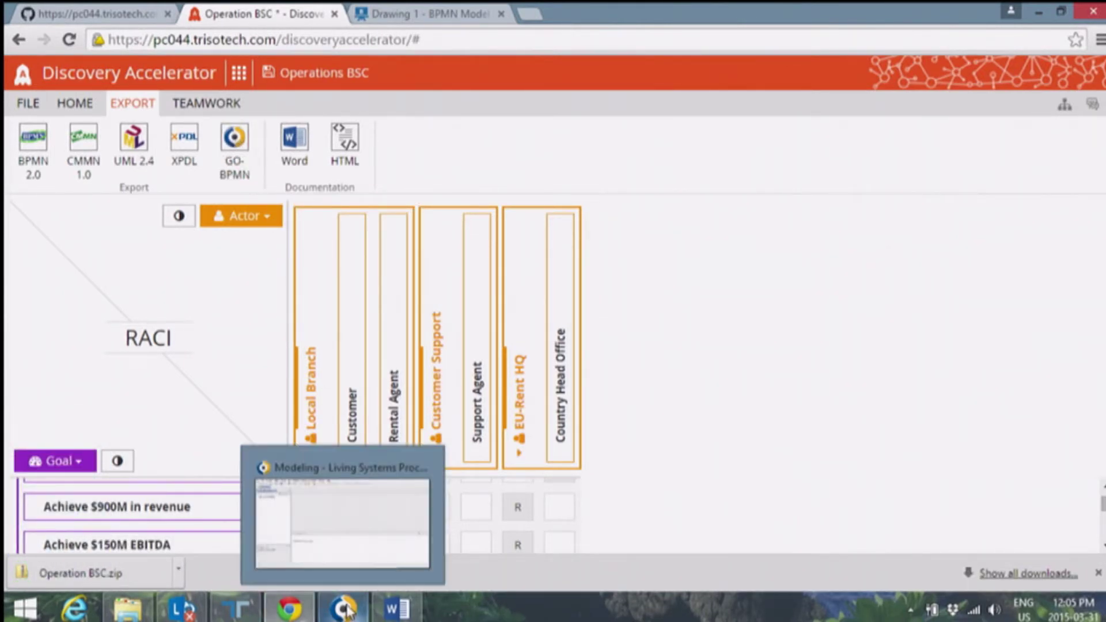
Step: Import the downloaded Operation BSC.zip archive into the bpmNEXT Demo project
{"action": "left_click", "coordinate": [334, 507]}
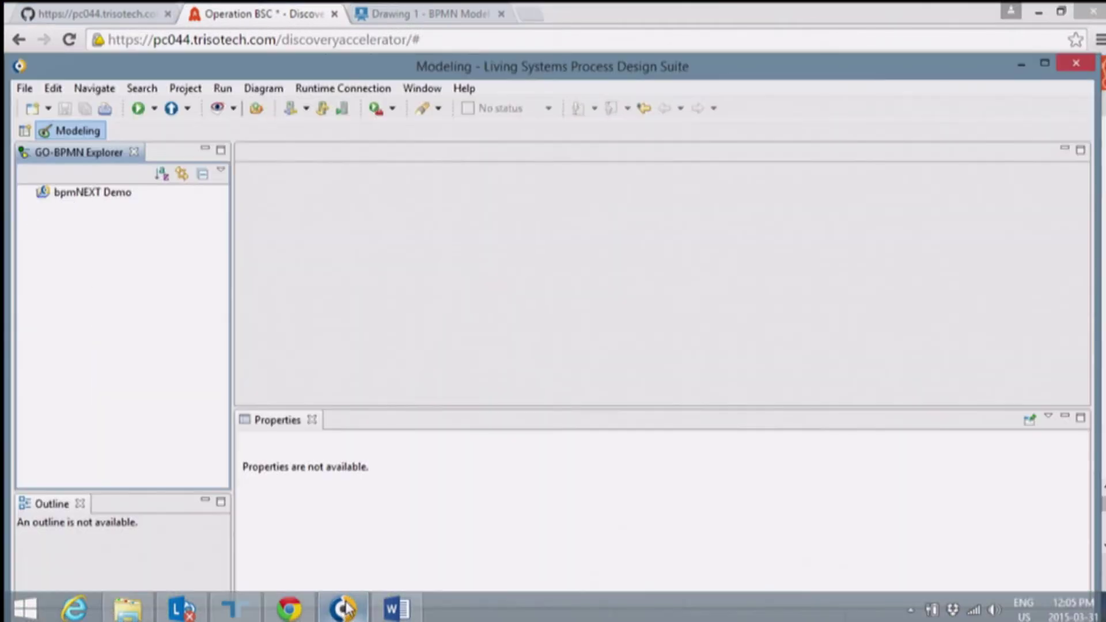
{"action": "left_click", "coordinate": [101, 200]}
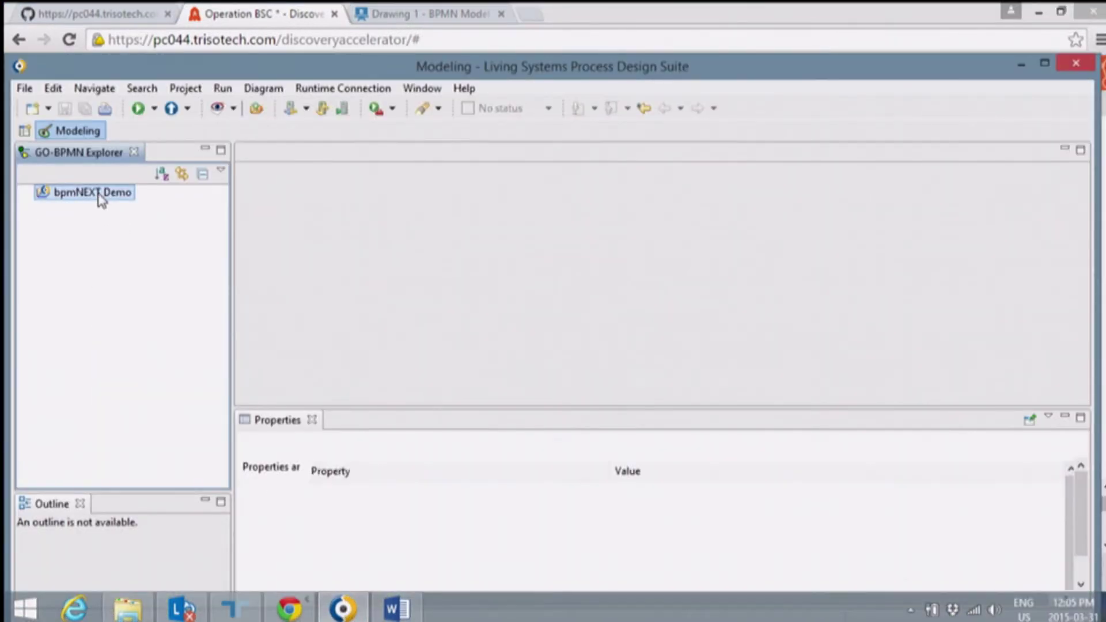
{"action": "right_click", "coordinate": [98, 196]}
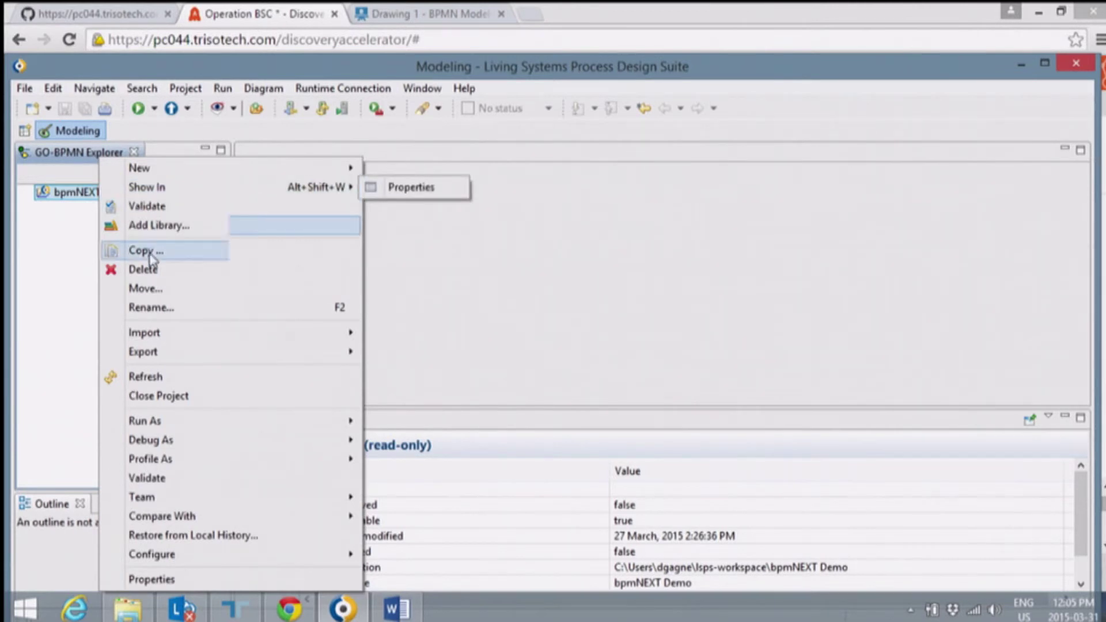
{"action": "mouse_move", "coordinate": [215, 336]}
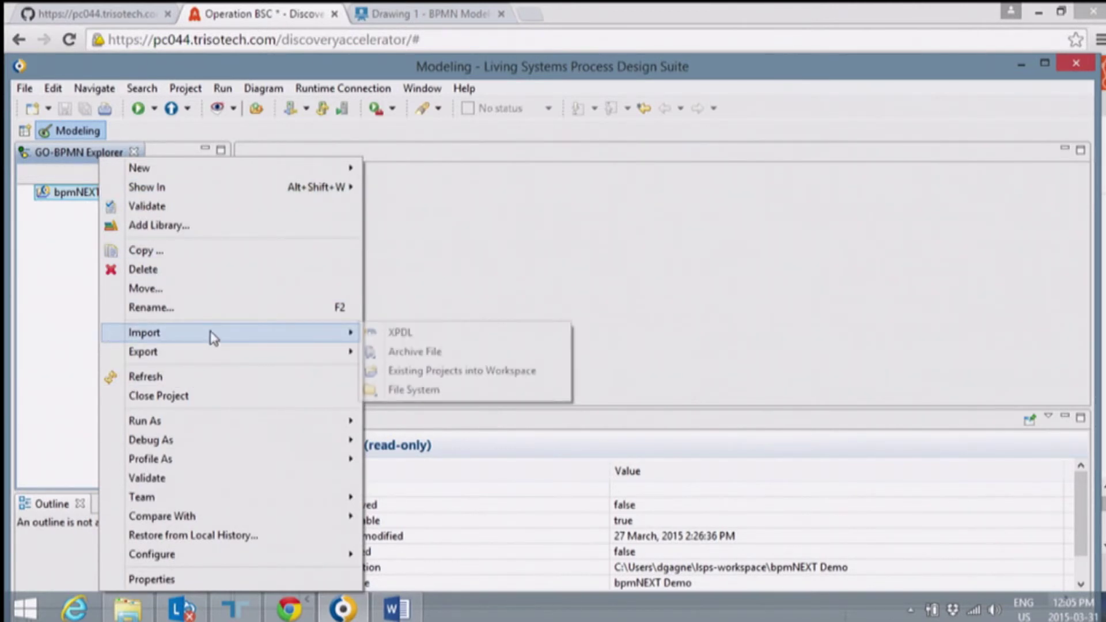
{"action": "left_click", "coordinate": [450, 359]}
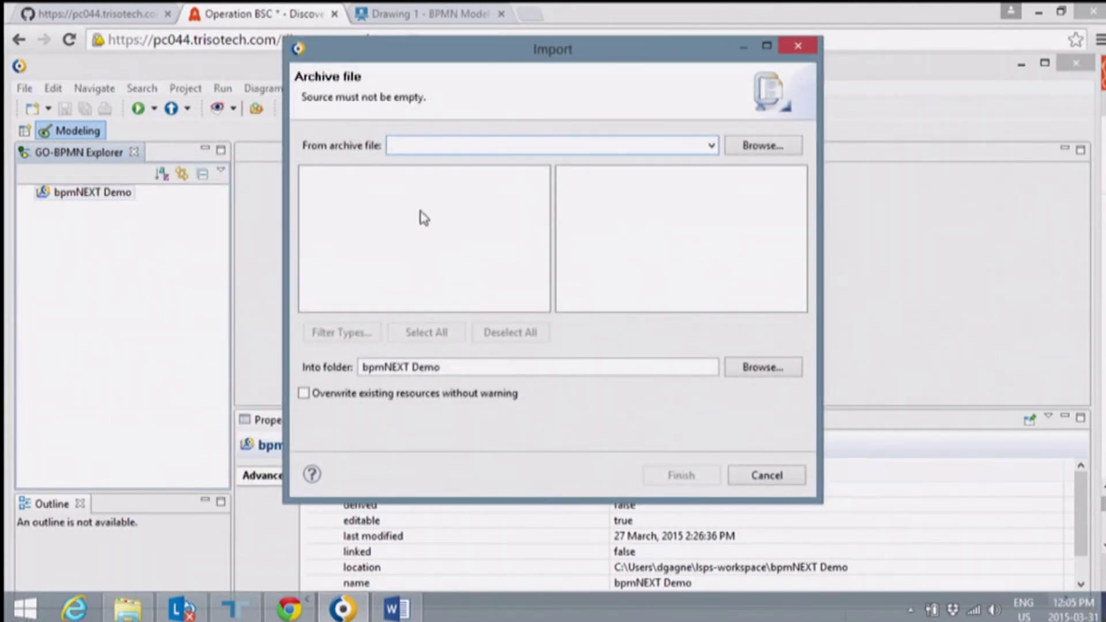
{"action": "left_click", "coordinate": [791, 151]}
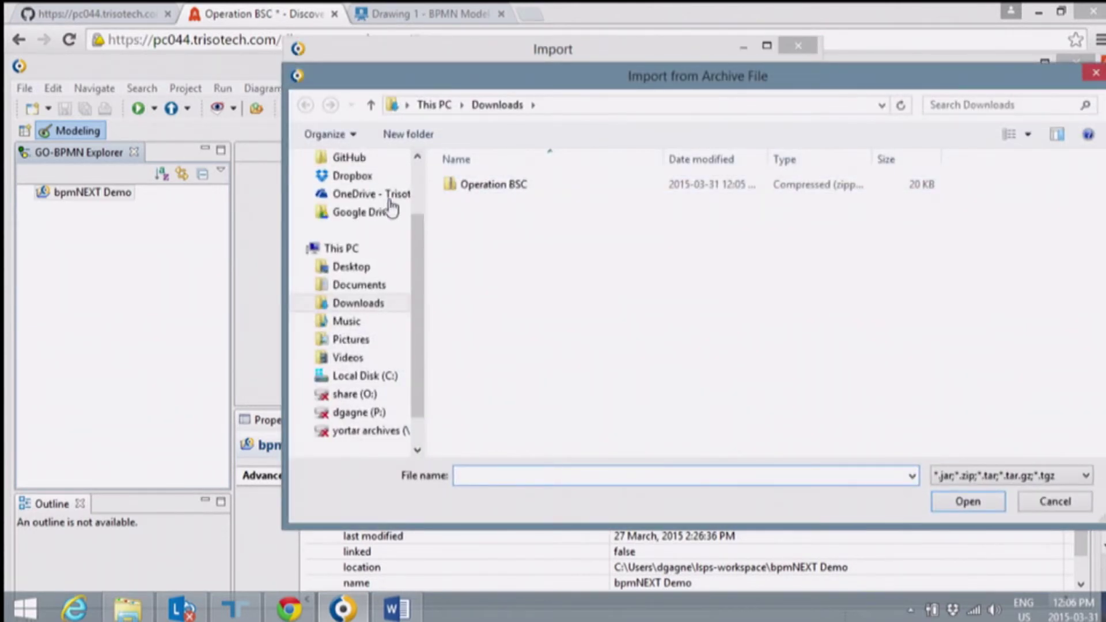
{"action": "double_click", "coordinate": [499, 190]}
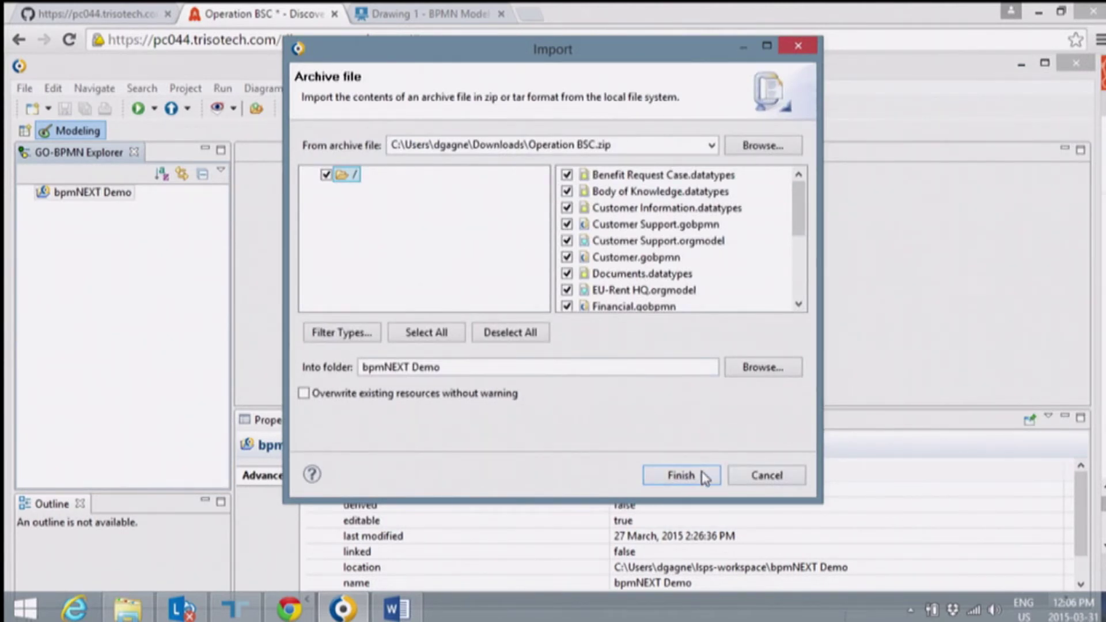
{"action": "left_click", "coordinate": [702, 474]}
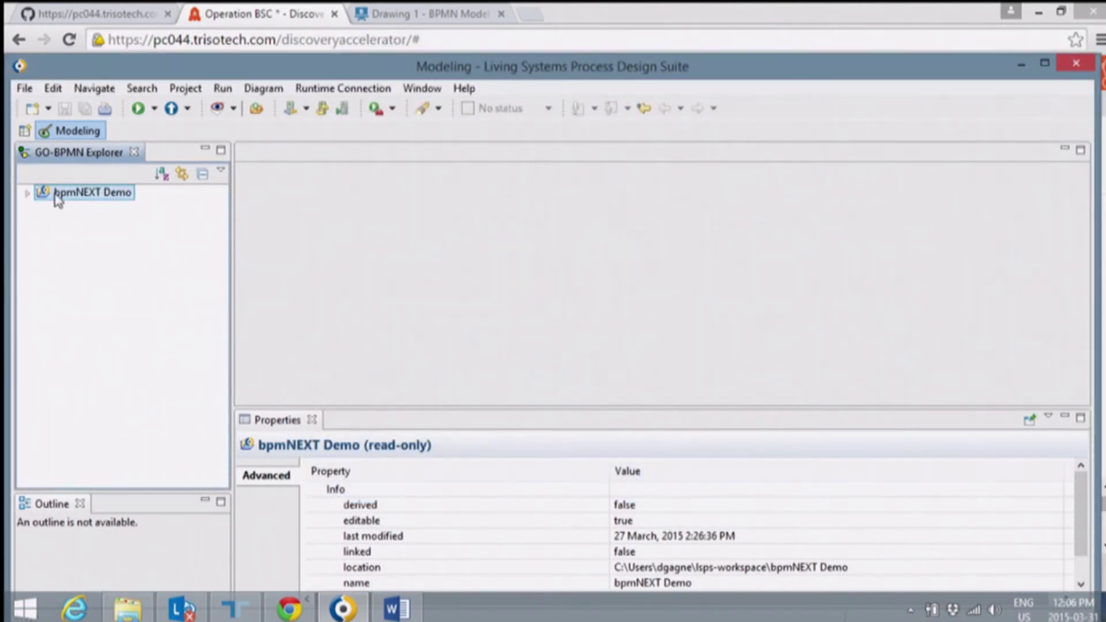
Step: Expand bpmNEXT Demo and open the Financial.gobpmn goal diagram
{"action": "left_click", "coordinate": [27, 195]}
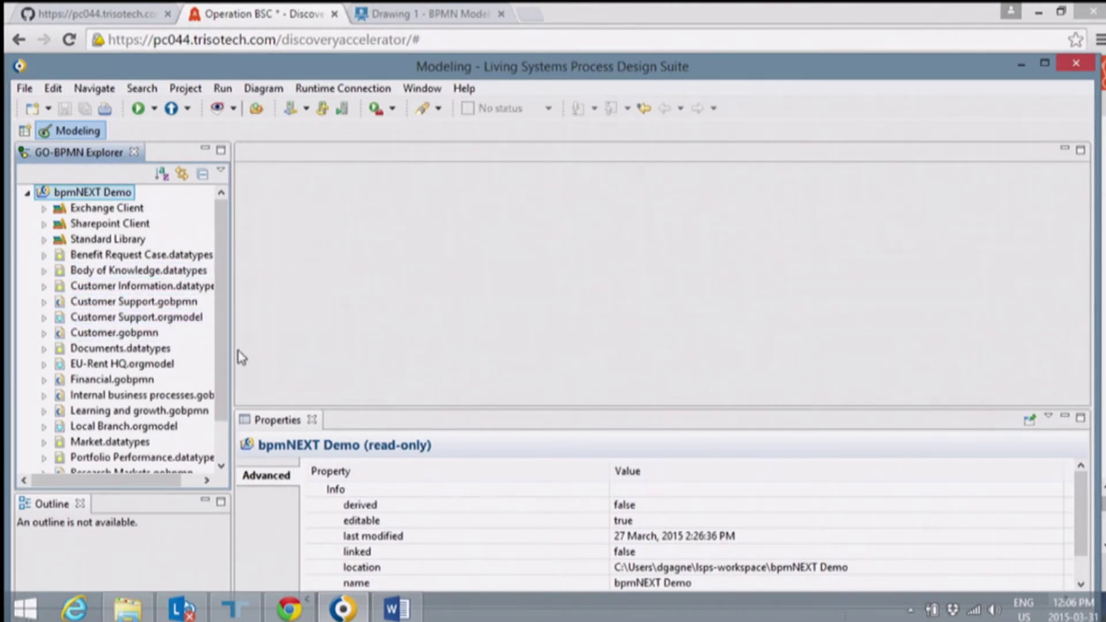
{"action": "mouse_move", "coordinate": [231, 356]}
{"action": "left_mouse_down"}
{"action": "mouse_move", "coordinate": [227, 382]}
{"action": "mouse_move", "coordinate": [227, 368]}
{"action": "left_mouse_up"}
{"action": "scroll", "coordinate": [121, 327], "scroll_direction": "down", "scroll_amount": 1}
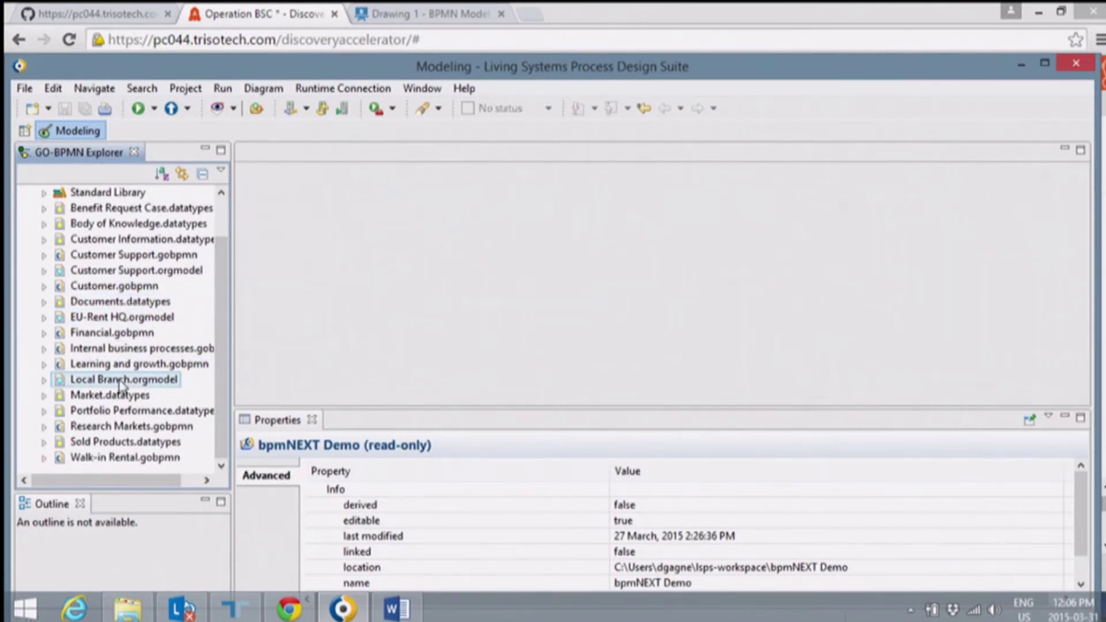
{"action": "left_click", "coordinate": [113, 333]}
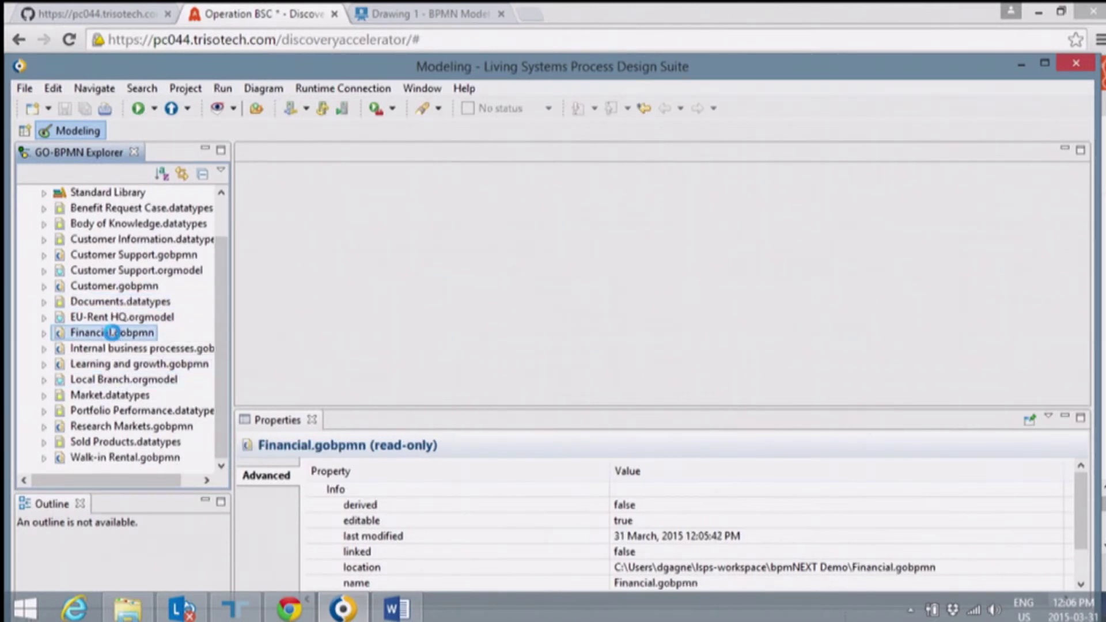
{"action": "double_click", "coordinate": [112, 333]}
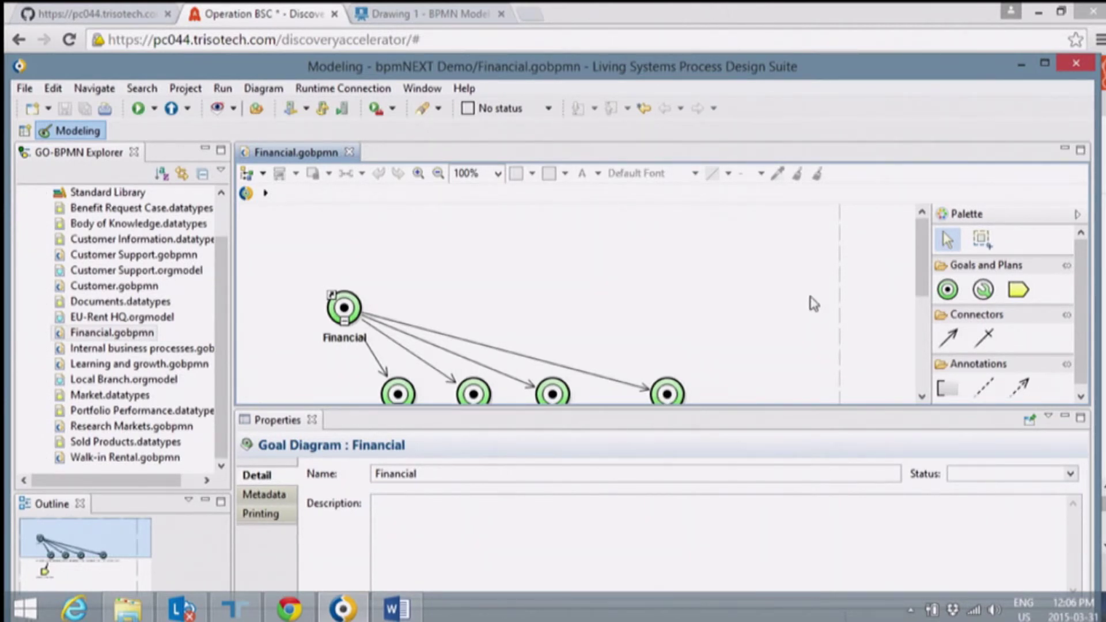
Step: Move the 'Increase market share by 10%' goal node to the left on the canvas
{"action": "left_click_drag", "start_coordinate": [921, 277], "coordinate": [921, 310]}
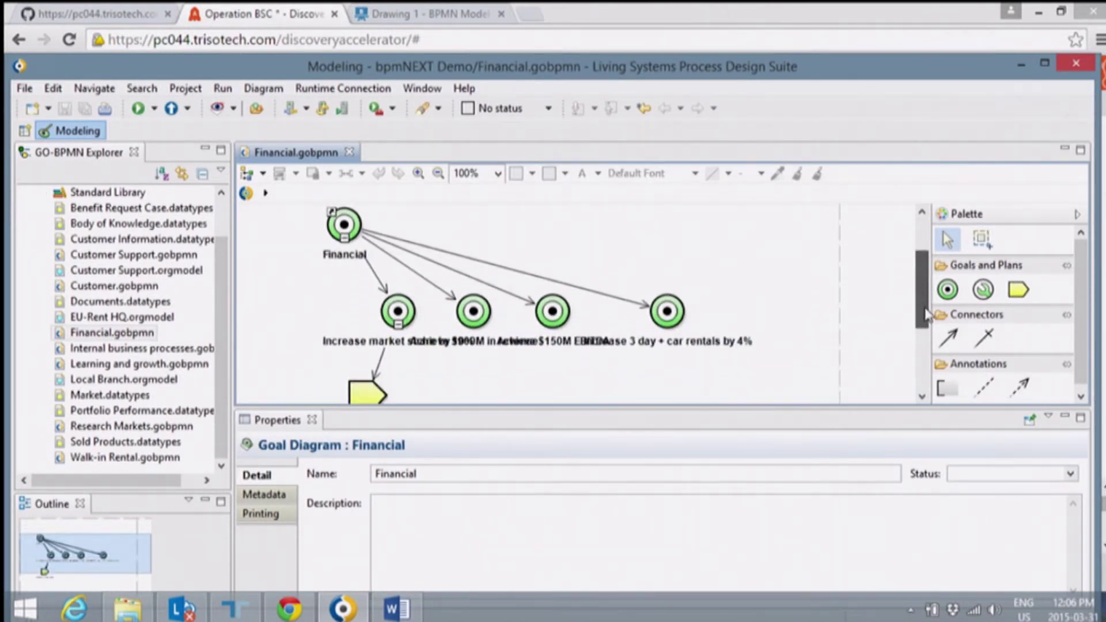
{"action": "left_click", "coordinate": [667, 311]}
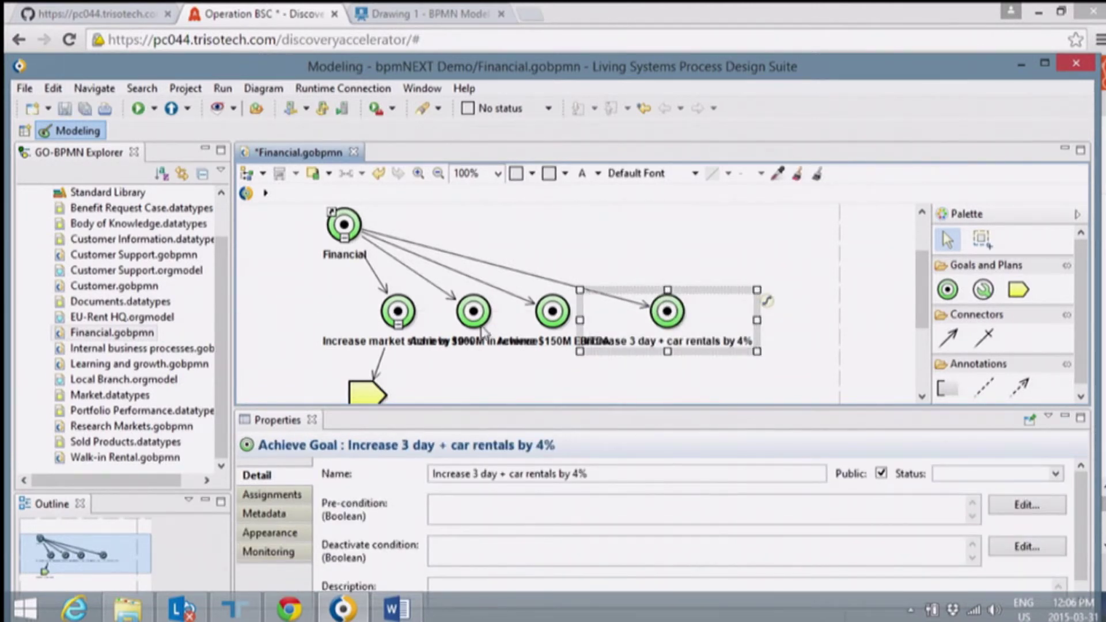
{"action": "left_click_drag", "start_coordinate": [407, 325], "coordinate": [310, 326]}
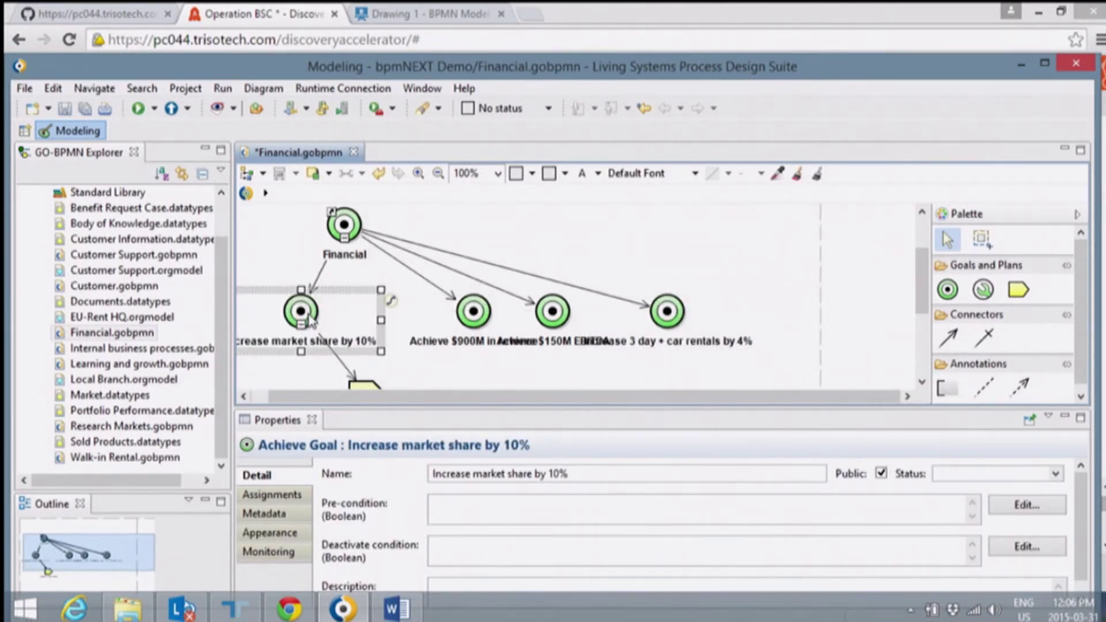
{"action": "left_click", "coordinate": [923, 382]}
{"action": "left_click", "coordinate": [924, 381]}
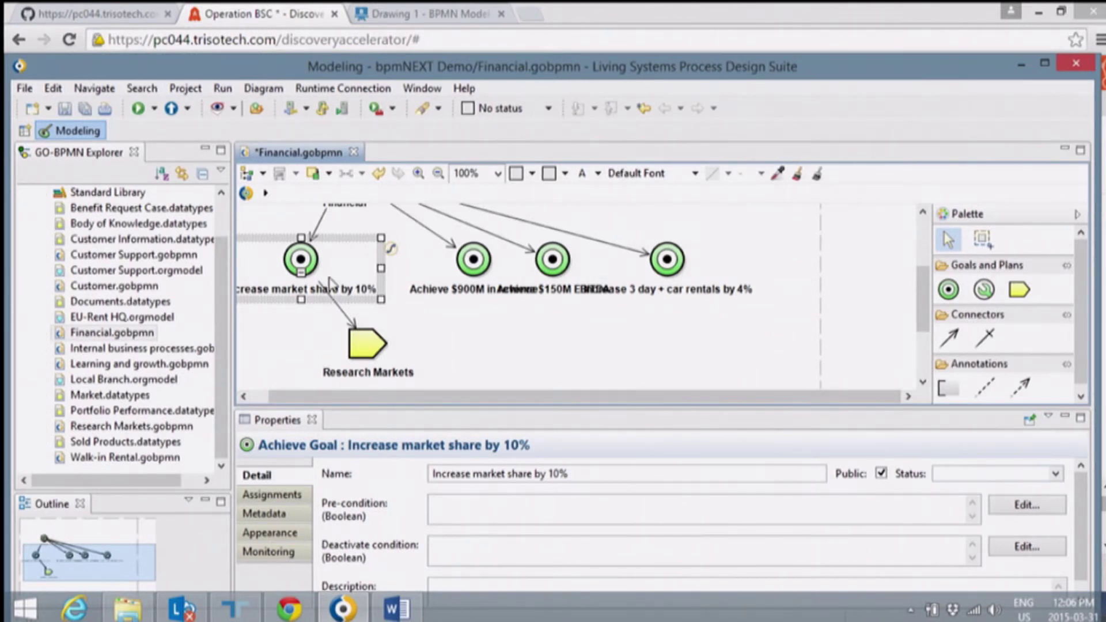
{"action": "left_click", "coordinate": [435, 14]}
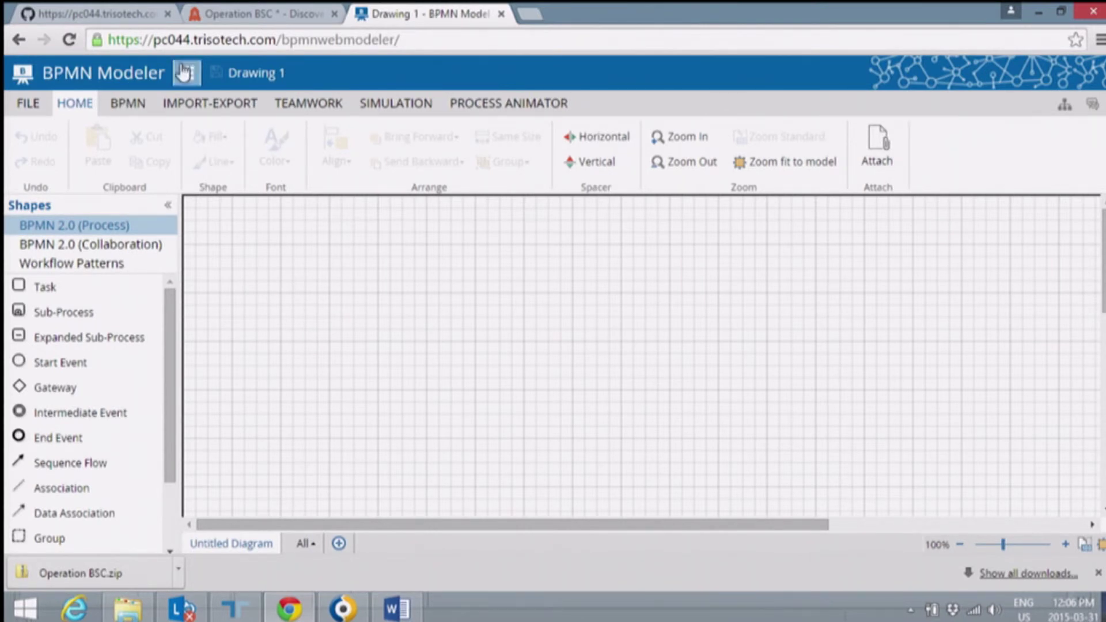
Step: Load the Walk-In Rental model from EU-Rent, then go back to the Operation BSC tab
{"action": "left_click", "coordinate": [28, 110]}
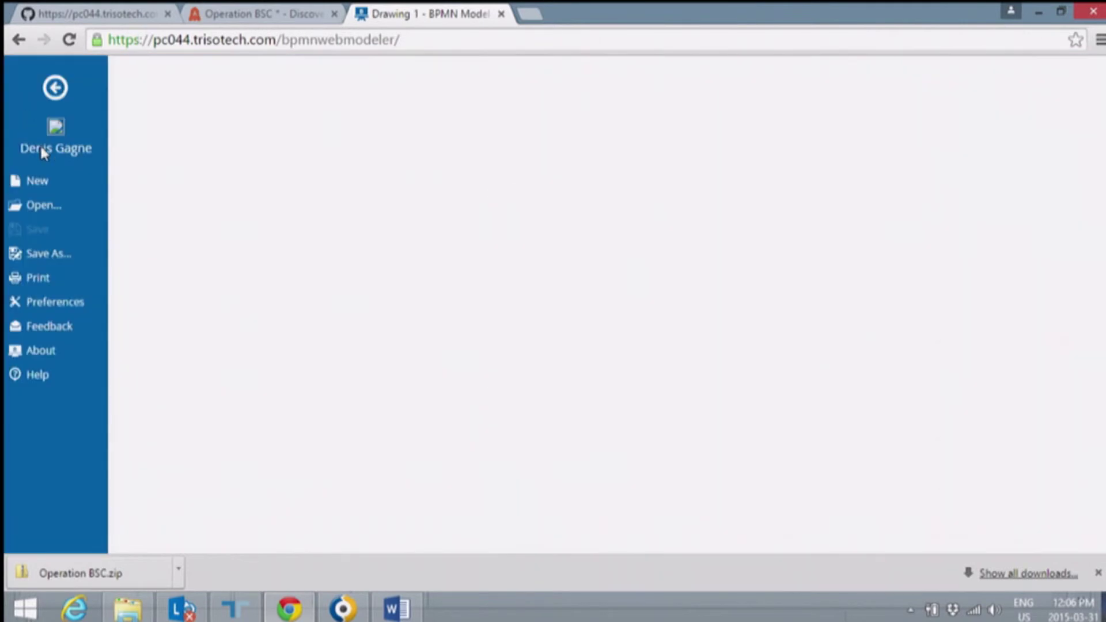
{"action": "left_click", "coordinate": [46, 212]}
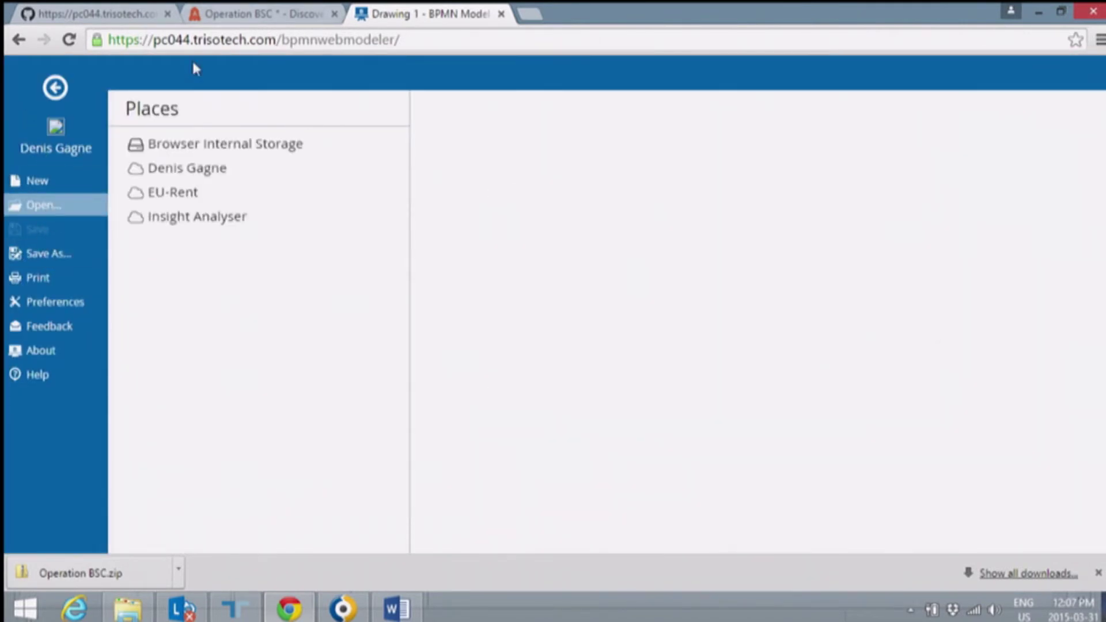
{"action": "left_click", "coordinate": [162, 192]}
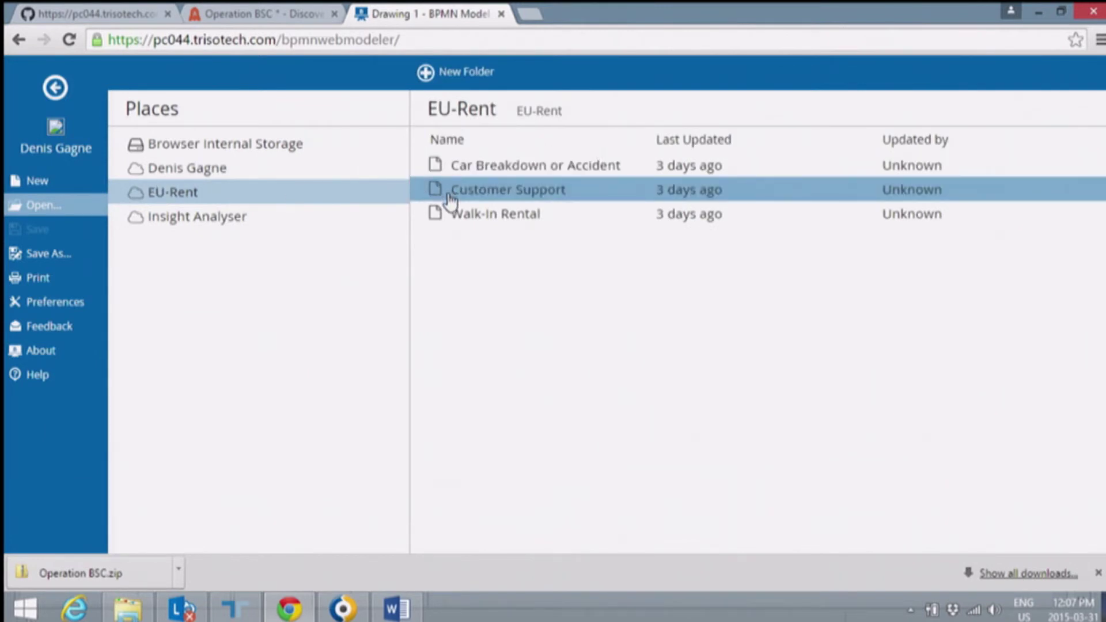
{"action": "left_click", "coordinate": [451, 215]}
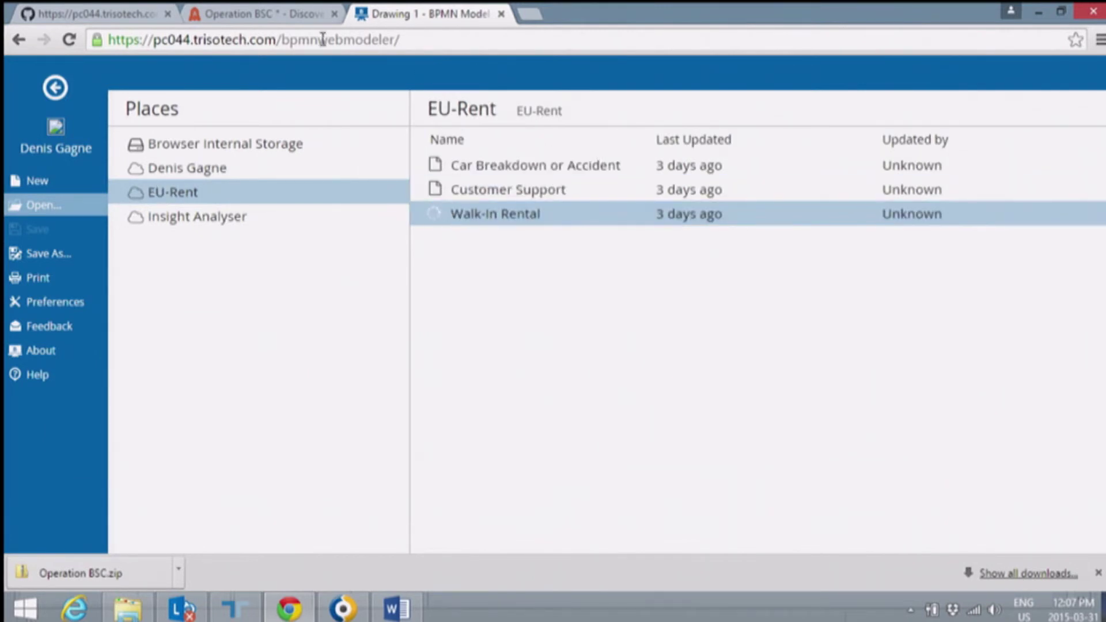
{"action": "left_click", "coordinate": [270, 15]}
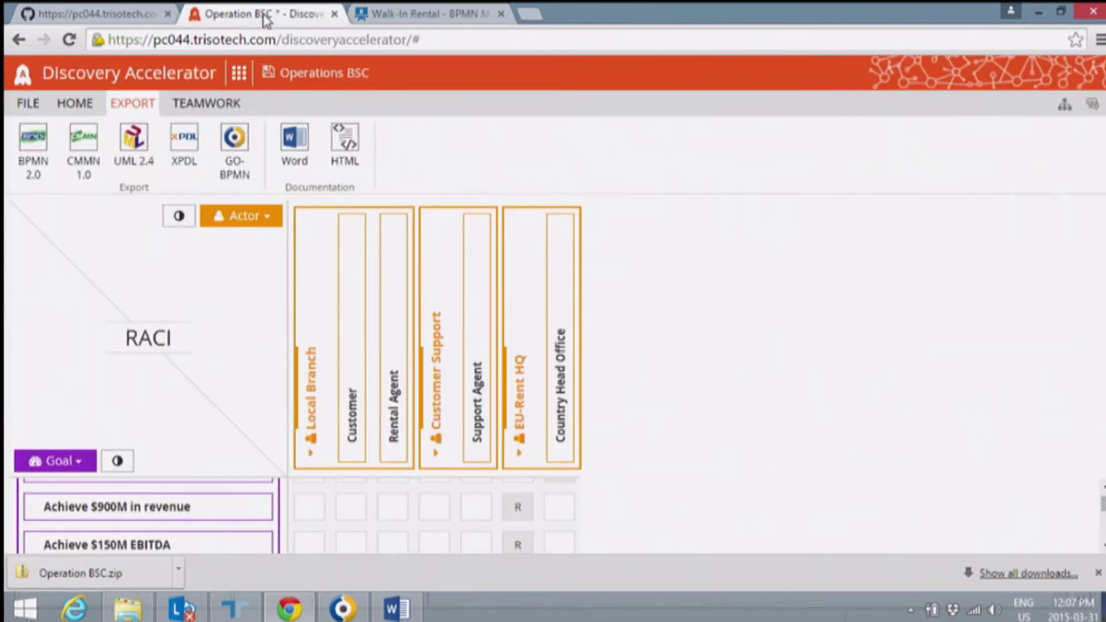
Step: Switch the Operations BSC project from the RACI matrix to the Board view
{"action": "left_click", "coordinate": [44, 110]}
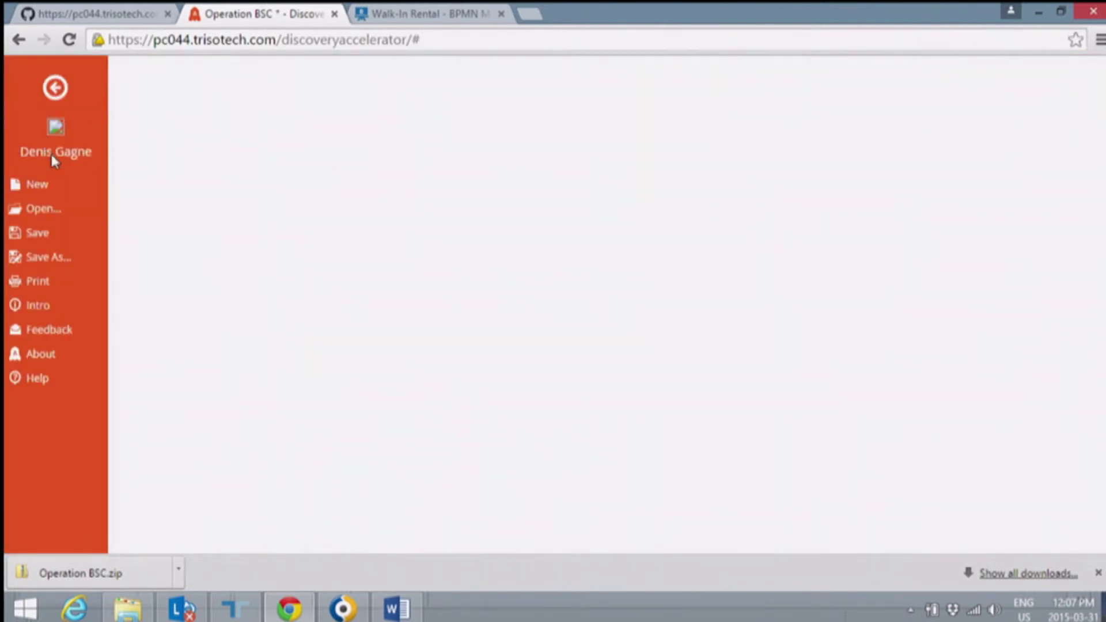
{"action": "left_click", "coordinate": [56, 90]}
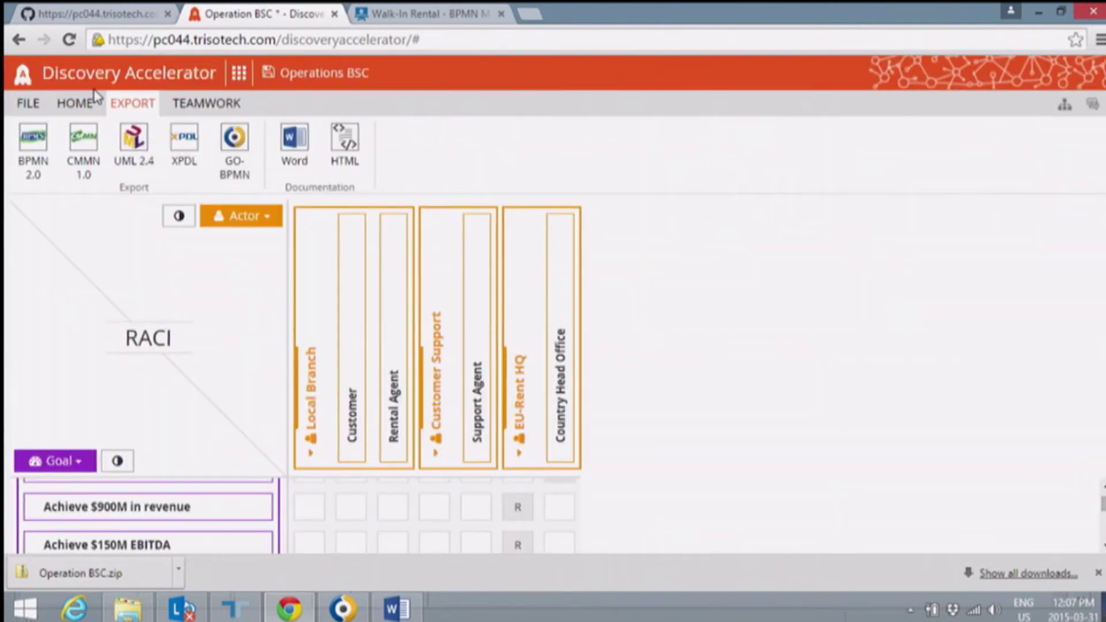
{"action": "left_click", "coordinate": [86, 108]}
{"action": "left_click", "coordinate": [33, 141]}
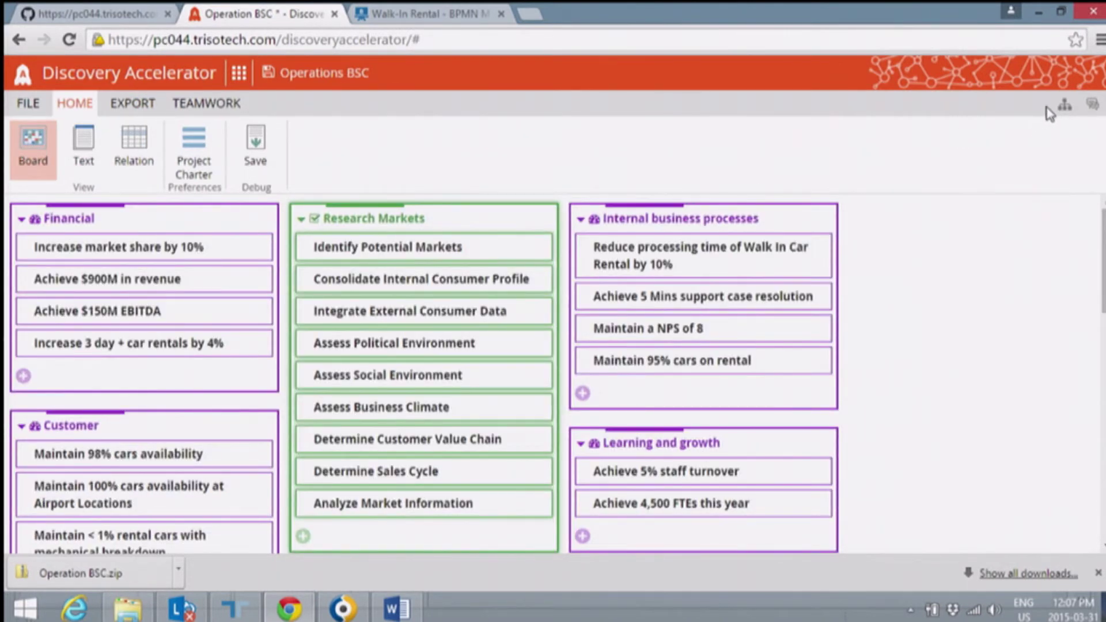
Step: Open the Accelerators panel and highlight board items linked to accelerator entries
{"action": "left_click", "coordinate": [1065, 104]}
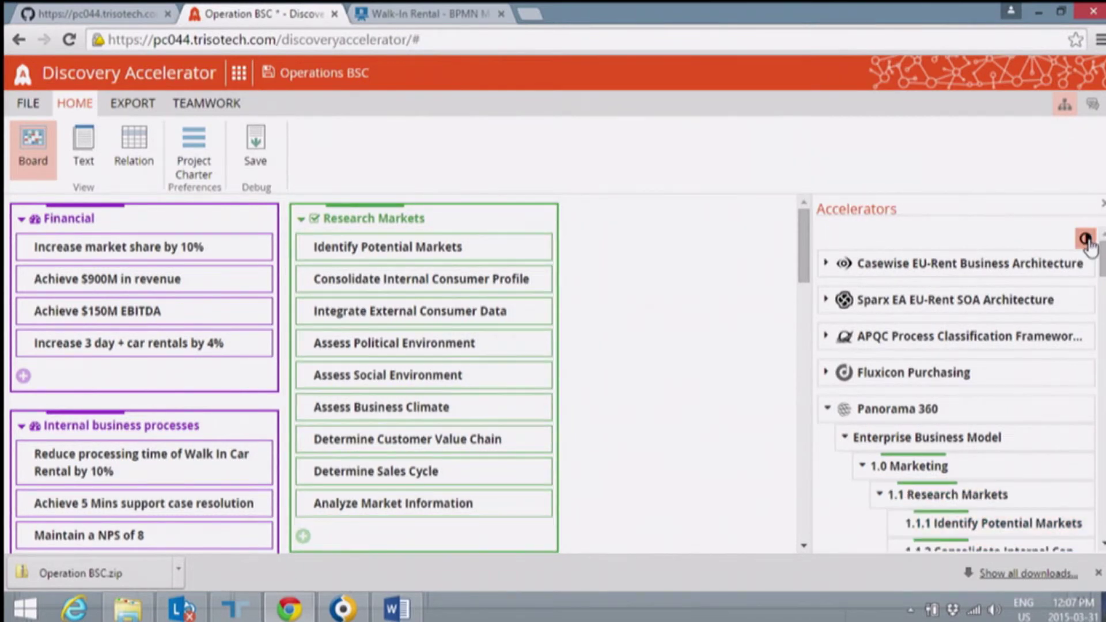
{"action": "left_click", "coordinate": [1087, 241]}
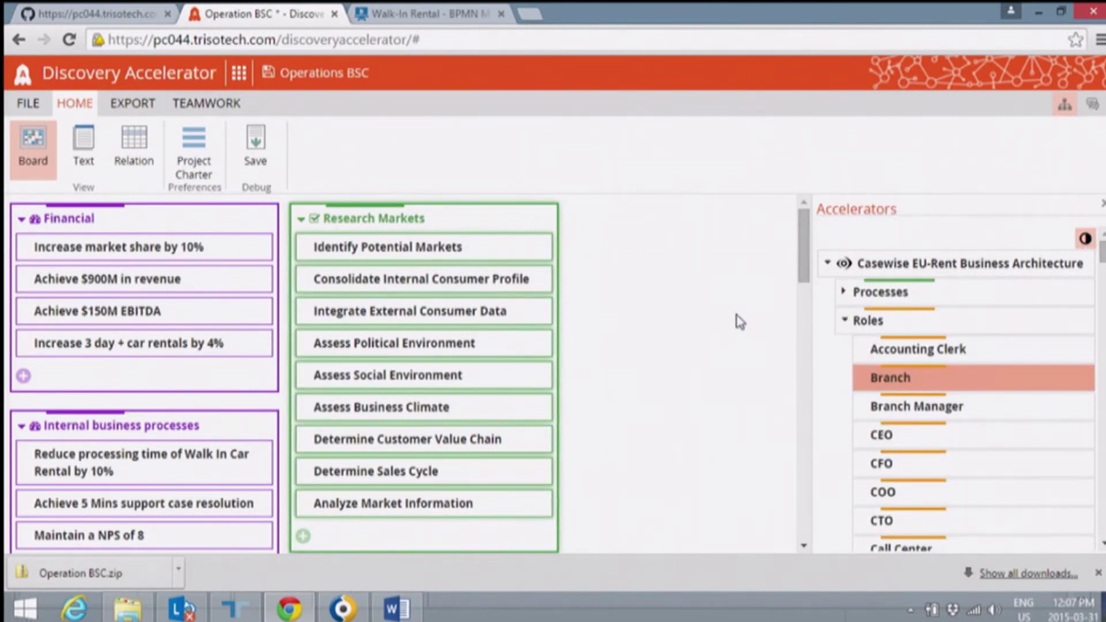
{"action": "scroll", "coordinate": [638, 298], "scroll_direction": "down", "scroll_amount": 2}
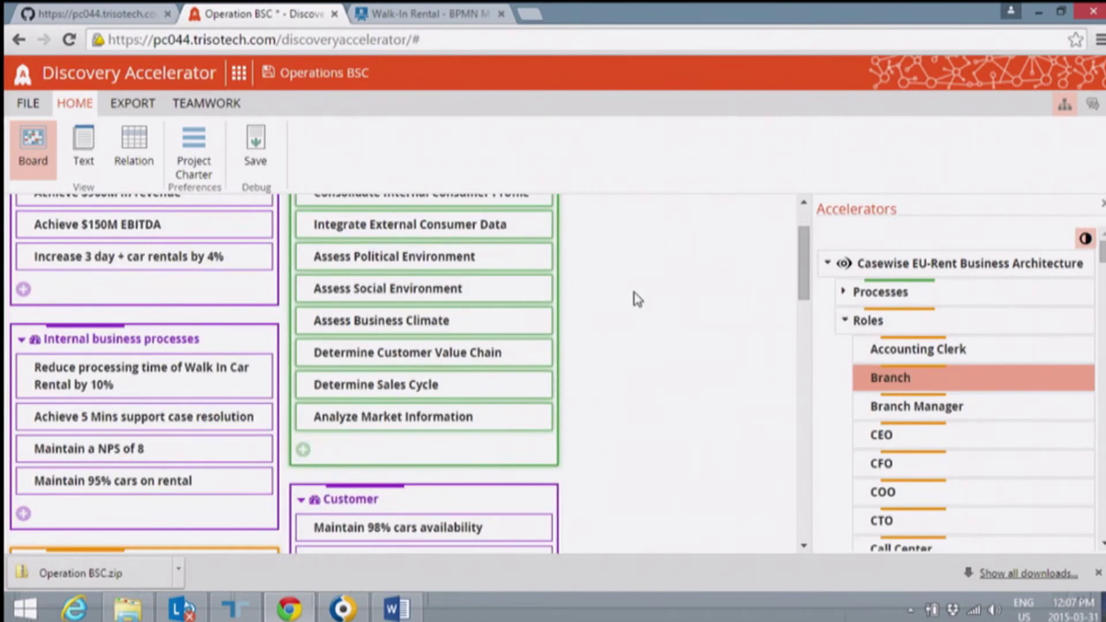
{"action": "scroll", "coordinate": [637, 298], "scroll_direction": "down", "scroll_amount": 5}
{"action": "scroll", "coordinate": [637, 298], "scroll_direction": "up", "scroll_amount": 2}
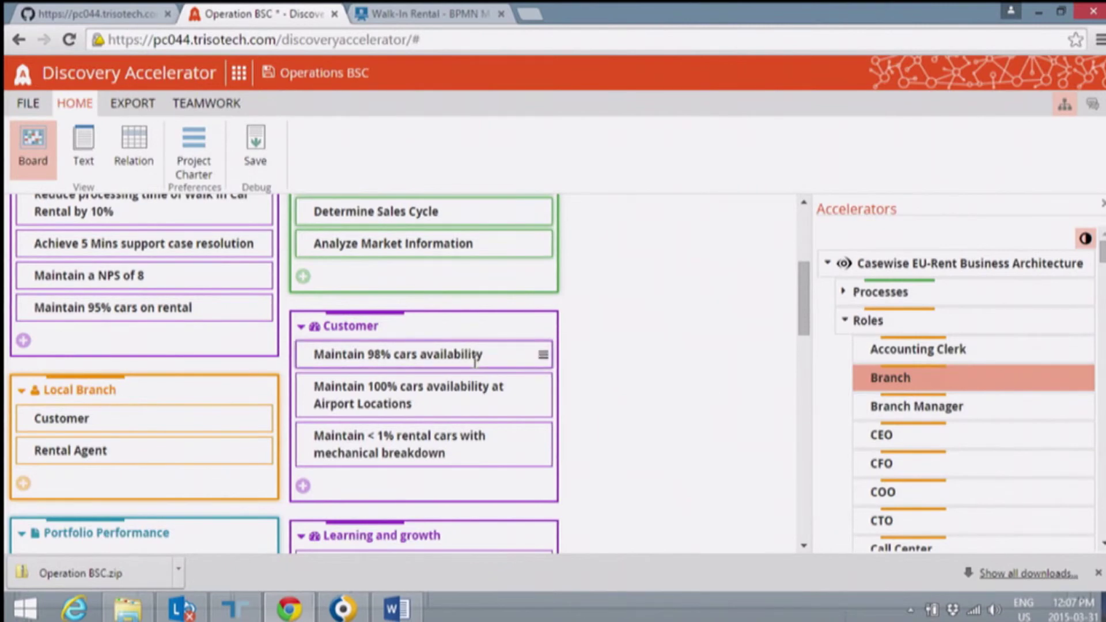
{"action": "scroll", "coordinate": [473, 360], "scroll_direction": "down", "scroll_amount": 8}
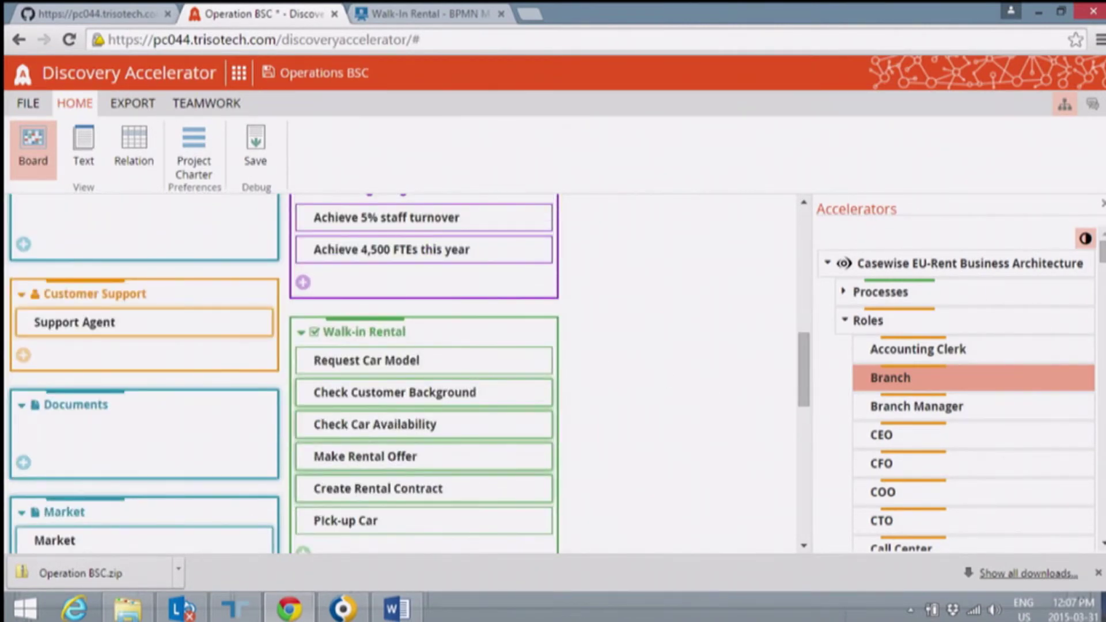
{"action": "left_click_drag", "start_coordinate": [1103, 252], "coordinate": [1104, 323]}
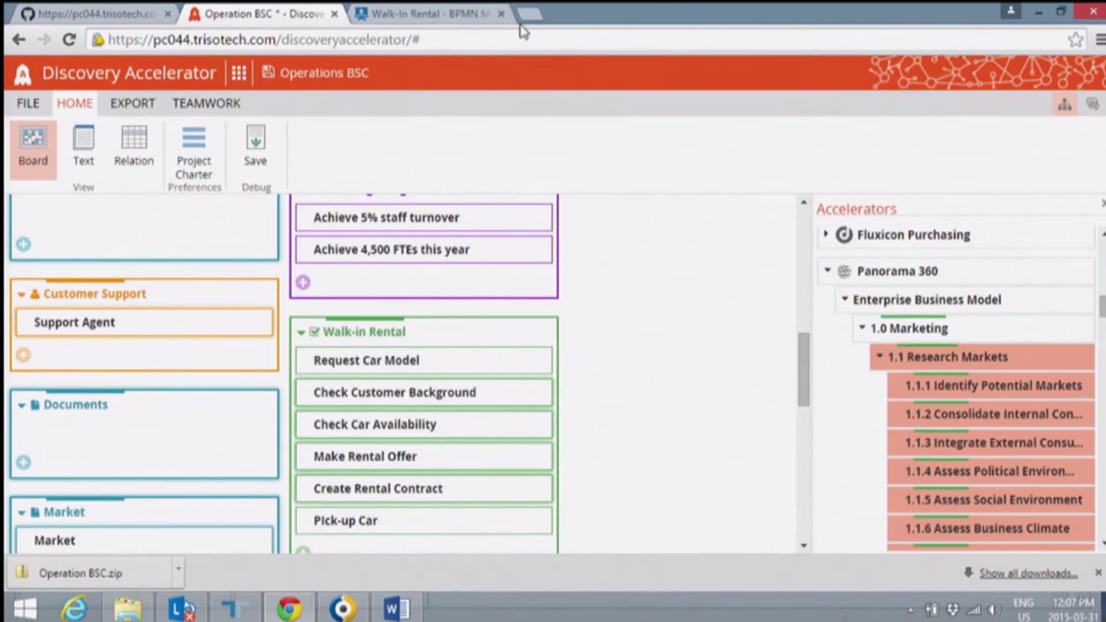
Step: Switch to the Walk-In Rental diagram and show the Accelerators panel
{"action": "left_click", "coordinate": [414, 16]}
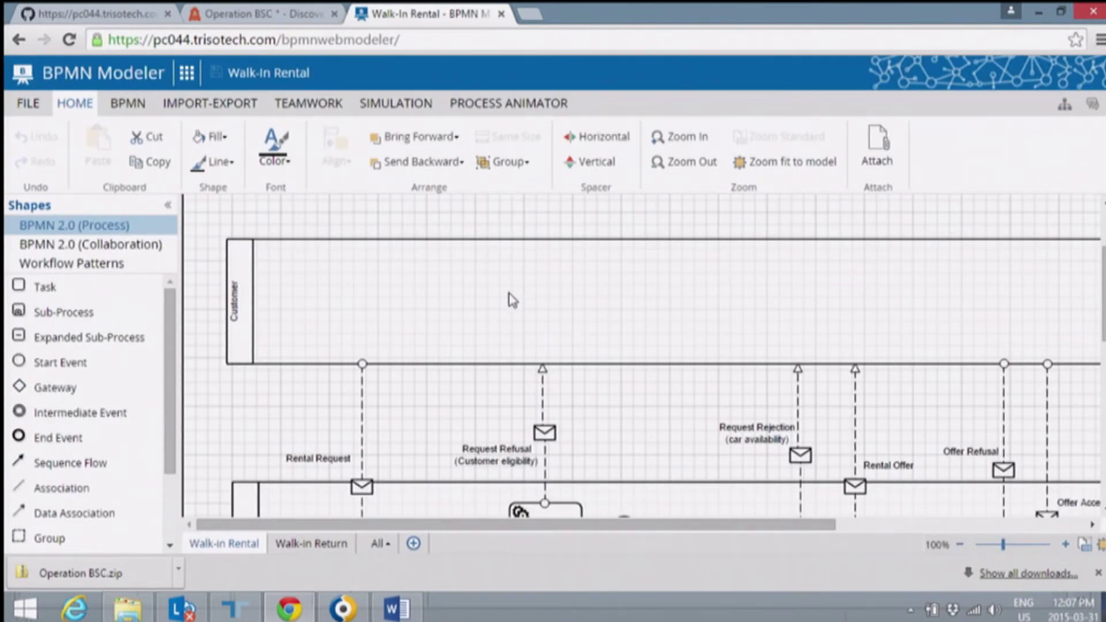
{"action": "scroll", "coordinate": [512, 302], "scroll_direction": "down", "scroll_amount": 2}
{"action": "scroll", "coordinate": [514, 310], "scroll_direction": "up", "scroll_amount": 2}
{"action": "scroll", "coordinate": [515, 311], "scroll_direction": "down", "scroll_amount": 2}
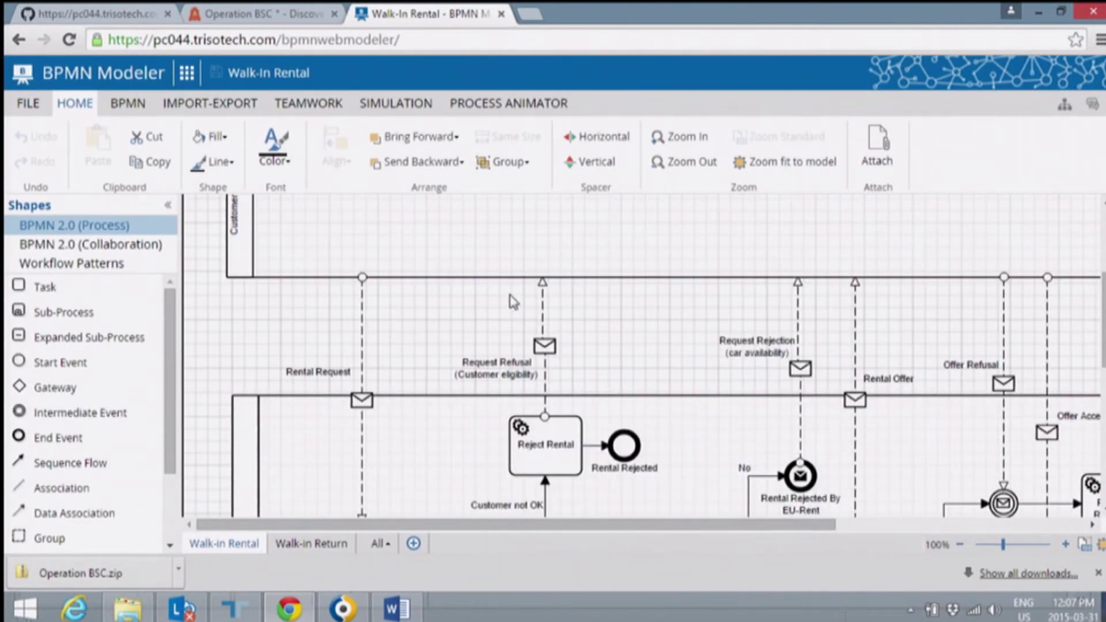
{"action": "left_click", "coordinate": [1063, 112]}
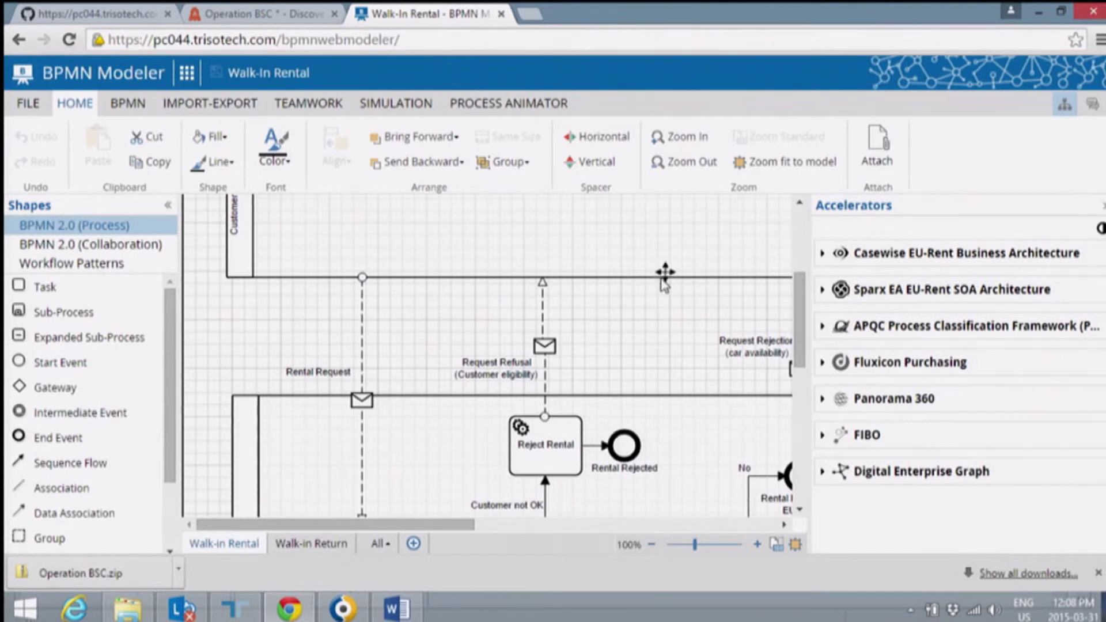
Step: View Reject Rental's semantic link to EU-Rent SOA Architecture - Rent, then close the link editor
{"action": "right_click", "coordinate": [565, 435]}
{"action": "left_click", "coordinate": [583, 396]}
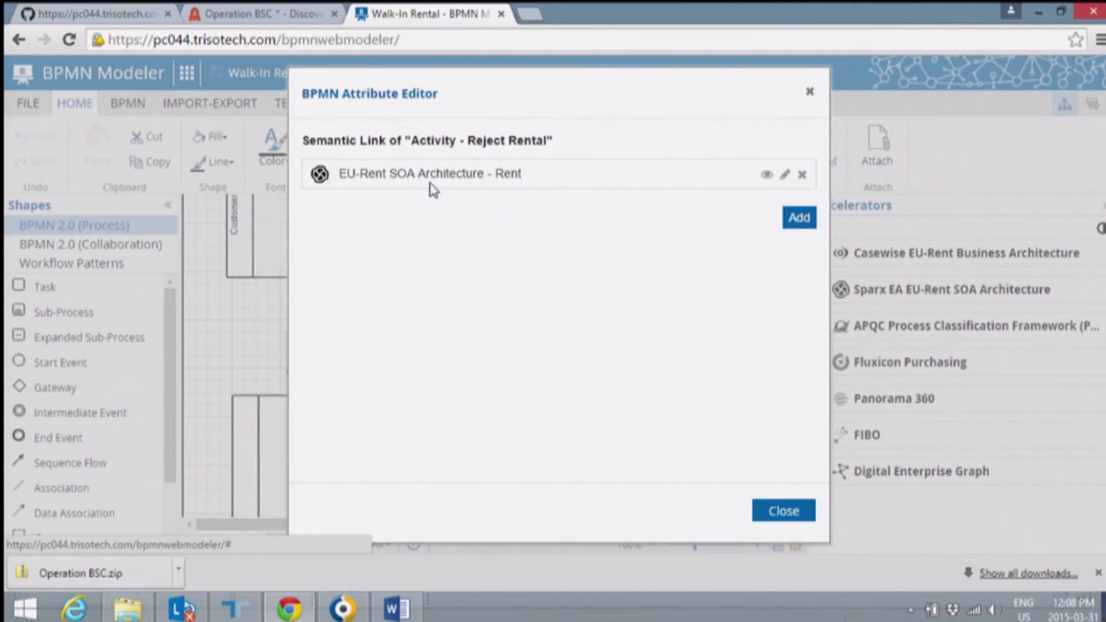
{"action": "left_click", "coordinate": [809, 92]}
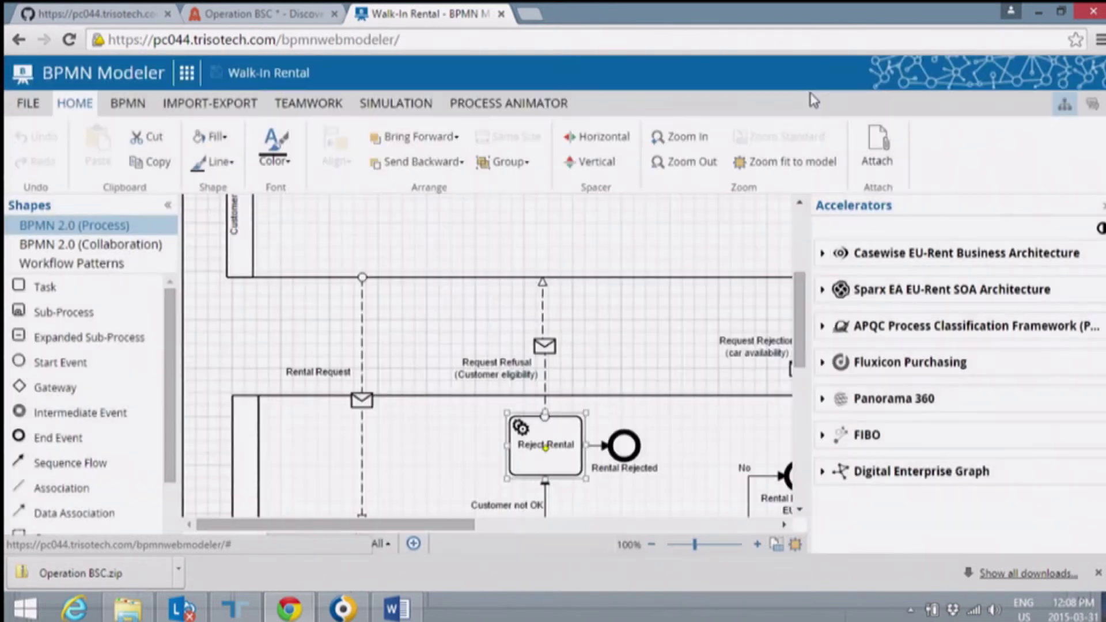
{"action": "left_click", "coordinate": [1101, 231]}
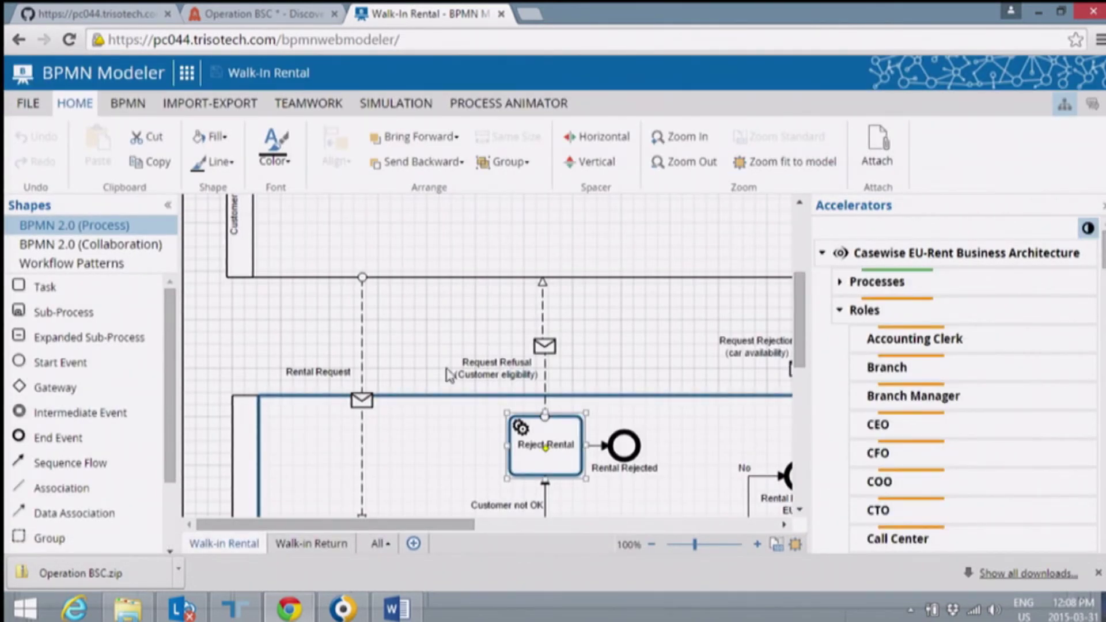
{"action": "scroll", "coordinate": [1008, 380], "scroll_direction": "down", "scroll_amount": 5}
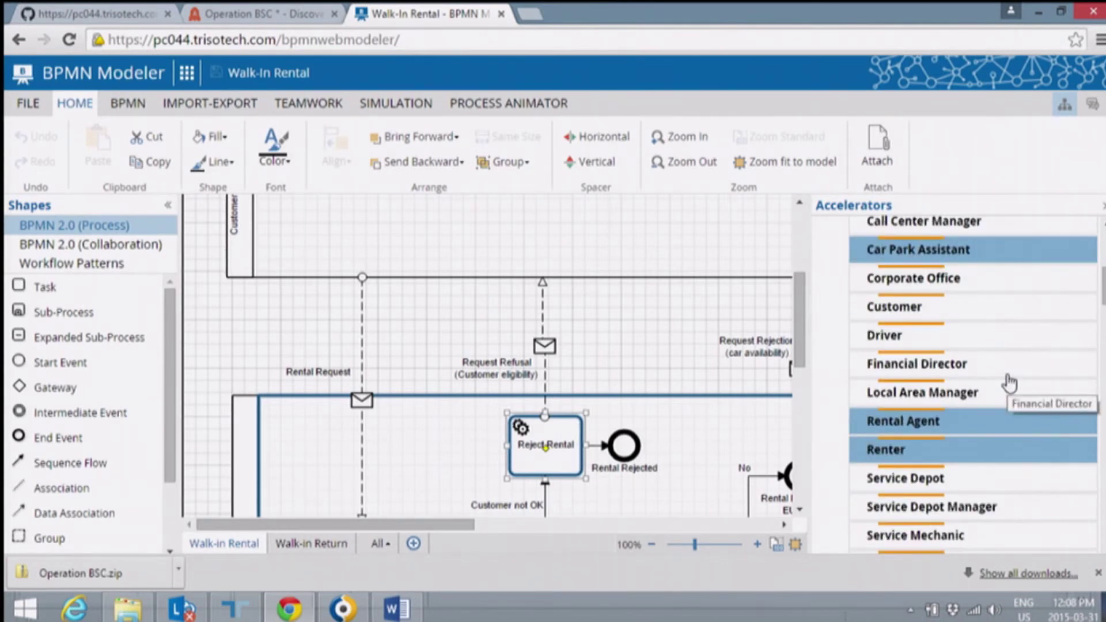
{"action": "scroll", "coordinate": [1010, 383], "scroll_direction": "down", "scroll_amount": 10}
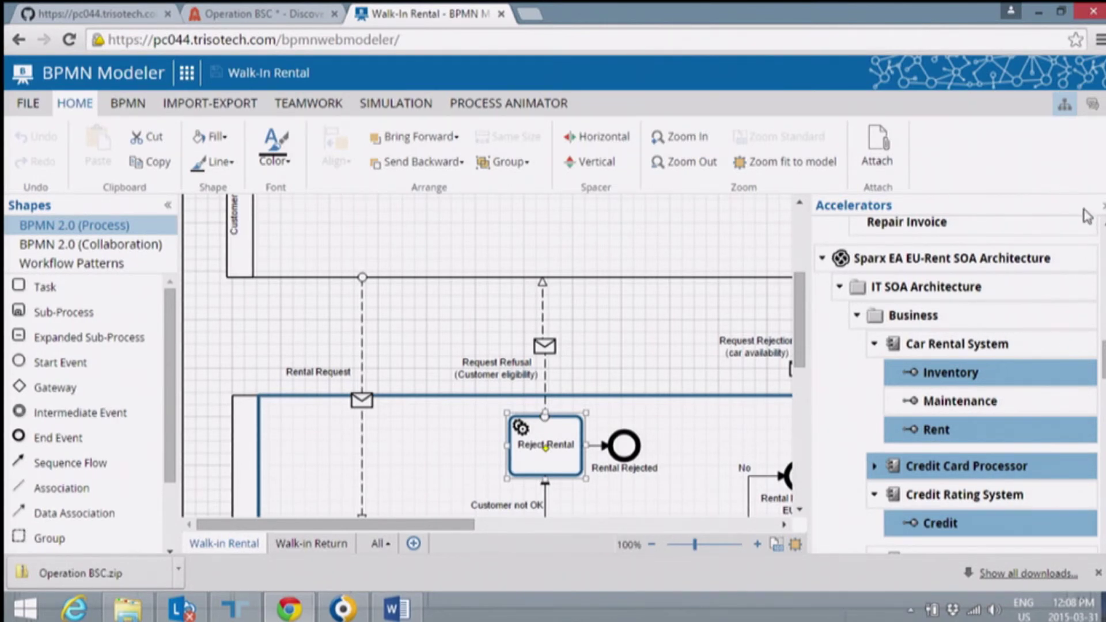
{"action": "left_click", "coordinate": [1101, 213]}
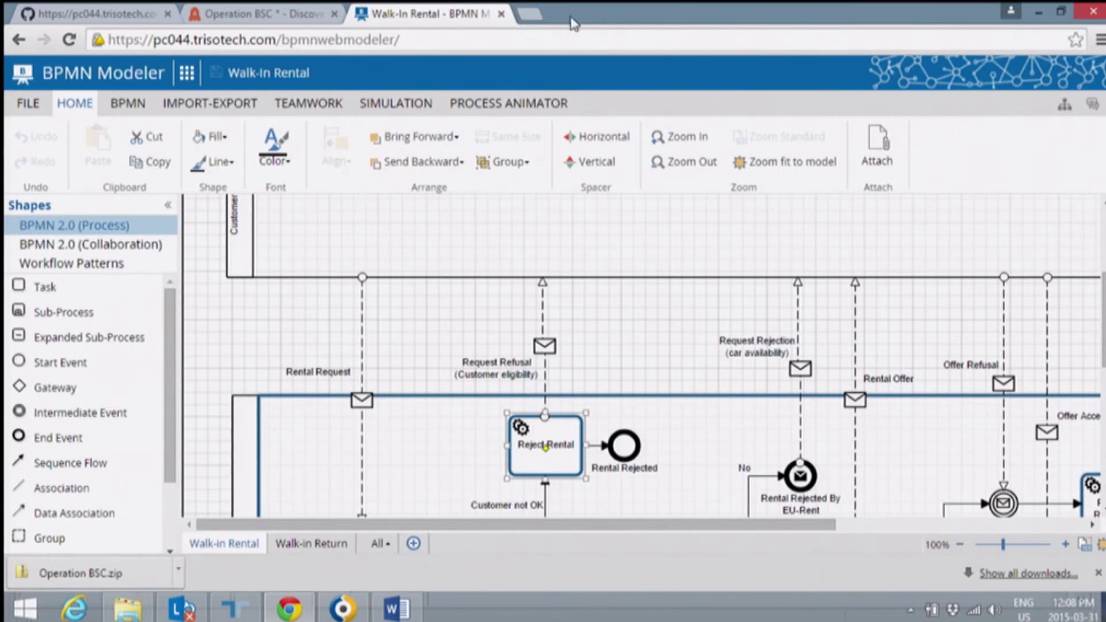
Step: In a new tab, go to the pc044.trisotech.com Enterprise Server and launch Insight Analyzer
{"action": "left_click", "coordinate": [527, 13]}
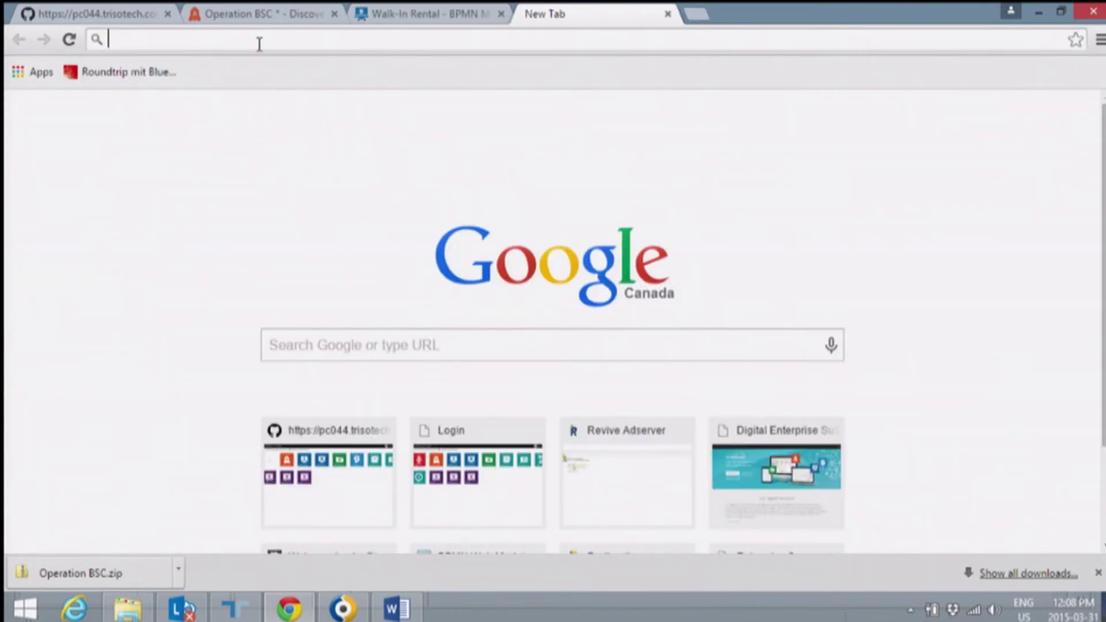
{"action": "type", "text": "pco"}
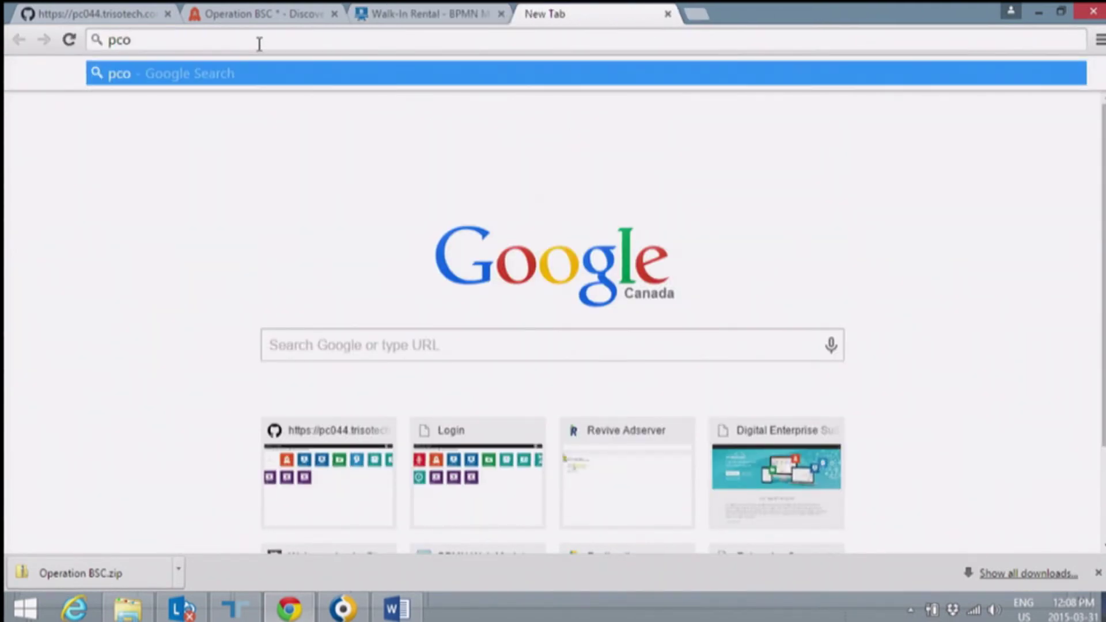
{"action": "key", "text": "BackSpace"}
{"action": "type", "text": "044.trisotech.com"}
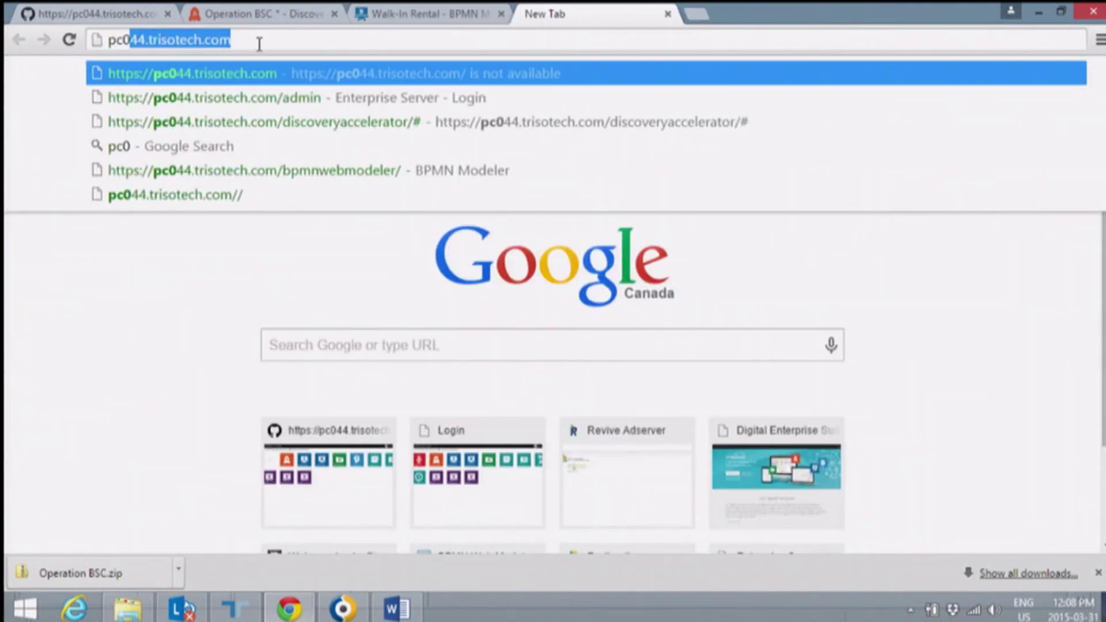
{"action": "left_click", "coordinate": [343, 74]}
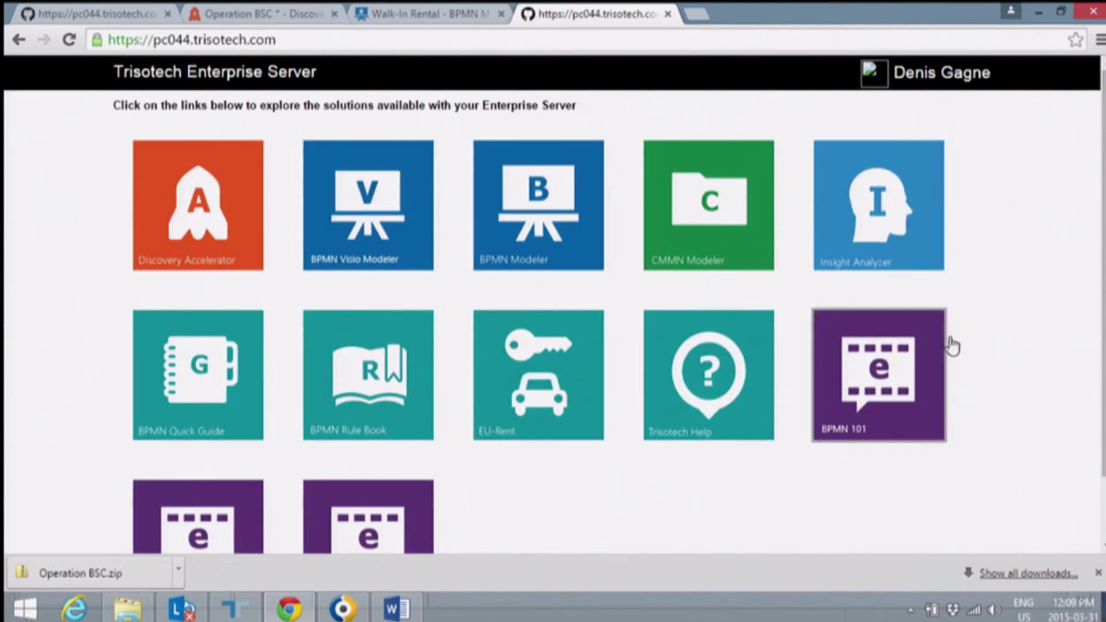
{"action": "left_click", "coordinate": [839, 226]}
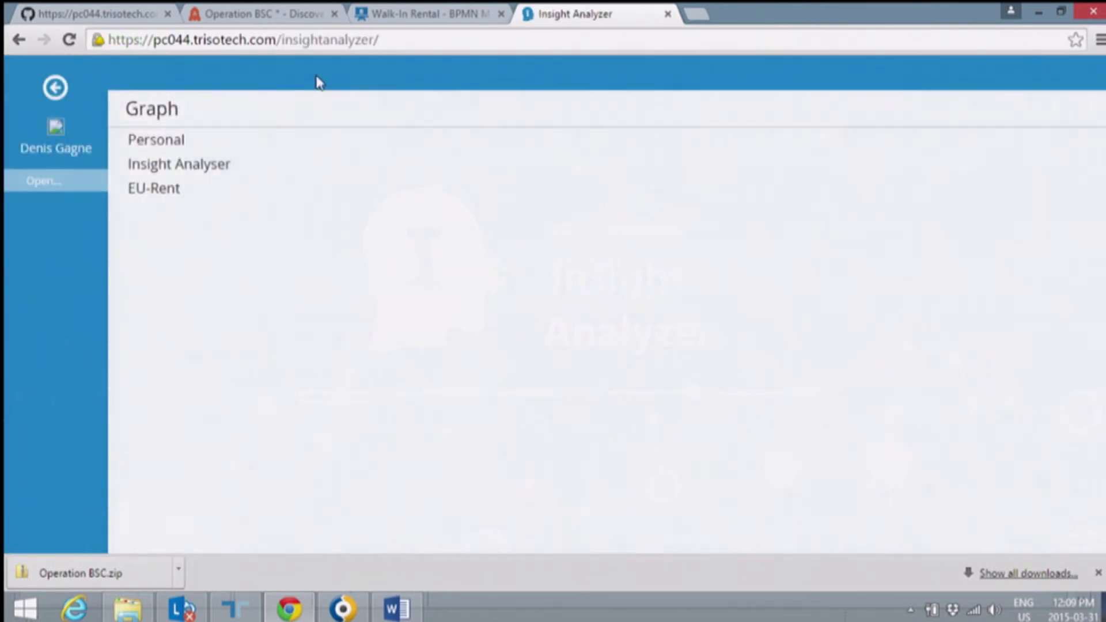
Step: Open the EU-Rent graph, glance at its File view, then return to the node graph
{"action": "left_click", "coordinate": [191, 191]}
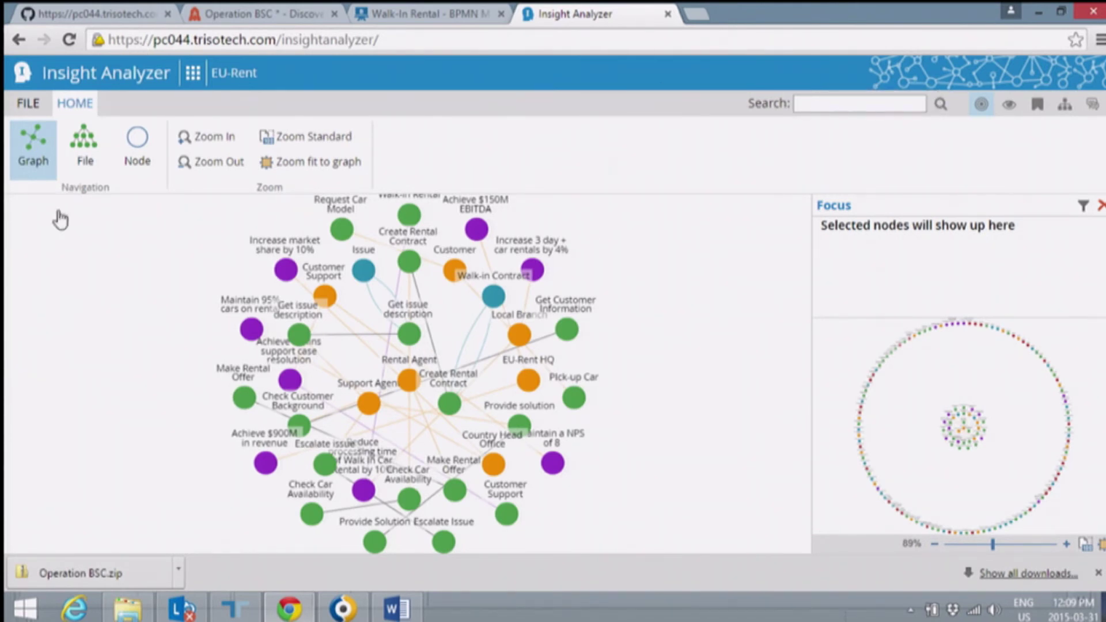
{"action": "left_click", "coordinate": [97, 172]}
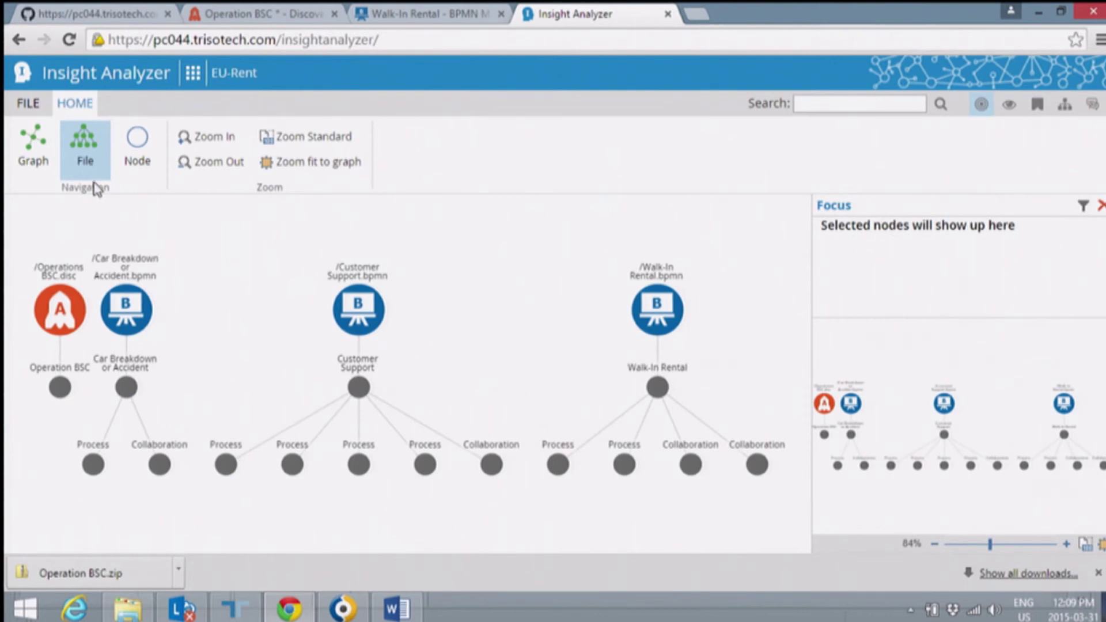
{"action": "left_click", "coordinate": [33, 157]}
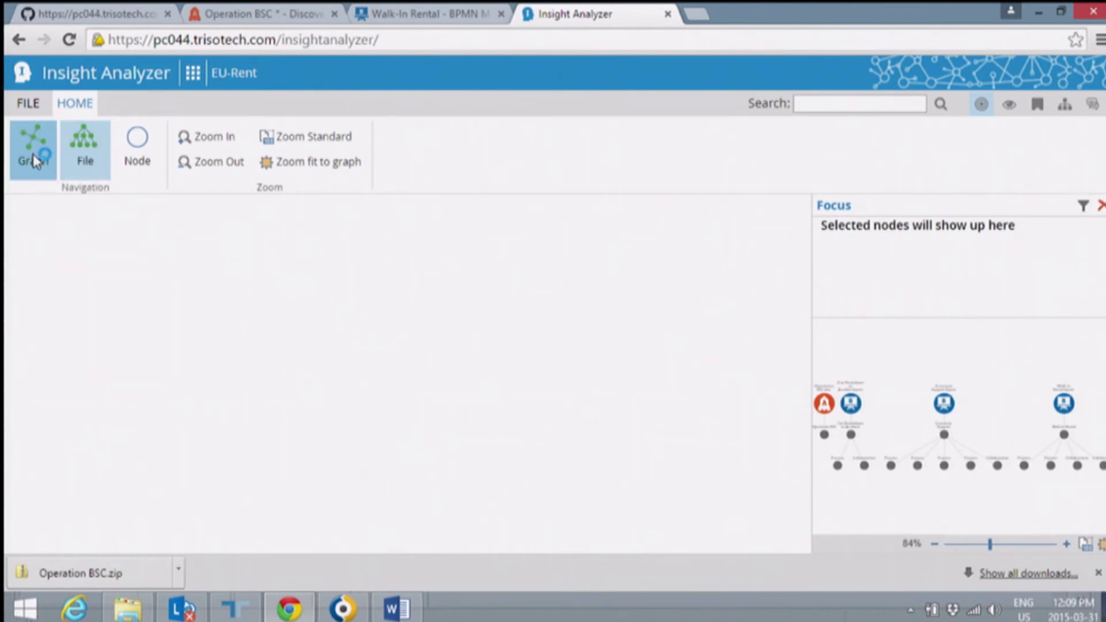
Step: Search 'get', select Get Customer Information and fade the other nodes
{"action": "left_click", "coordinate": [842, 106]}
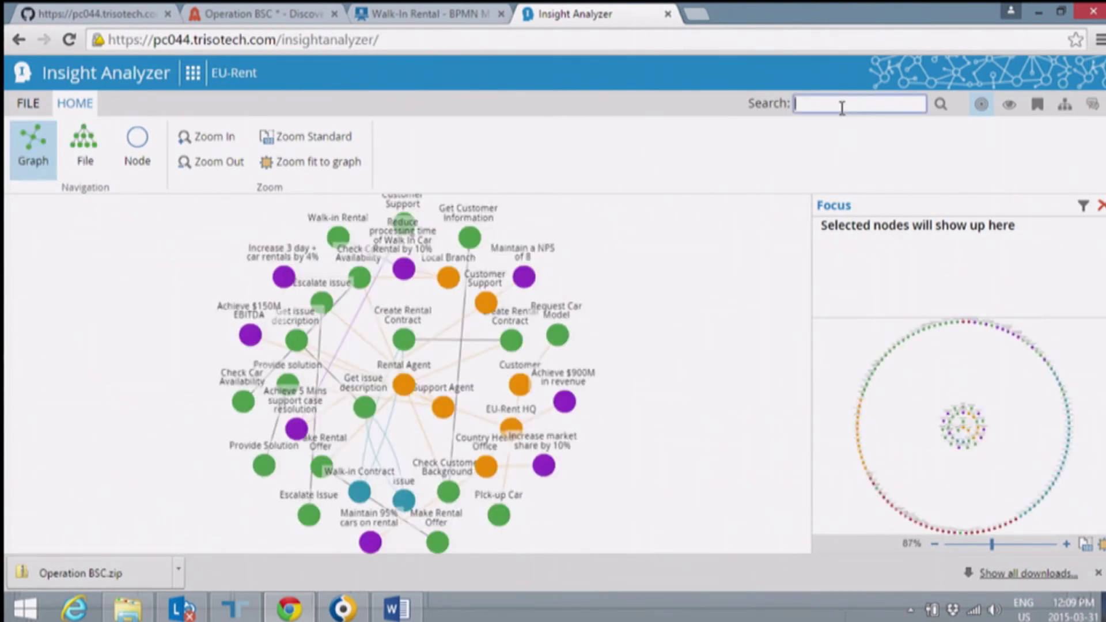
{"action": "type", "text": "get"}
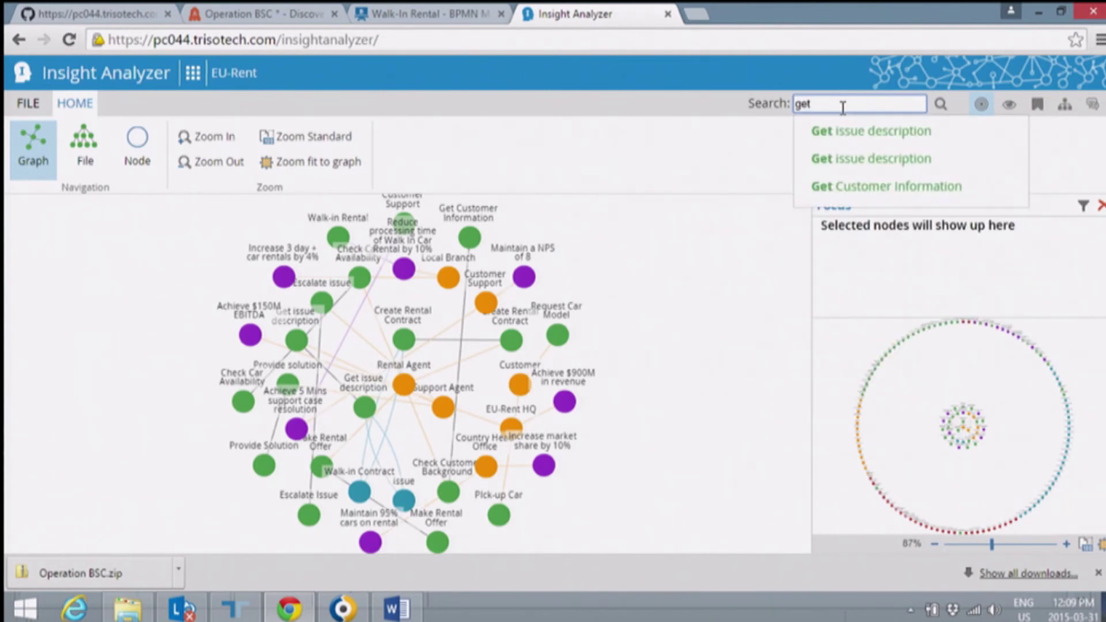
{"action": "left_click", "coordinate": [870, 185]}
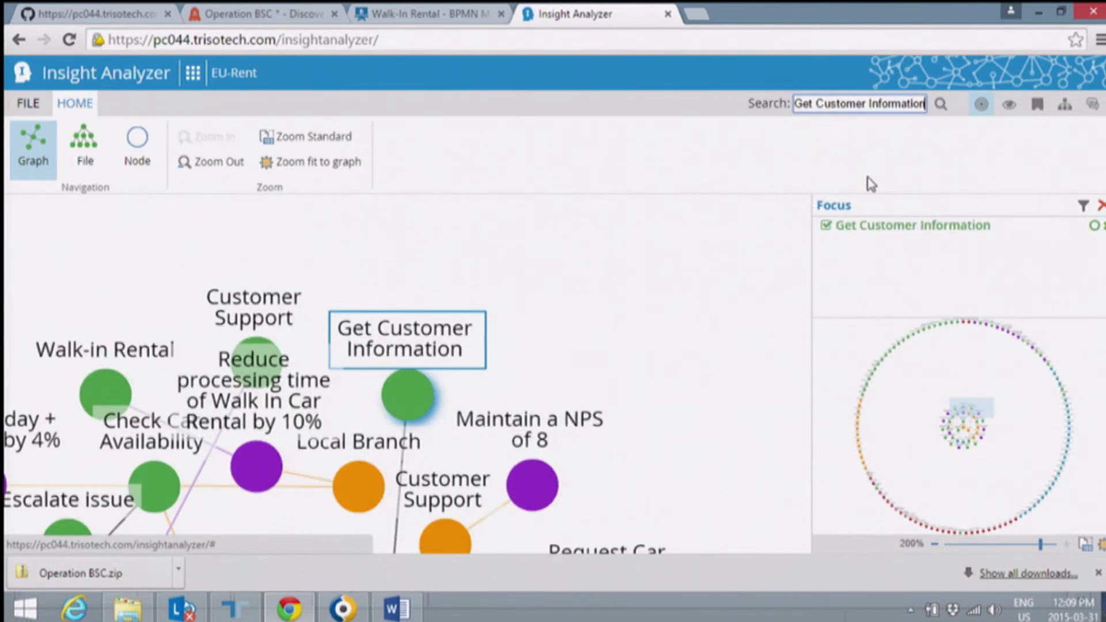
{"action": "left_click", "coordinate": [421, 389]}
{"action": "left_click", "coordinate": [420, 388]}
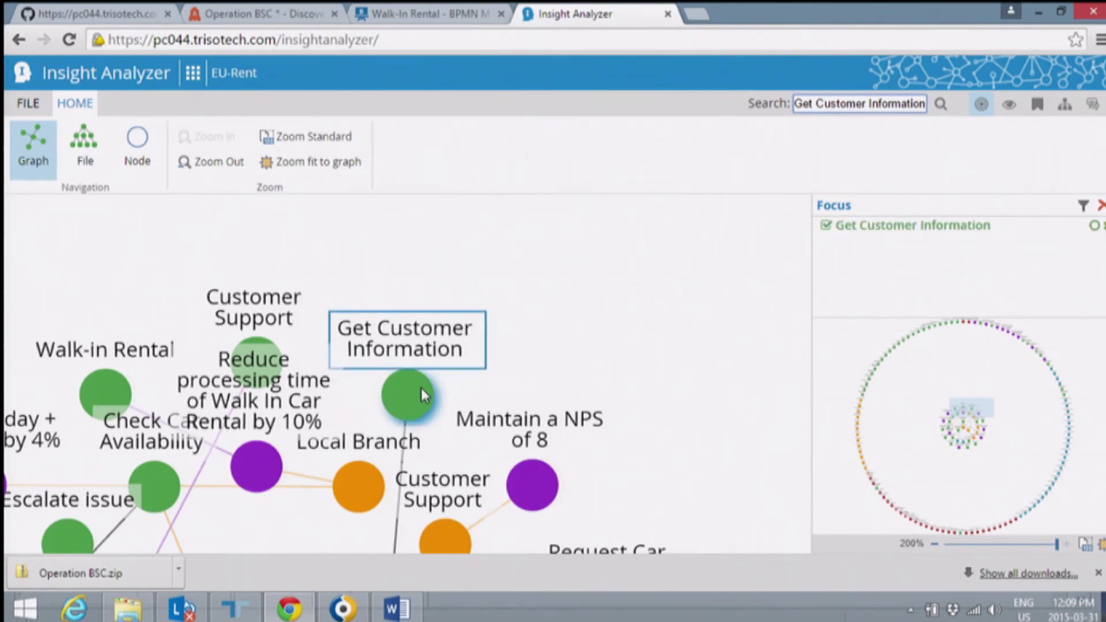
{"action": "mouse_move", "coordinate": [421, 389]}
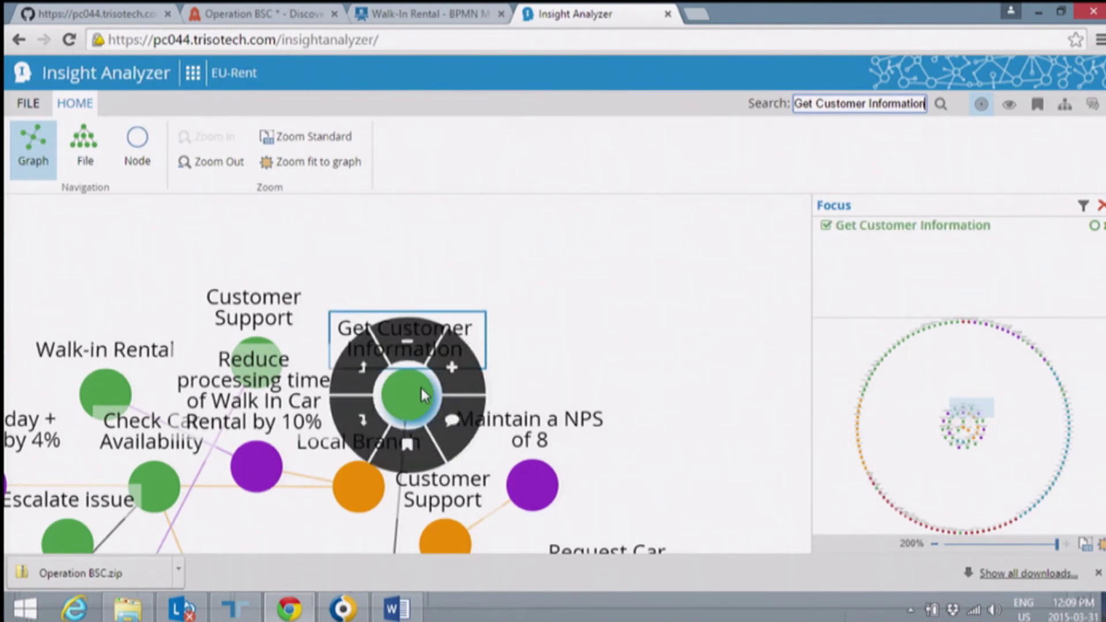
{"action": "left_click", "coordinate": [452, 372]}
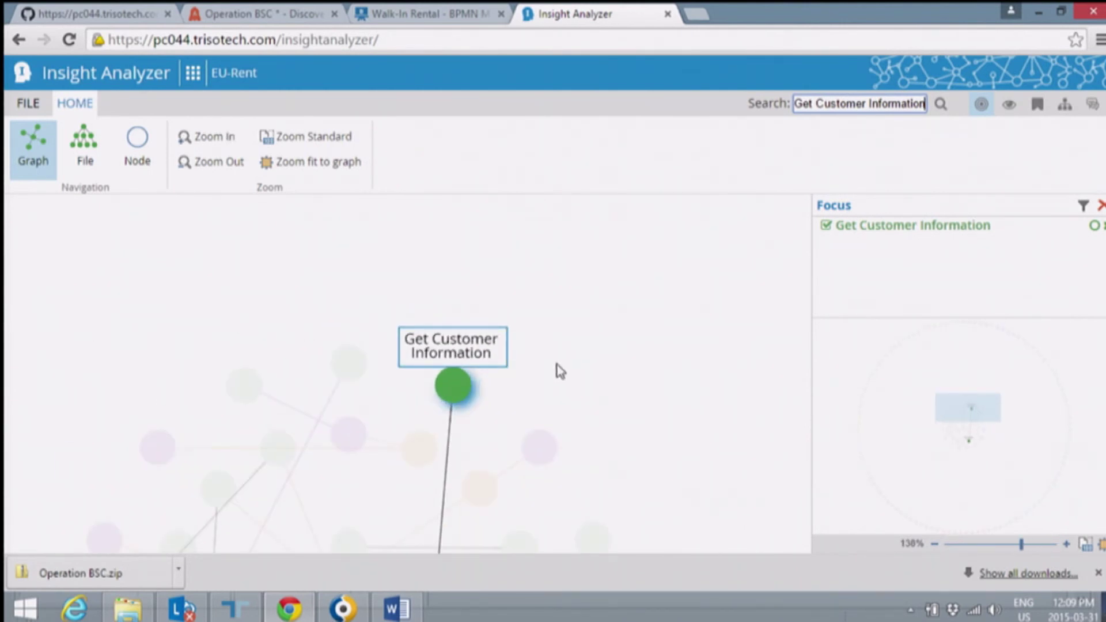
Step: Pan along the node's link and re-fade nodes unrelated to Get Customer Information
{"action": "scroll", "coordinate": [591, 374], "scroll_direction": "down", "scroll_amount": 2}
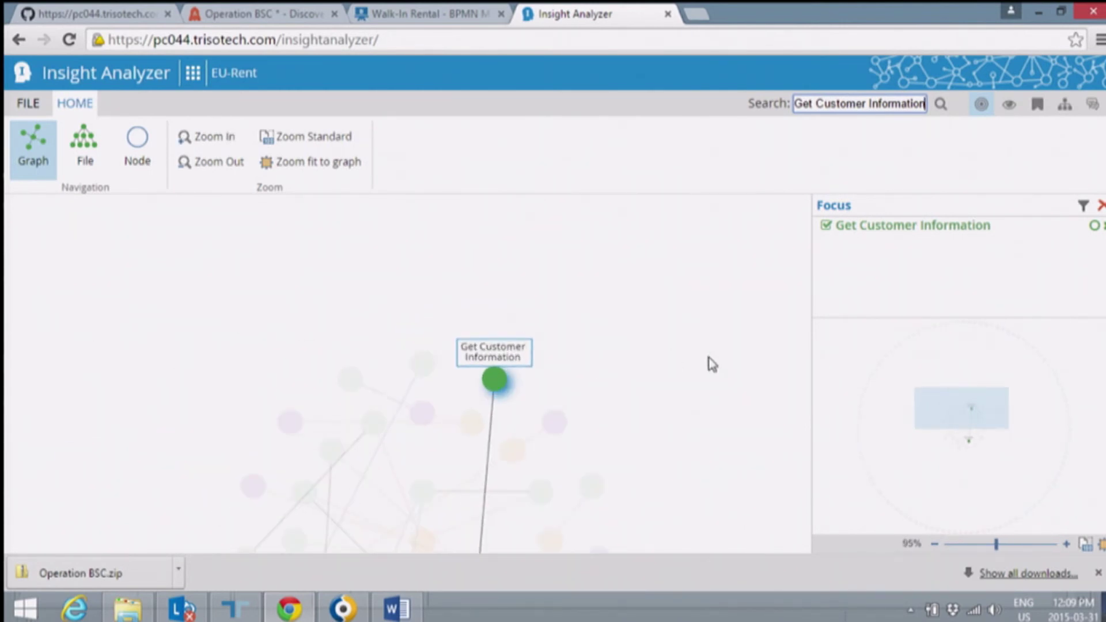
{"action": "left_click_drag", "start_coordinate": [694, 435], "coordinate": [693, 353]}
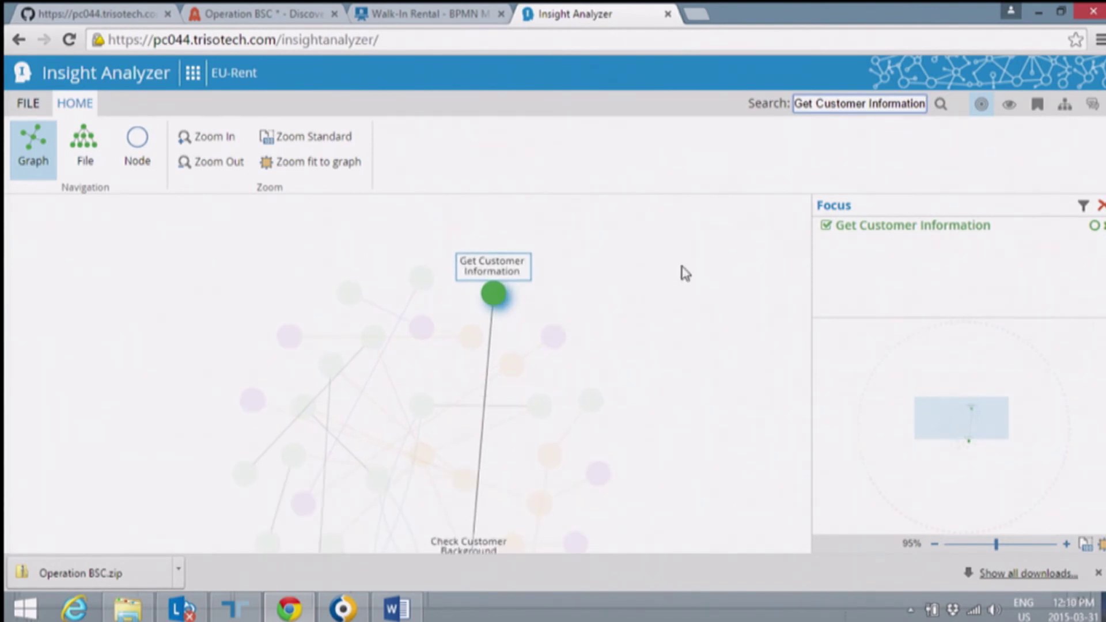
{"action": "left_click", "coordinate": [487, 293]}
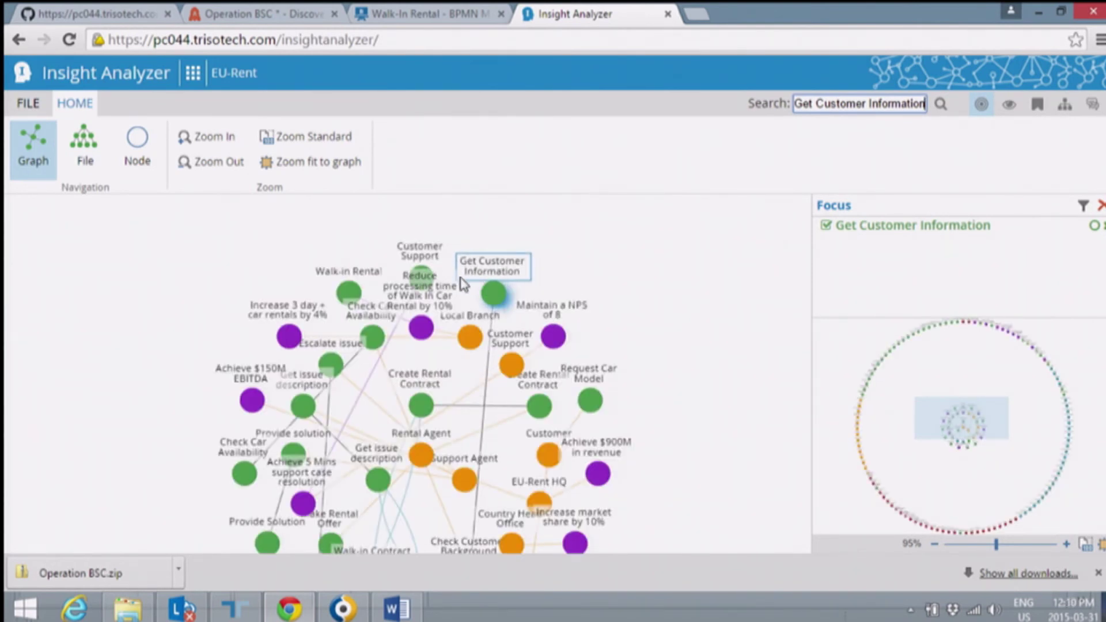
{"action": "left_click", "coordinate": [486, 291]}
{"action": "left_click", "coordinate": [480, 239]}
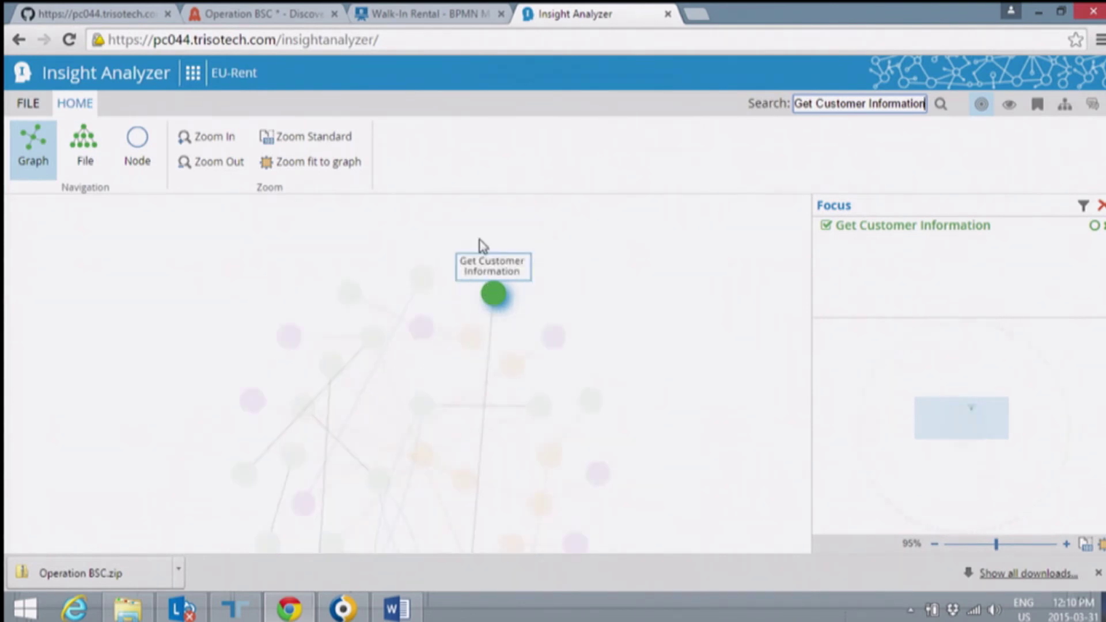
{"action": "left_click", "coordinate": [497, 286]}
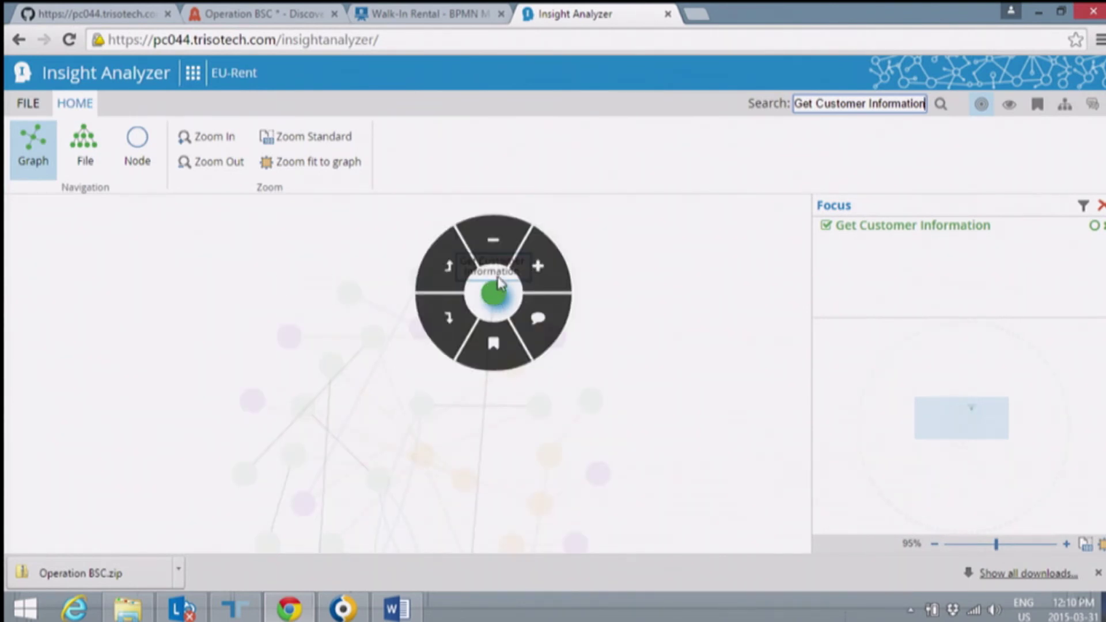
{"action": "left_click", "coordinate": [499, 235]}
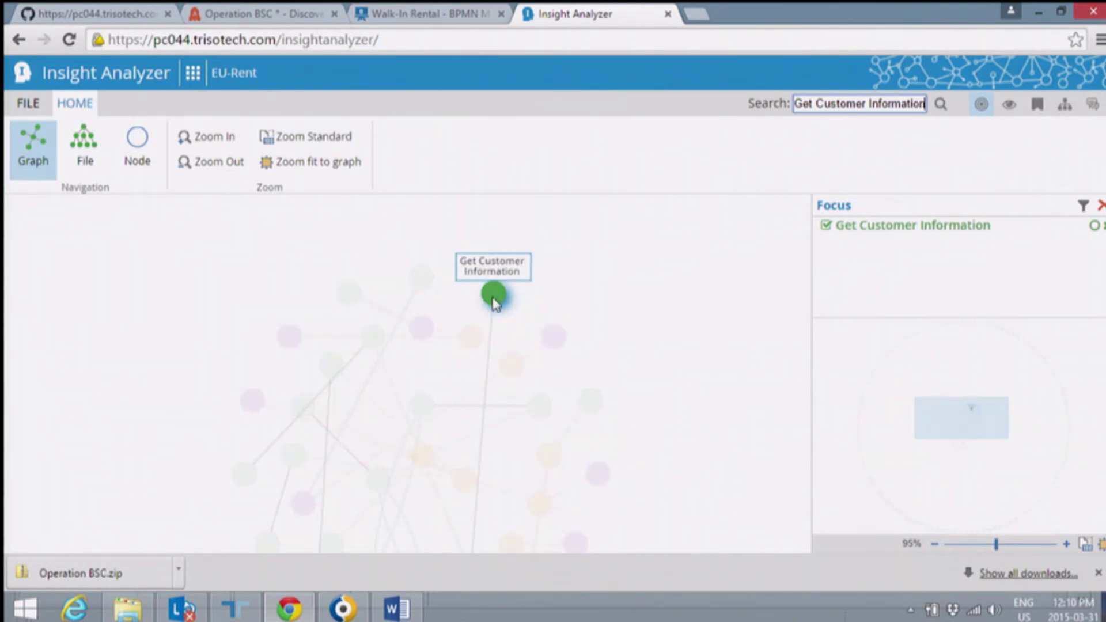
Step: Show the File view tracing Get Customer Information up to Walk-In Rental.bpmn
{"action": "left_click", "coordinate": [79, 143]}
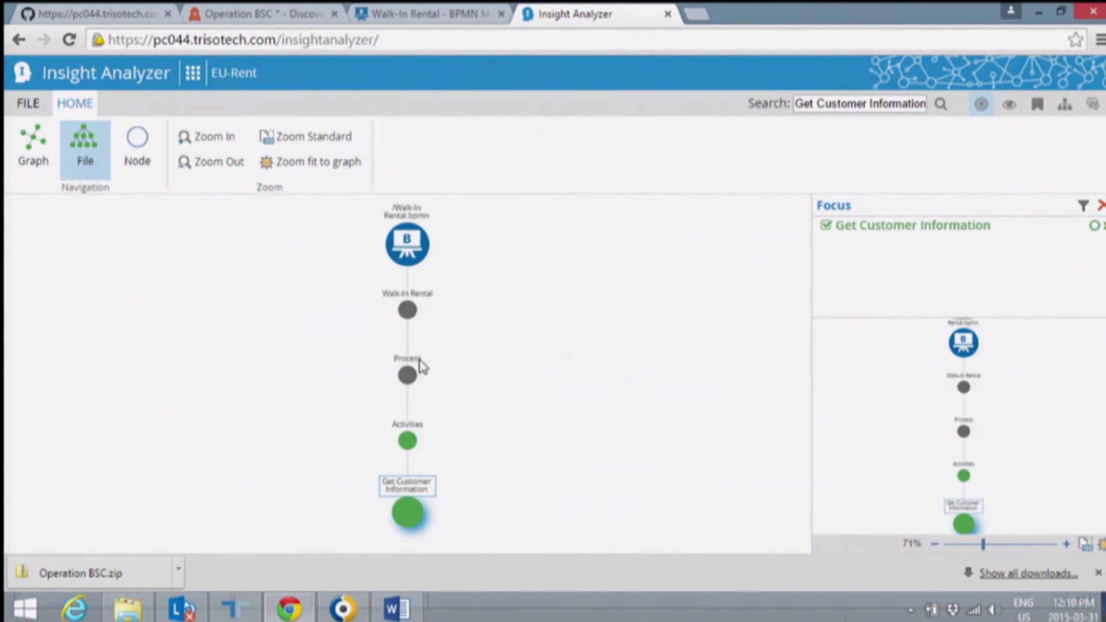
Step: Back in Graph view, isolate Get Customer Information, then expand to Check Customer Background and Rental Agent
{"action": "left_click", "coordinate": [30, 149]}
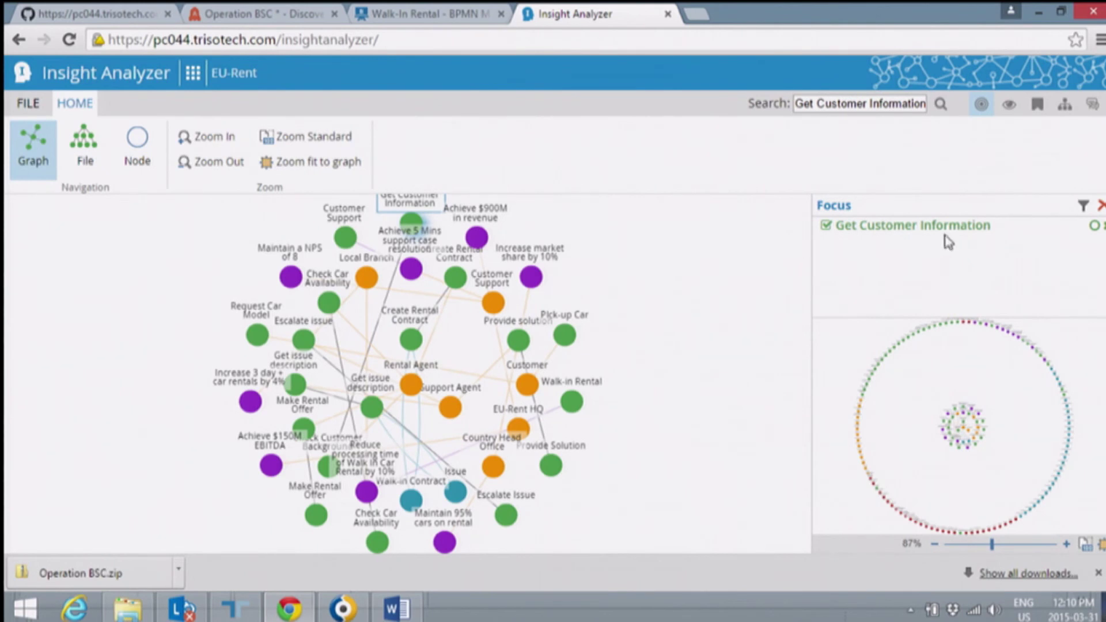
{"action": "left_click", "coordinate": [413, 223]}
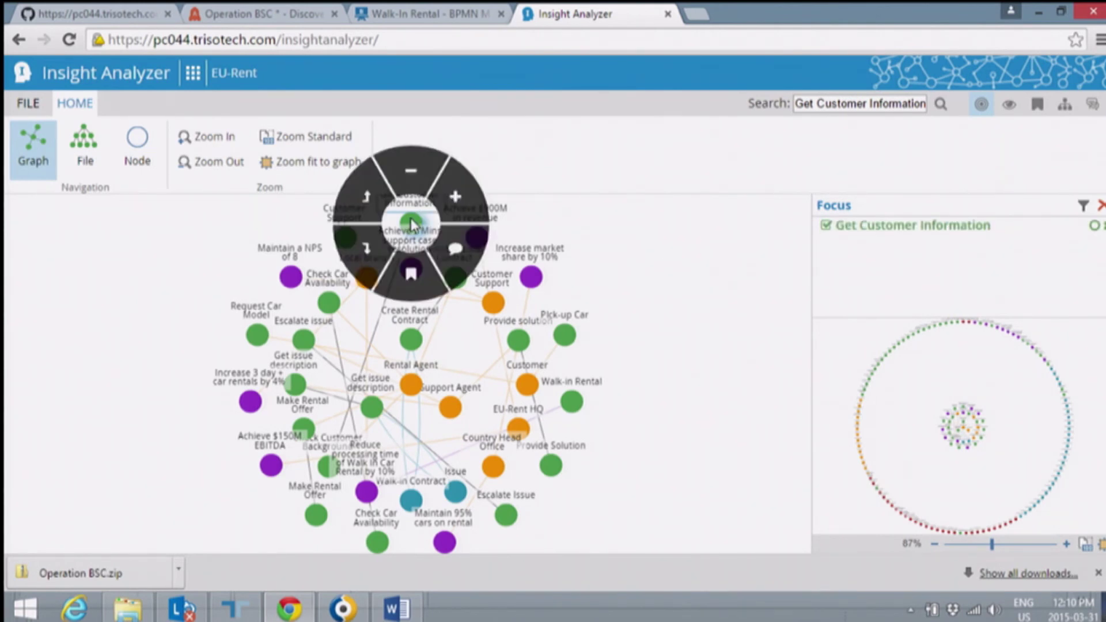
{"action": "left_click", "coordinate": [448, 205]}
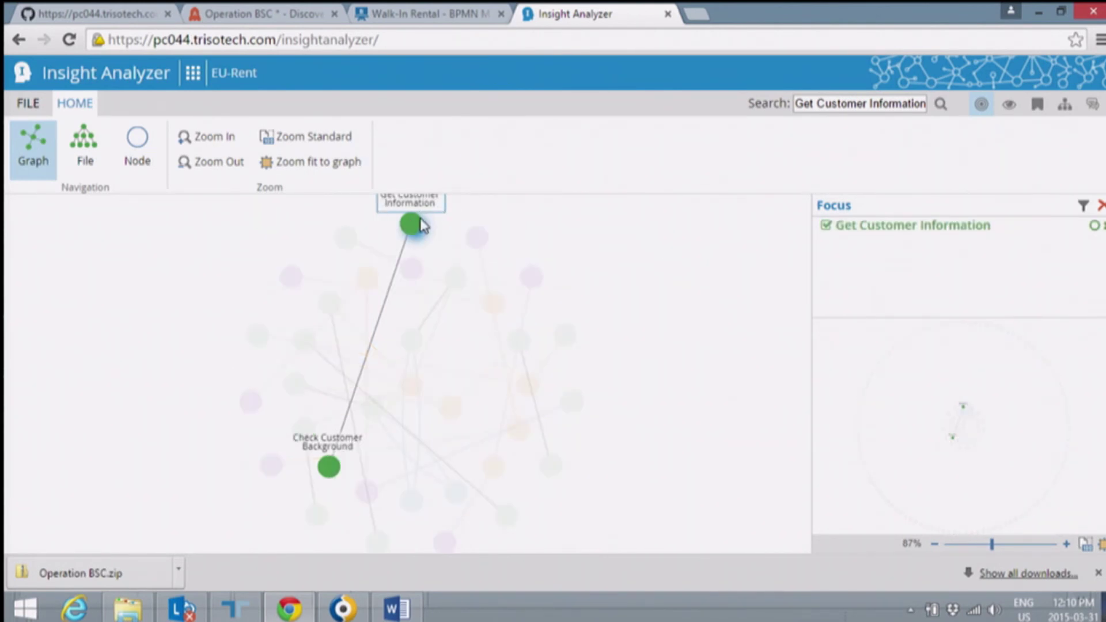
{"action": "left_click", "coordinate": [412, 224]}
{"action": "left_click", "coordinate": [445, 208]}
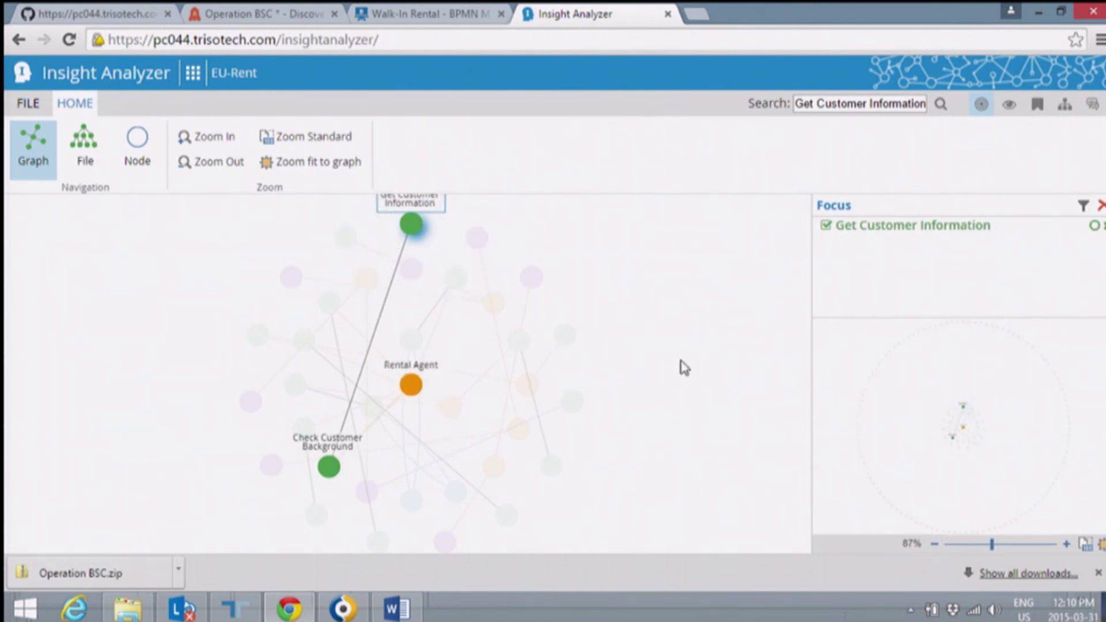
Step: Show the File view linking Walk-In Rental.bpmn and Operations BSC.disc via Check Customer Background
{"action": "left_click", "coordinate": [86, 154]}
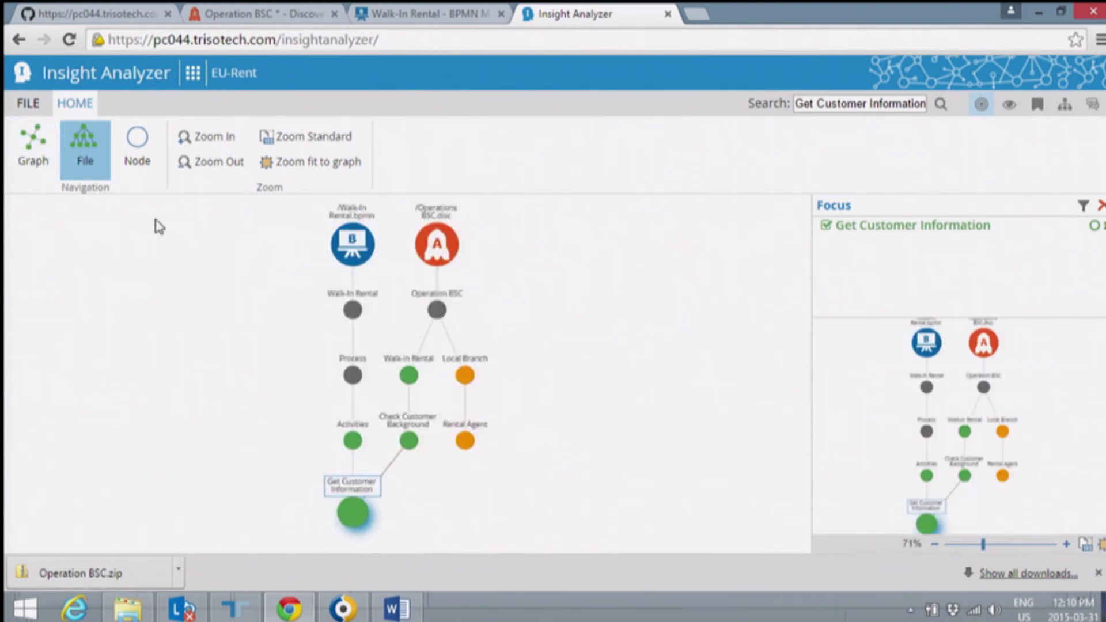